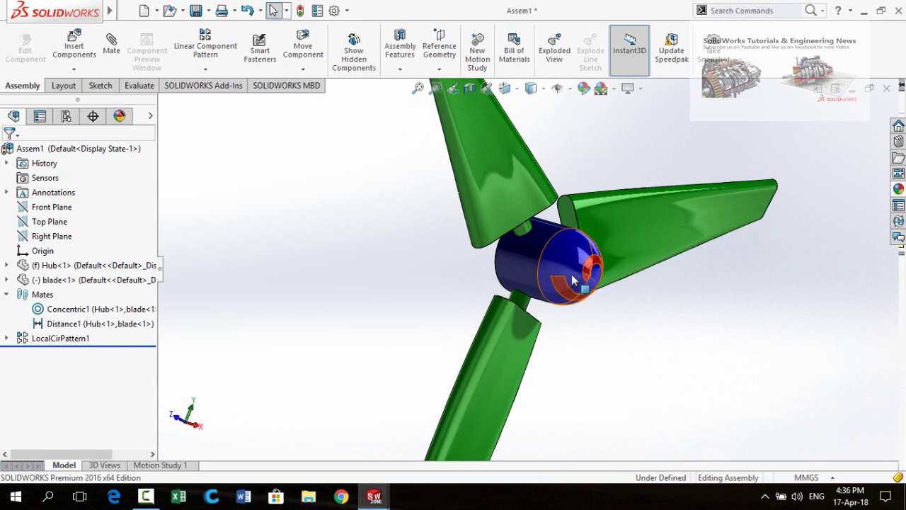
Examine the finished rotor assembly from several angles, looking at the hub nose and the three attached blades
scroll(572, 276, down, 2)
mouse_move(560, 334)
middle_down()
mouse_move(545, 331)
mouse_move(566, 327)
middle_up()
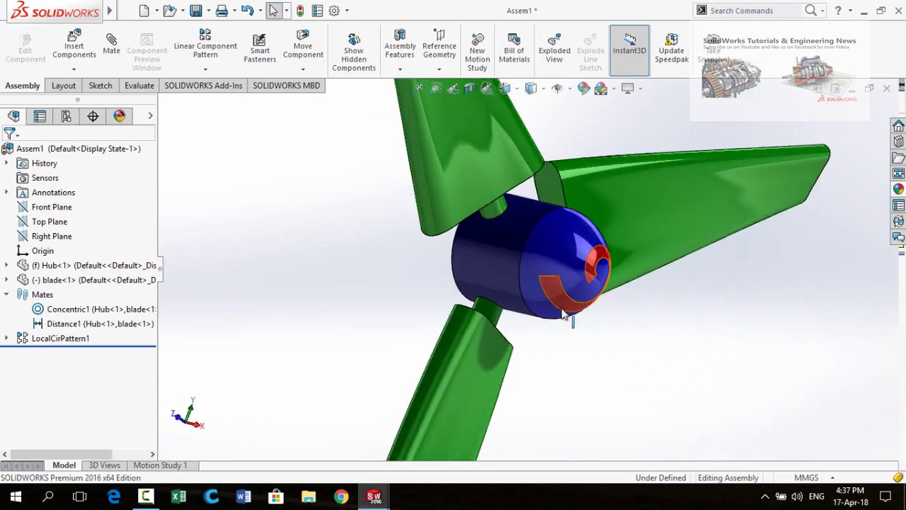
click(560, 249)
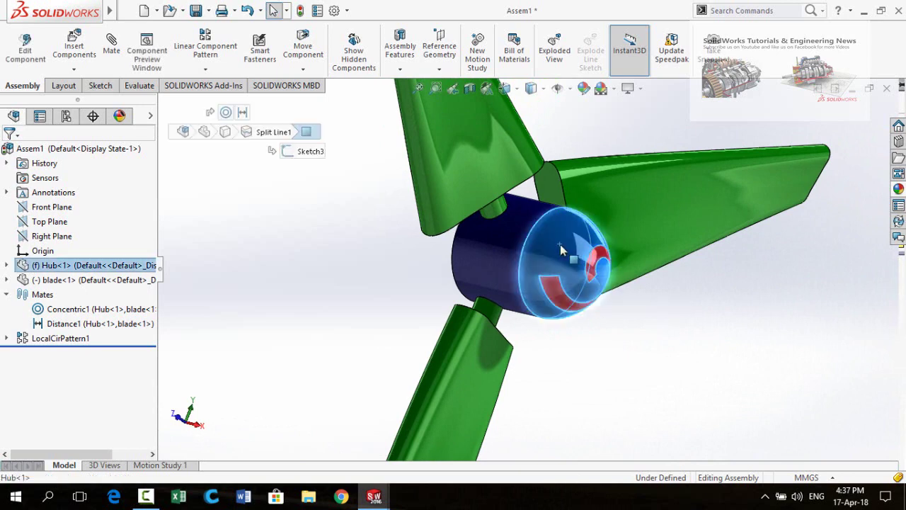
scroll(602, 342, up, 3)
click(550, 321)
scroll(571, 329, up, 1)
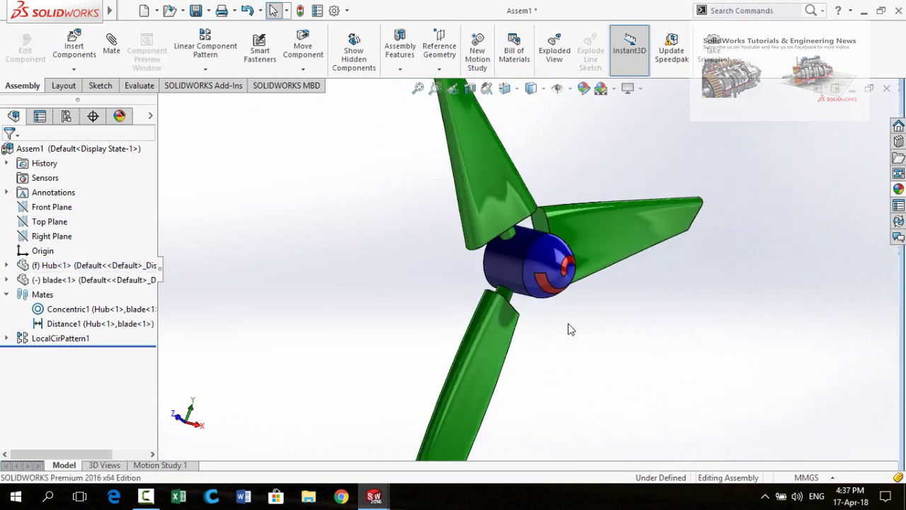
middle_drag(571, 329, 455, 336)
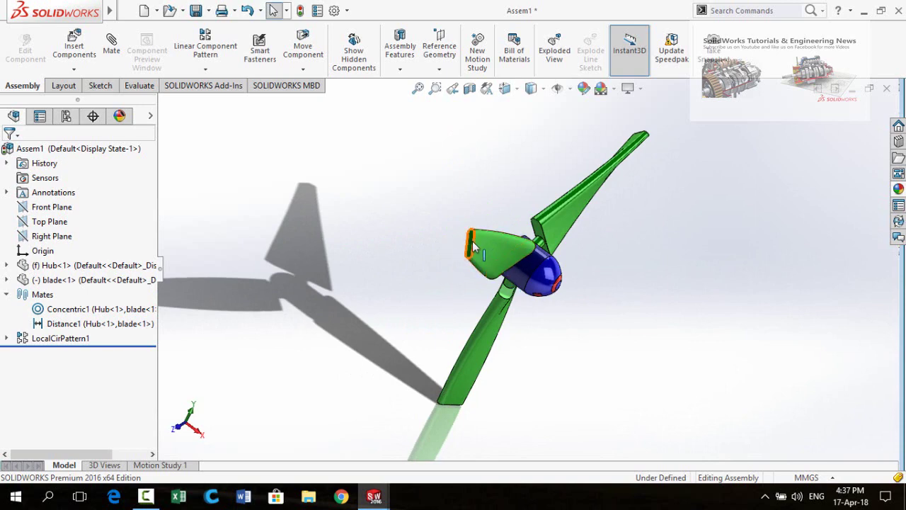
middle_drag(449, 289, 803, 265)
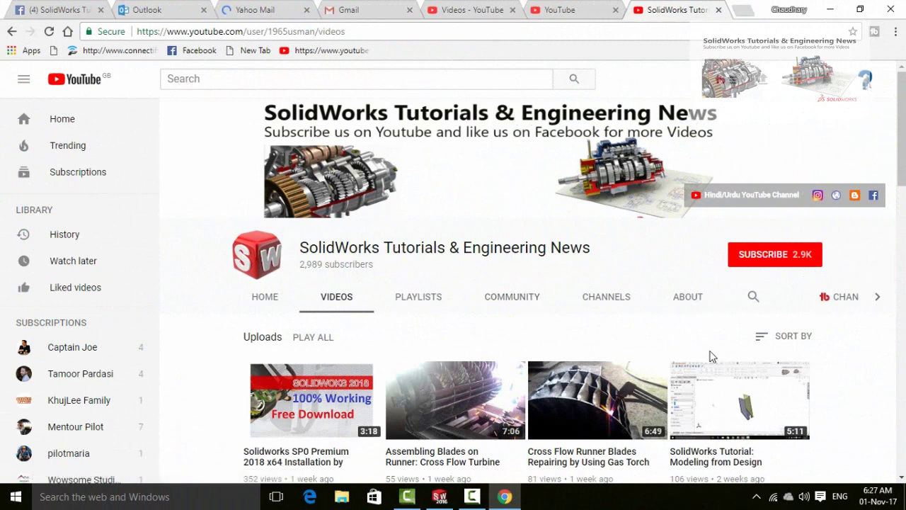
In the web browser, look through the uploaded videos of the SolidWorks Tutorials & Engineering News YouTube channel
scroll(840, 354, down, 15)
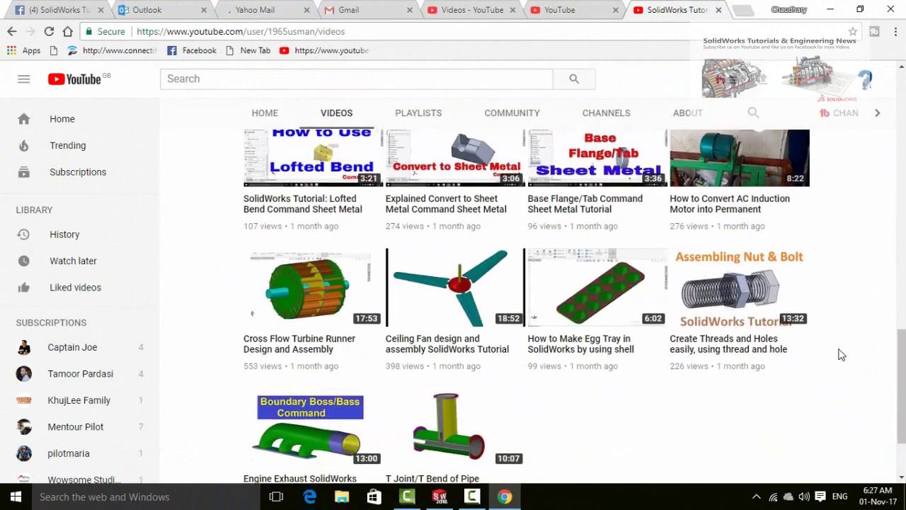
scroll(841, 354, up, 15)
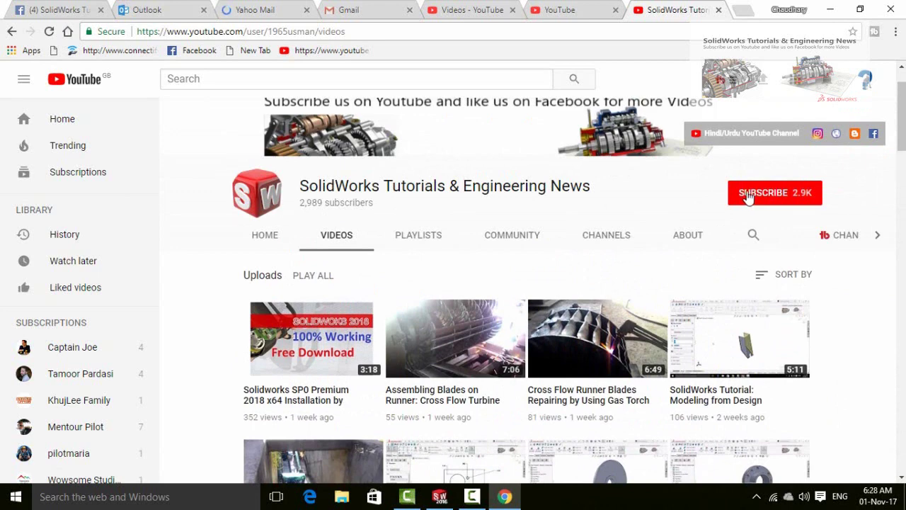
click(748, 198)
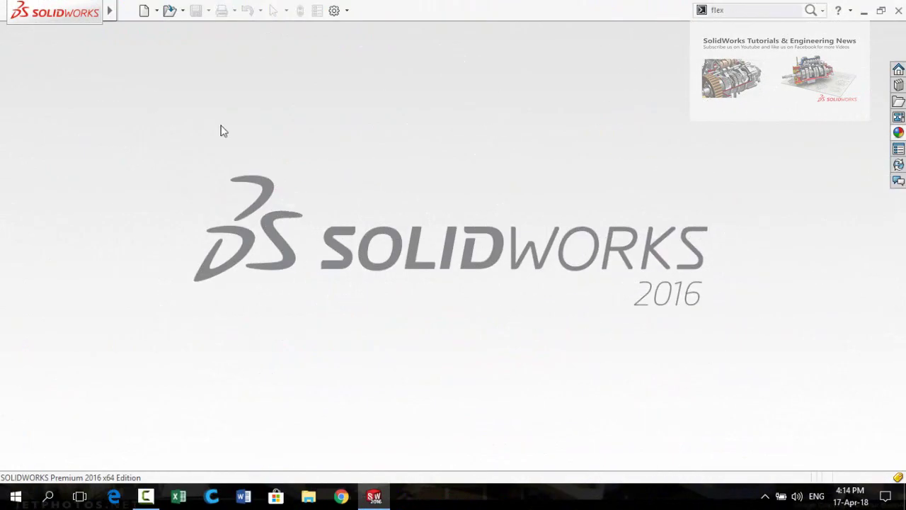
Switch to SOLIDWORKS, create a new part document and open a sketch on the Front Plane
click(145, 12)
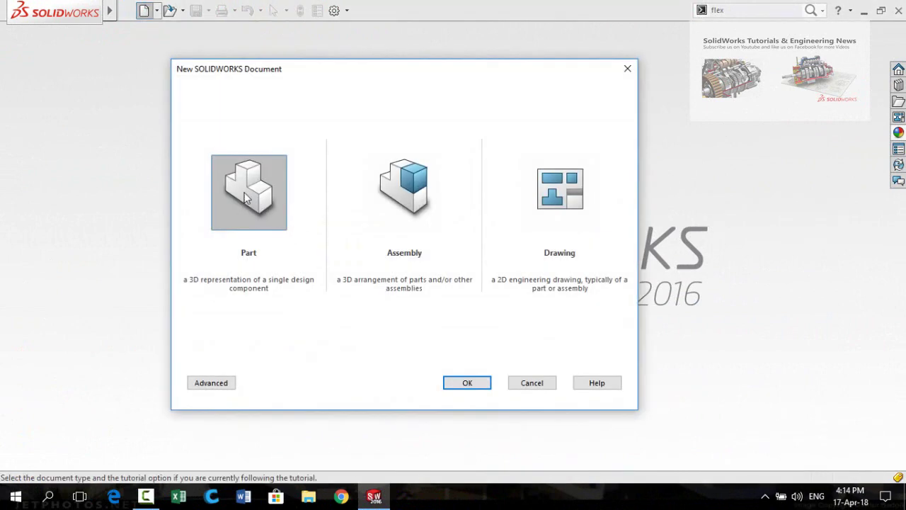
double_click(247, 199)
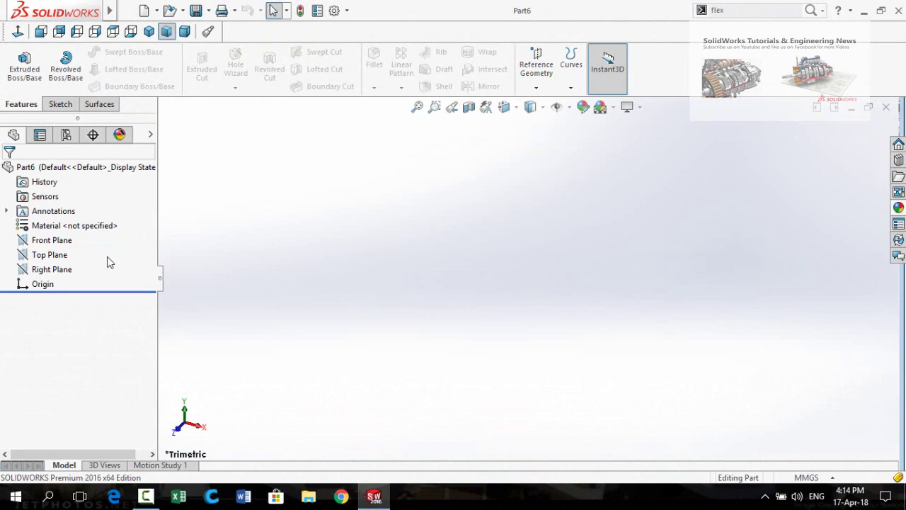
click(24, 244)
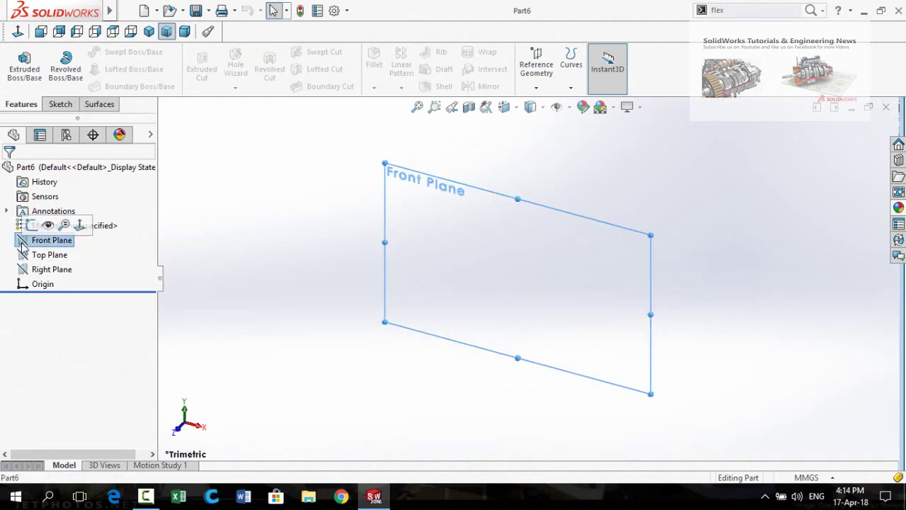
click(31, 226)
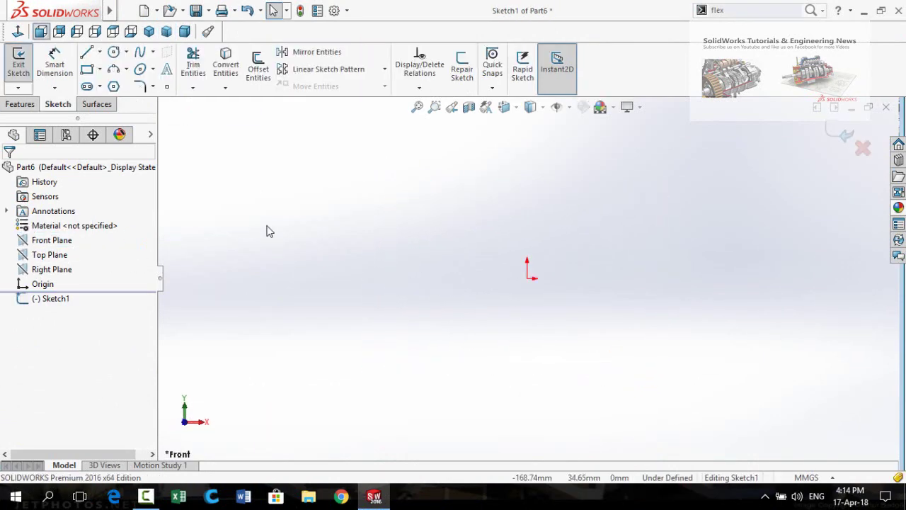
Draw a horizontal centerline about 99 mm long from the origin toward negative X
click(101, 57)
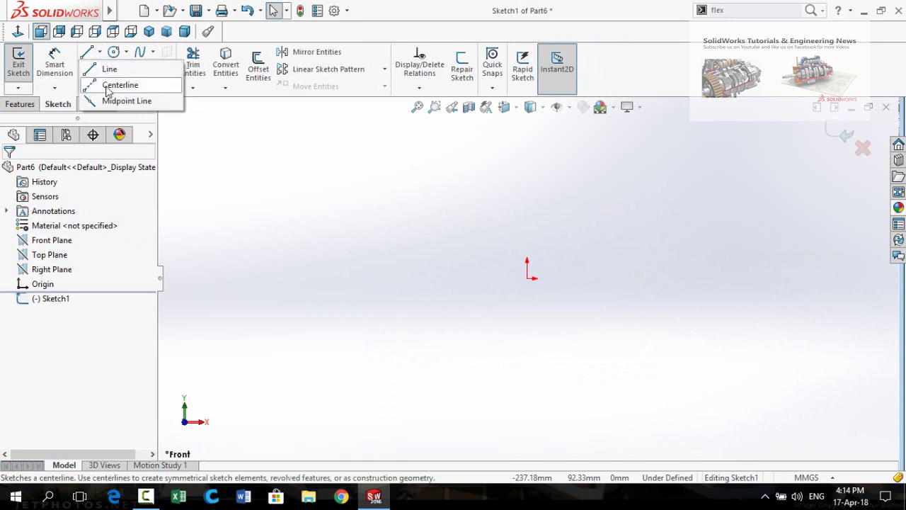
click(107, 85)
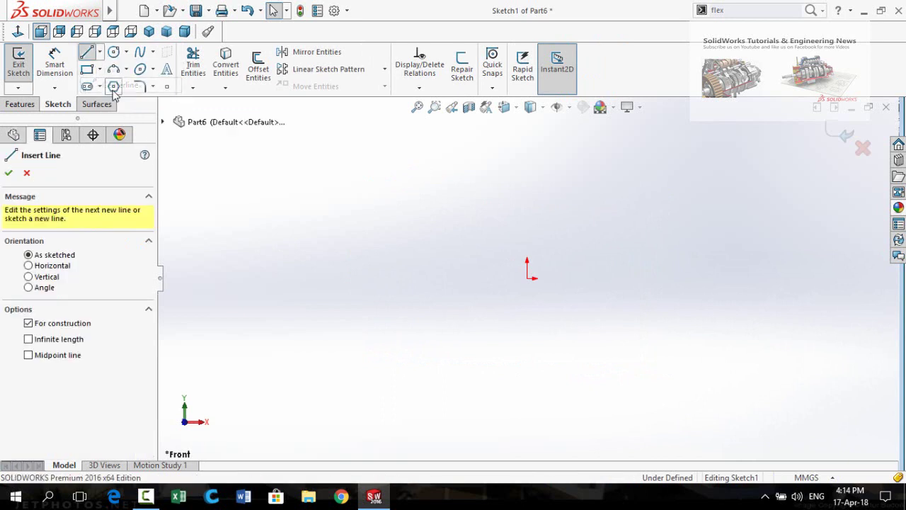
click(527, 279)
click(374, 277)
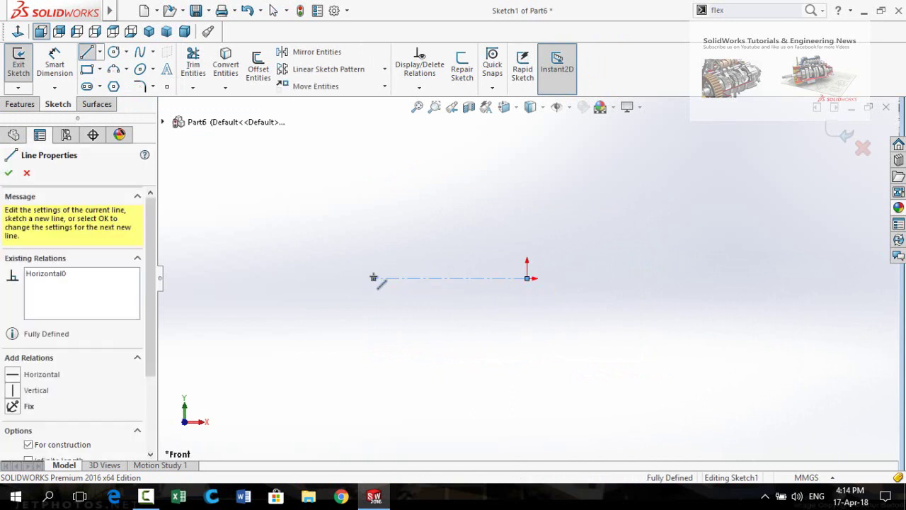
key(Escape)
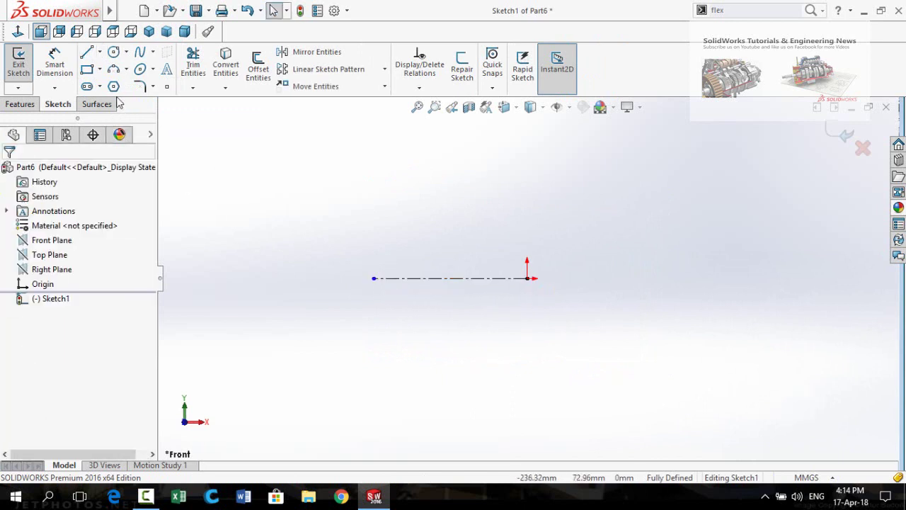
Sketch a three-point spline from the origin, arching up to a point about 38 mm left of and 36 mm above it
click(140, 52)
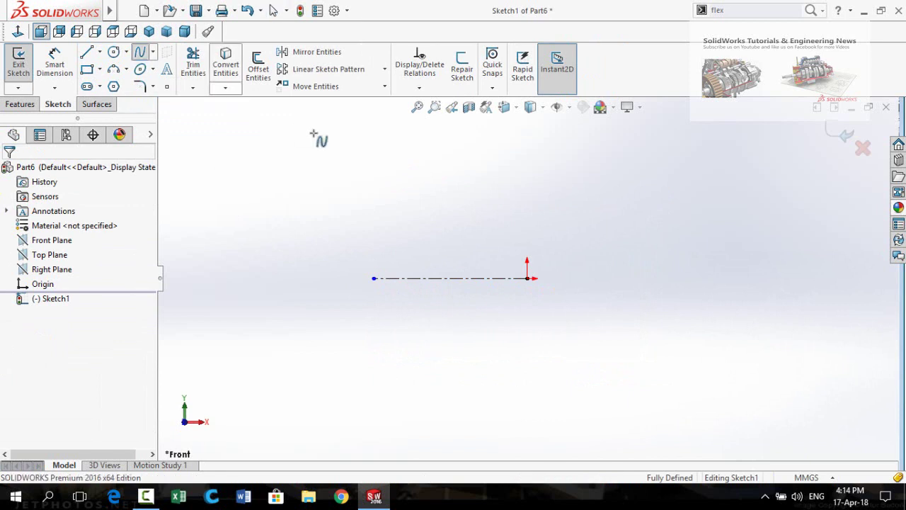
click(526, 278)
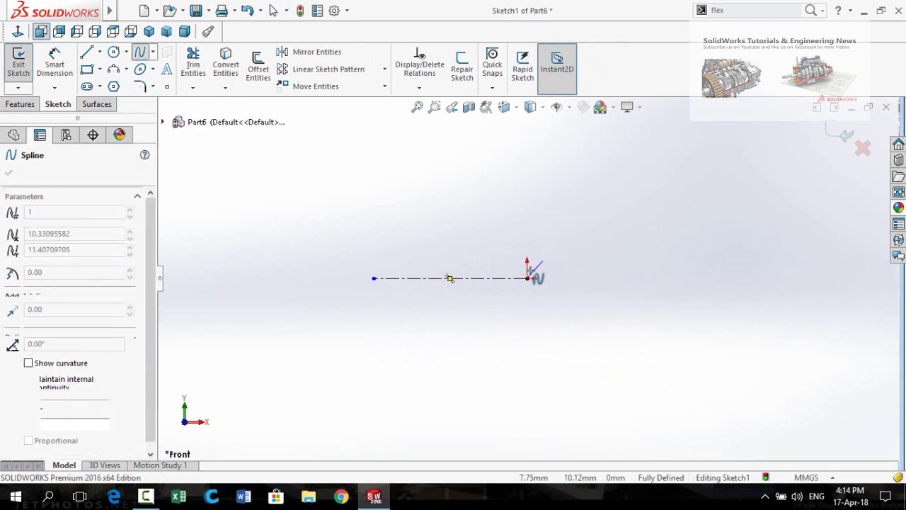
click(515, 250)
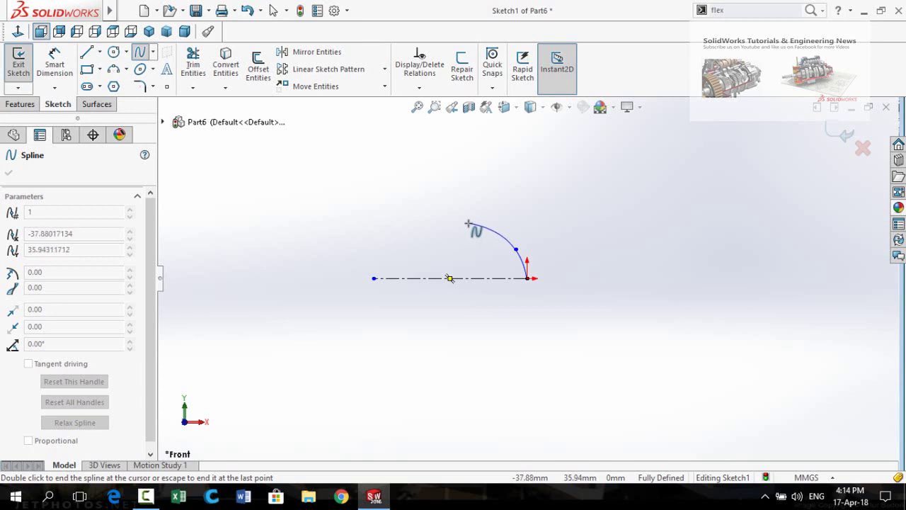
double_click(468, 224)
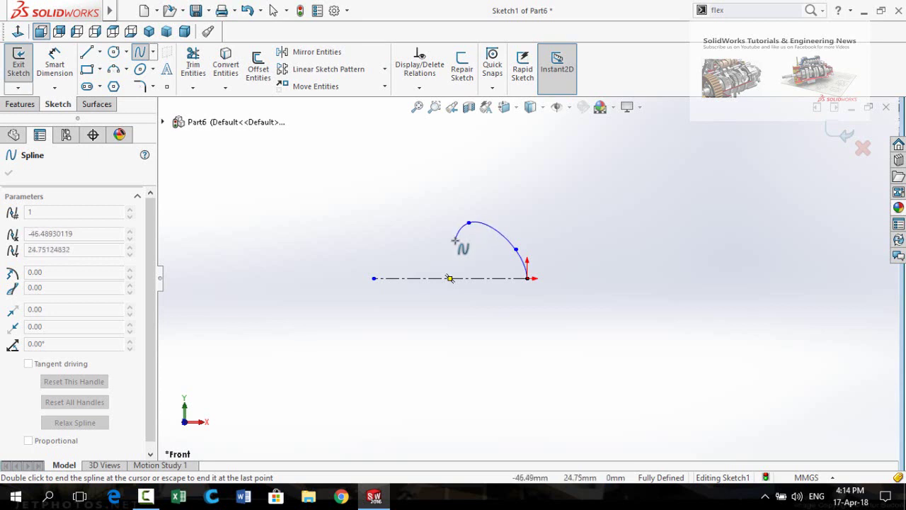
Add a Perpendicular relation between the centerline and the spline at the origin
scroll(537, 295, down, 2)
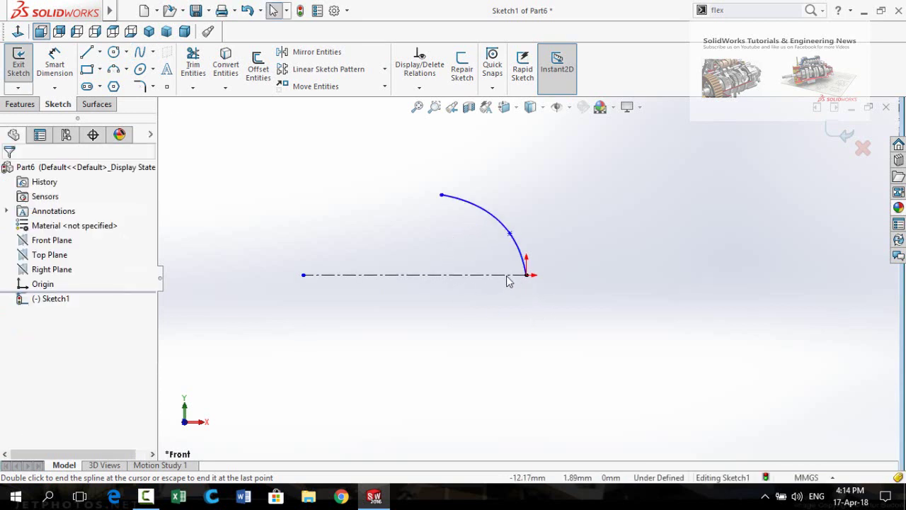
click(516, 277)
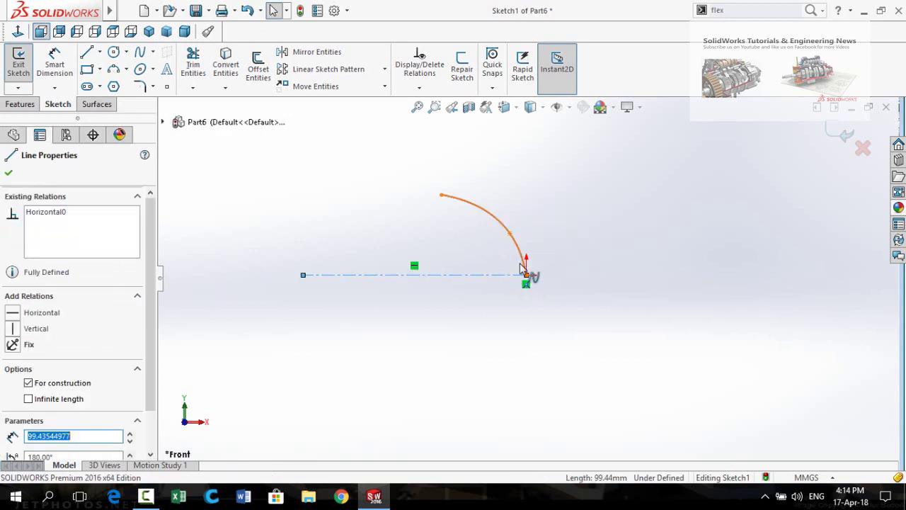
ctrl+click(524, 263)
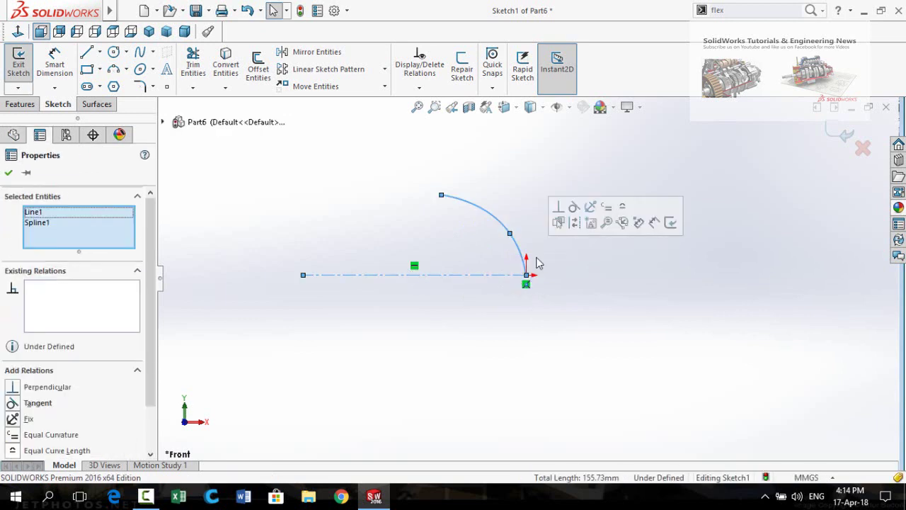
click(559, 211)
click(550, 338)
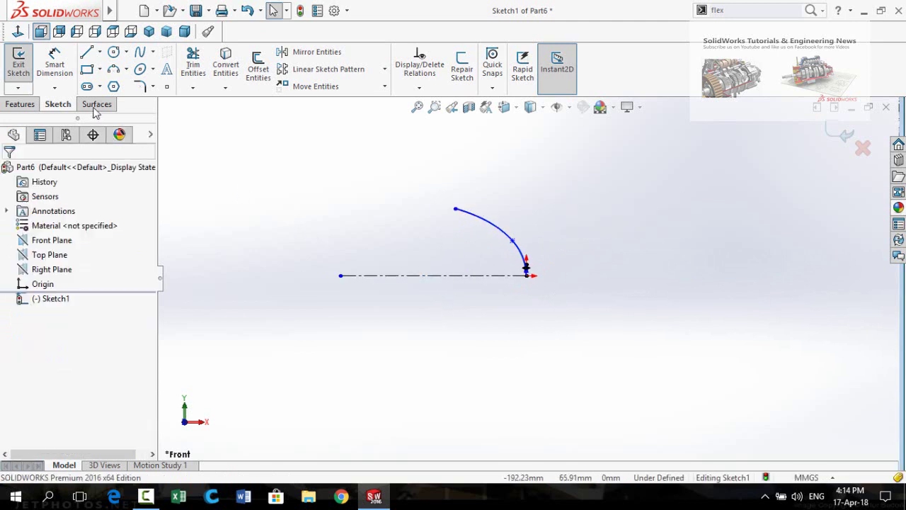
Close the stepped hub profile with lines from the spline's upper end back to the origin, starting with a horizontal line about 72 mm long
click(88, 55)
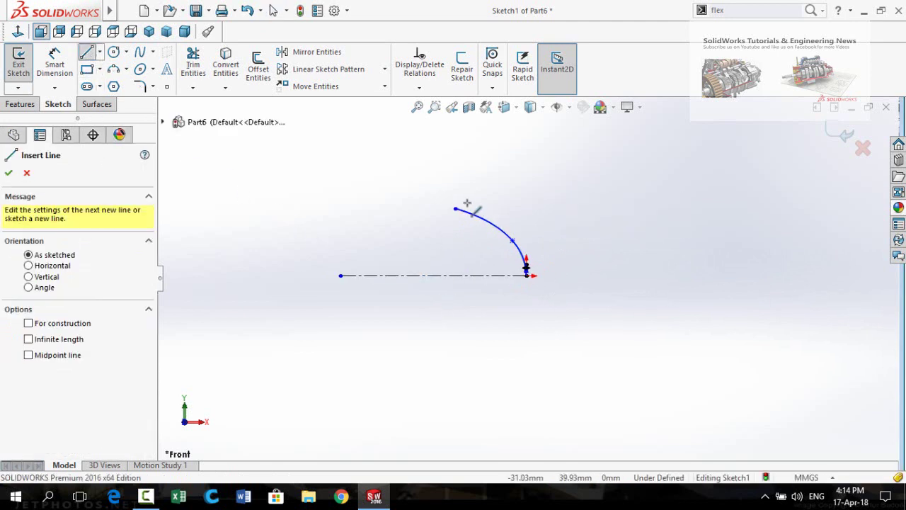
drag(454, 210, 320, 209)
click(320, 209)
click(320, 257)
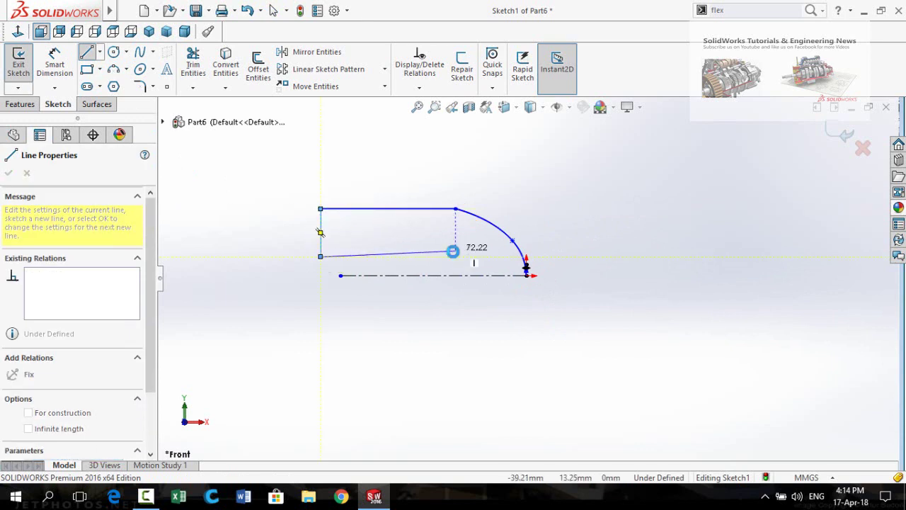
click(466, 256)
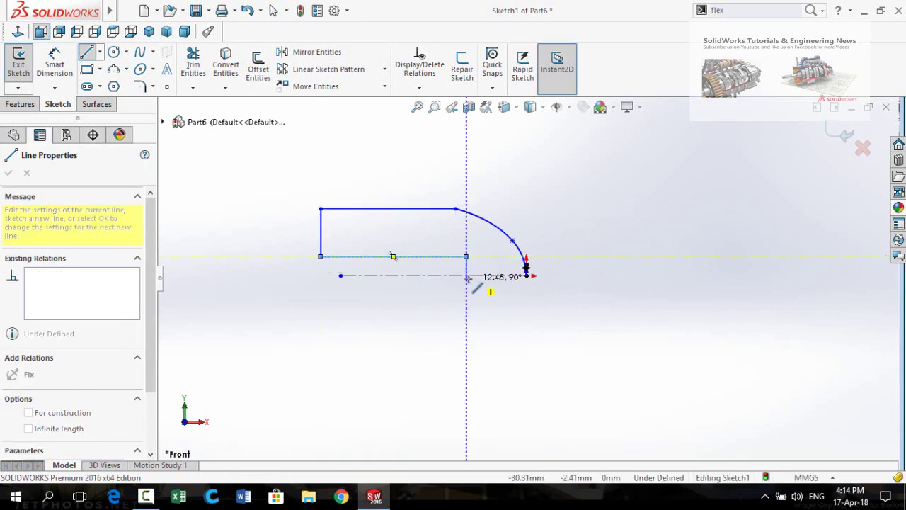
click(466, 275)
click(527, 275)
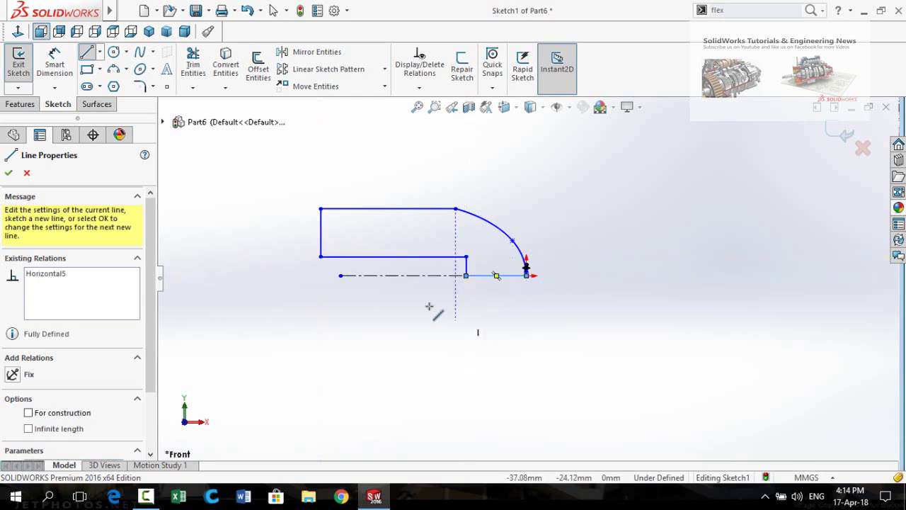
key(Escape)
Add a Tangent relation between the profile's upper horizontal line and the spline
scroll(442, 225, down, 1)
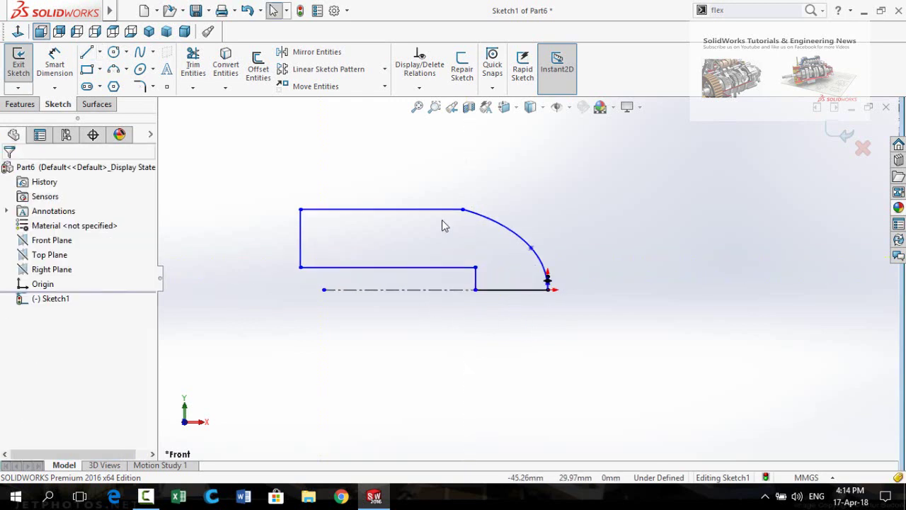
click(450, 212)
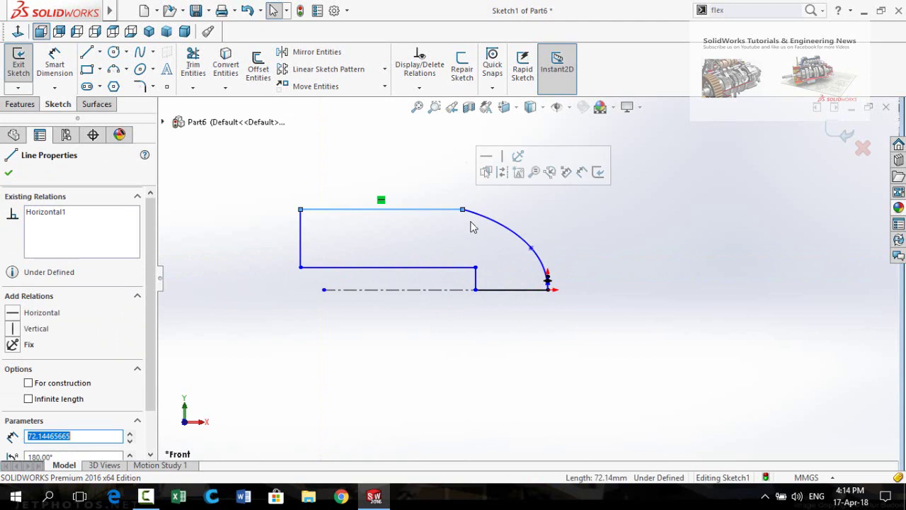
ctrl+click(480, 221)
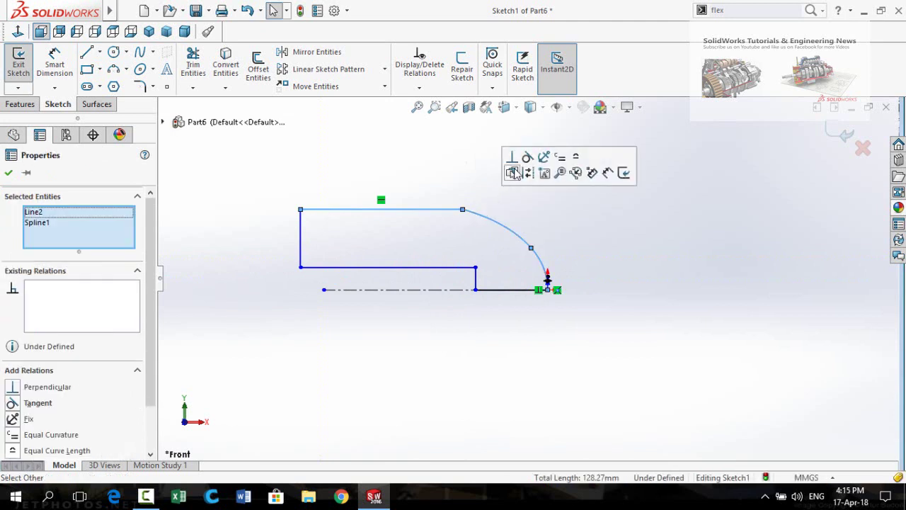
click(527, 157)
click(605, 289)
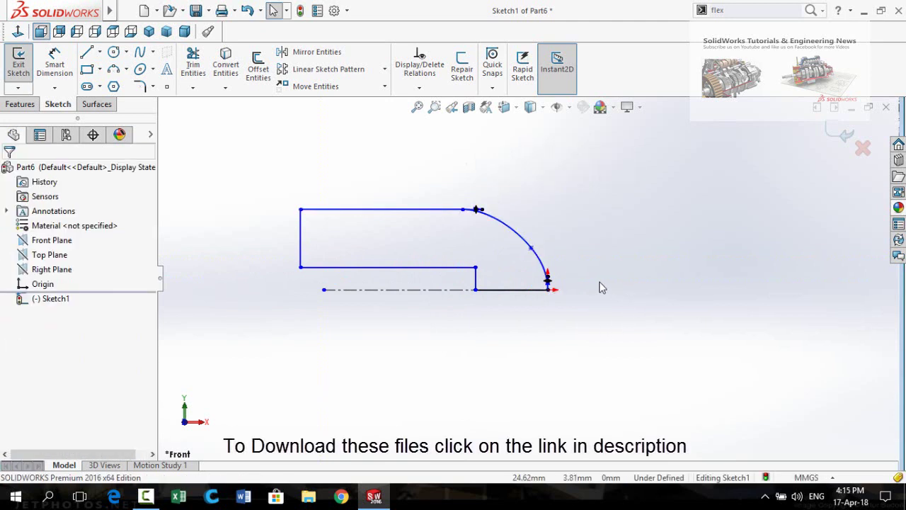
Dimension the profile's upper horizontal line across the centerline as a 100 mm diameter
scroll(516, 333, up, 2)
scroll(534, 302, down, 1)
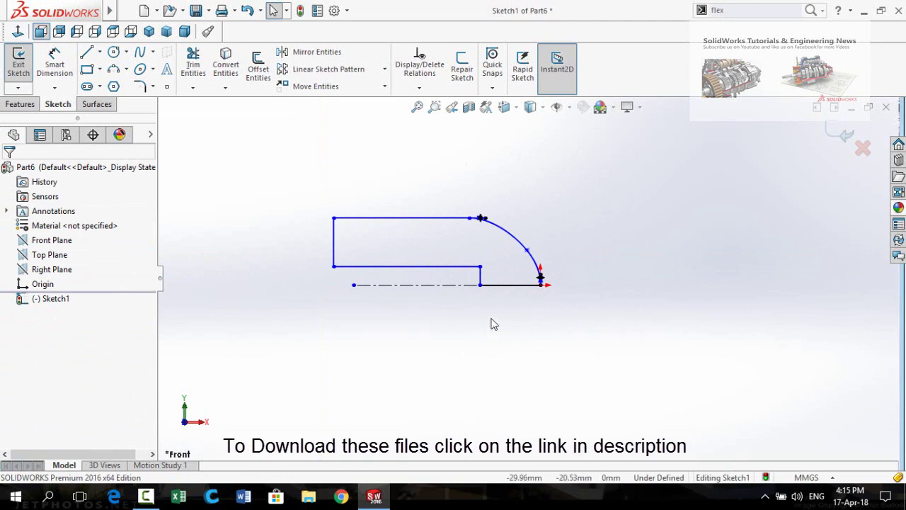
right_drag(290, 353, 288, 251)
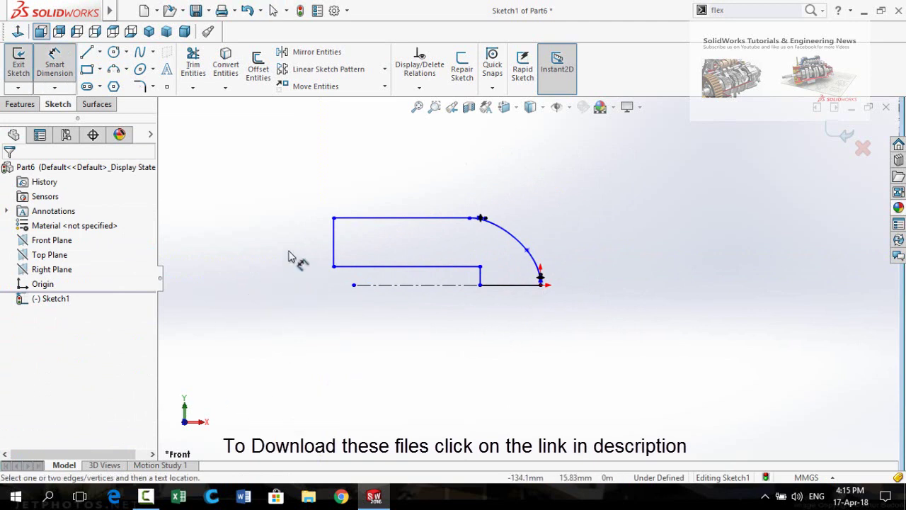
click(375, 218)
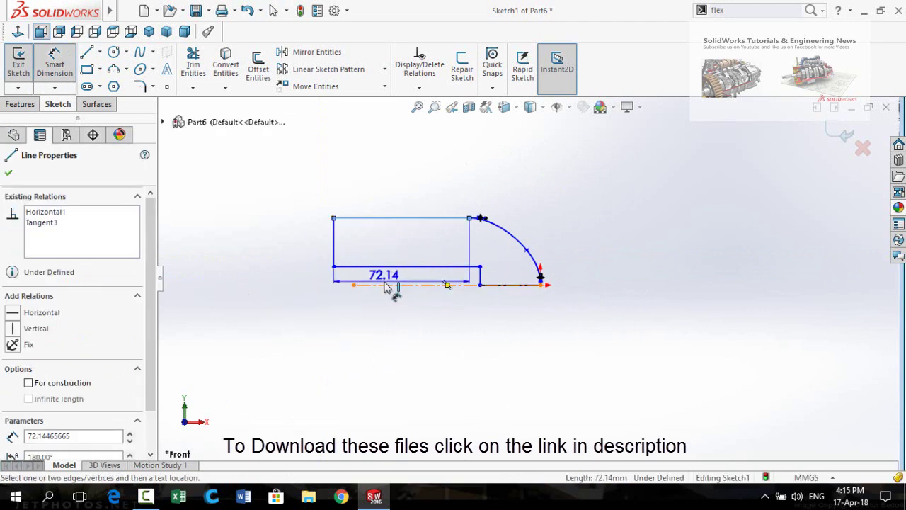
click(385, 285)
click(273, 354)
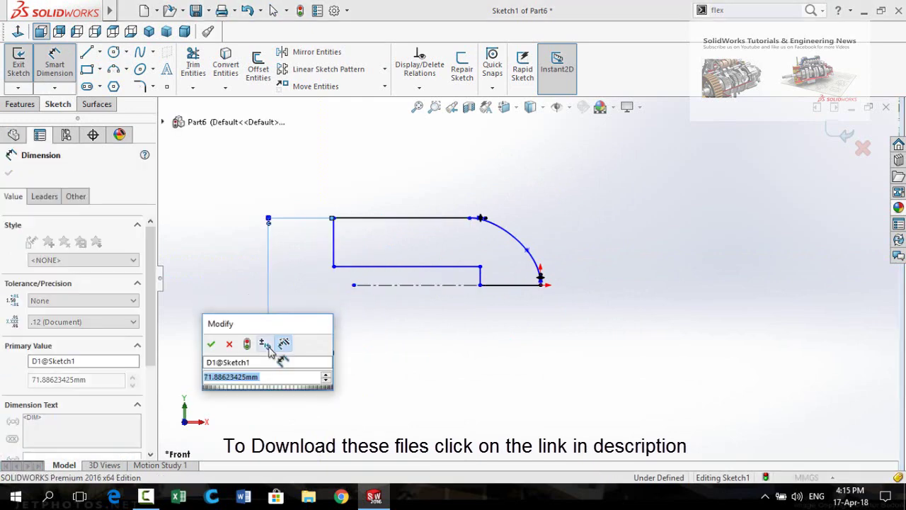
text(100)
key(Return)
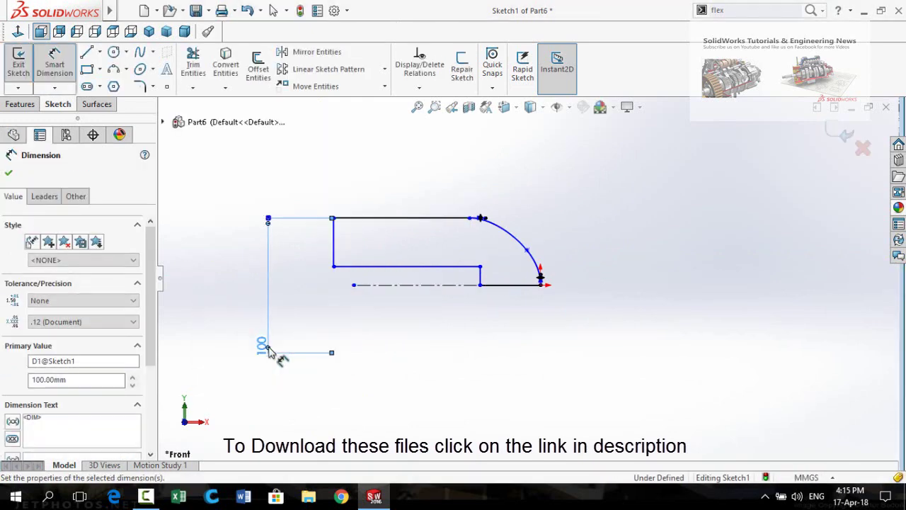
Dimension the profile's inner horizontal line across the centerline as a 50 mm bore diameter
click(354, 267)
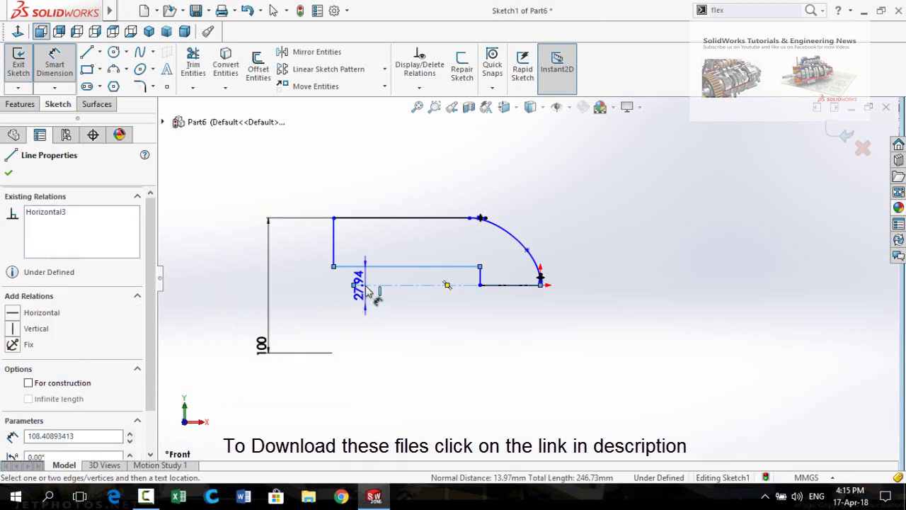
click(330, 303)
text(5)
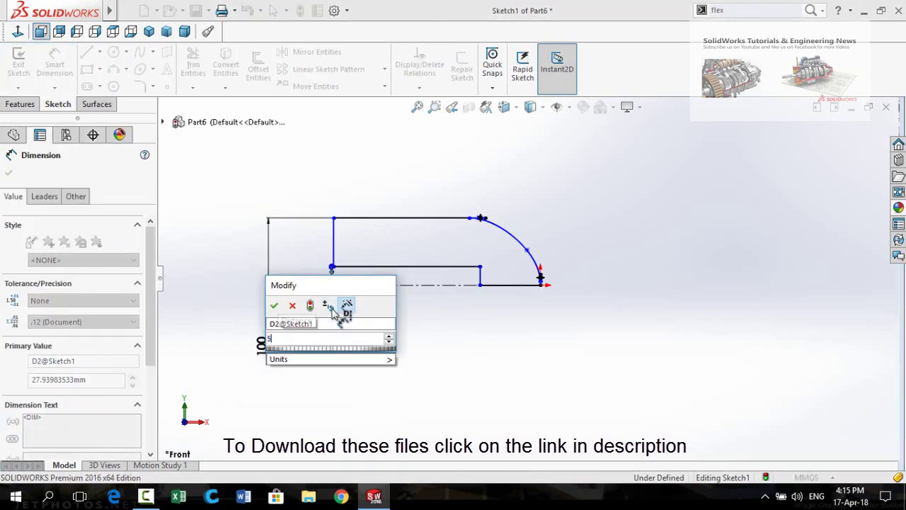
text(0)
key(Return)
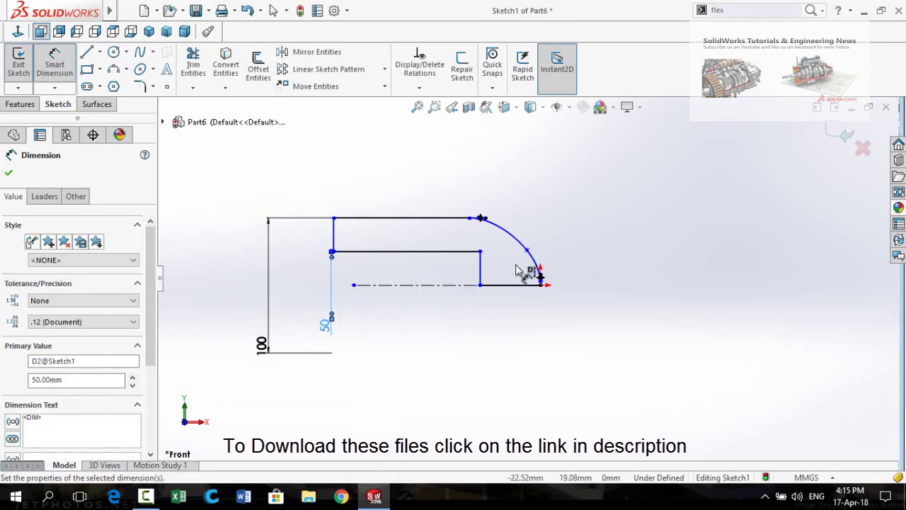
Dimension the short profile line on the axis, between the origin and the bore's end, to 30 mm
click(503, 296)
click(495, 356)
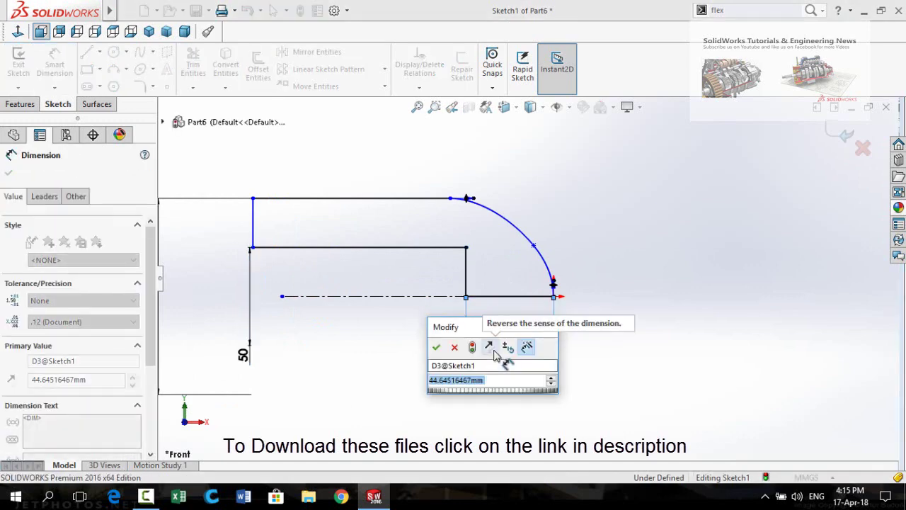
text(30)
key(Return)
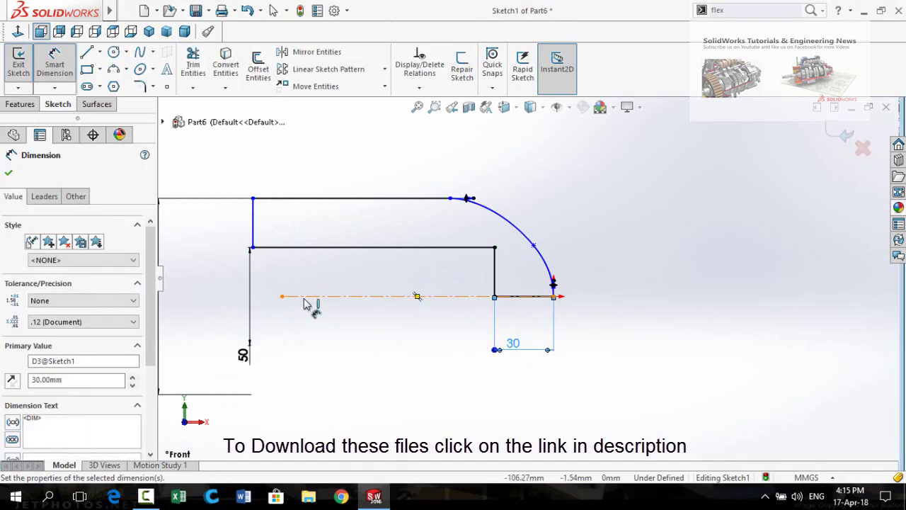
Dimension the length of the profile's inner horizontal line to 100 mm
click(306, 252)
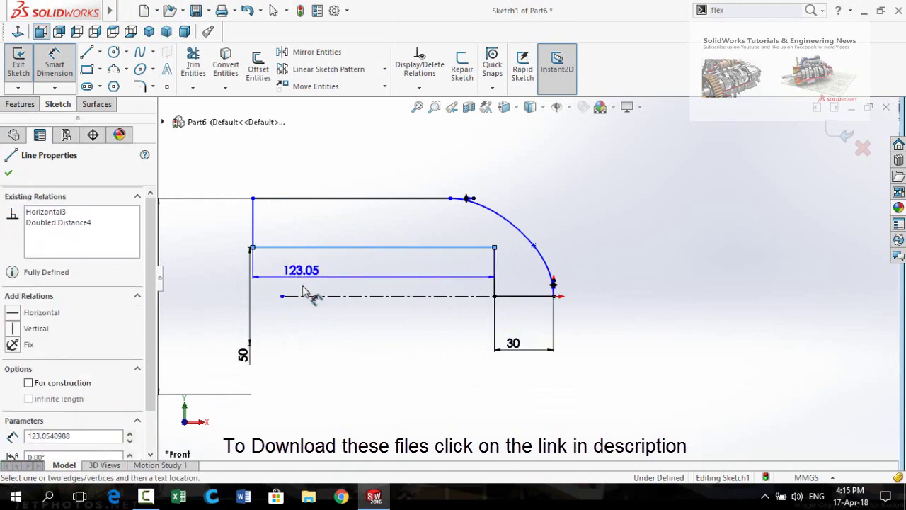
click(323, 276)
text(100)
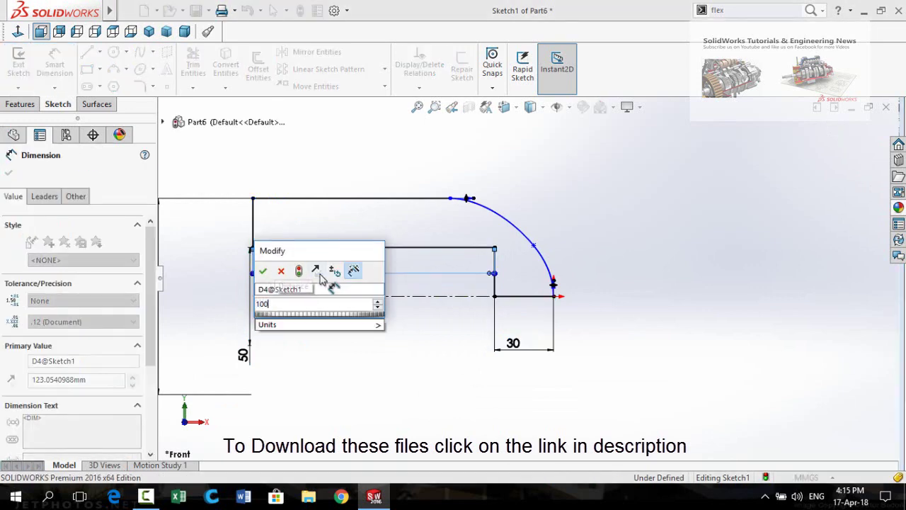
key(Return)
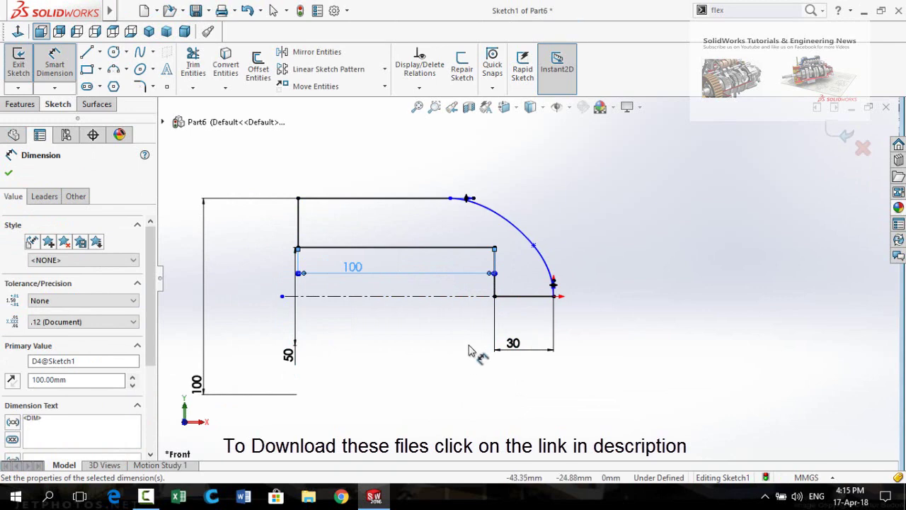
key(Escape)
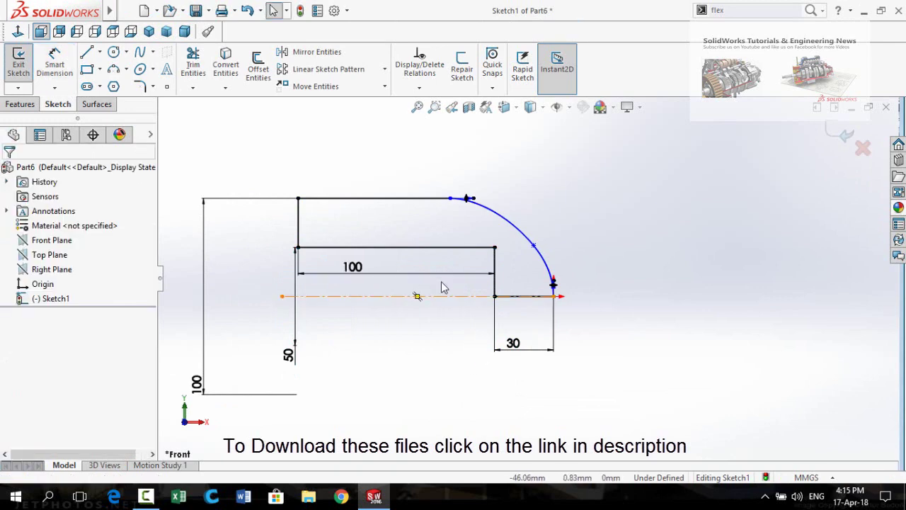
Round the inner corner of the profile at the bore's closed end with a 24 mm sketch fillet
click(139, 87)
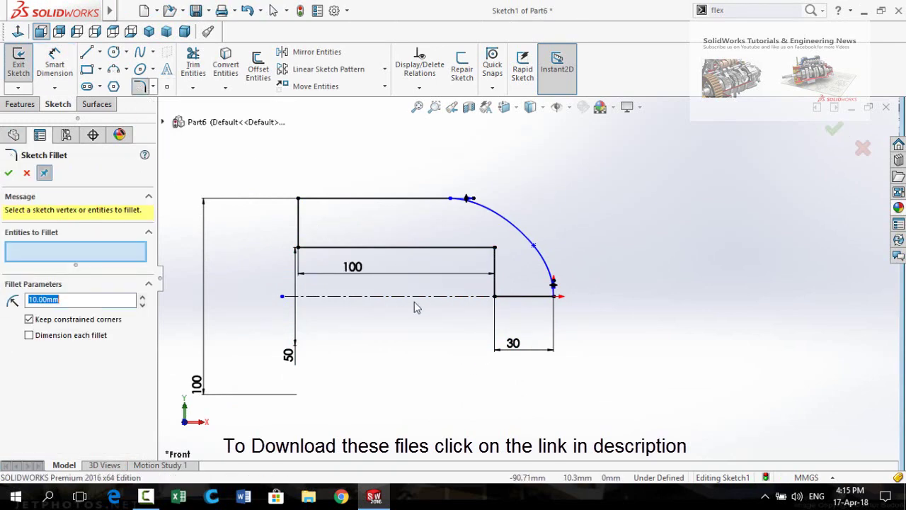
scroll(496, 251, down, 1)
click(498, 254)
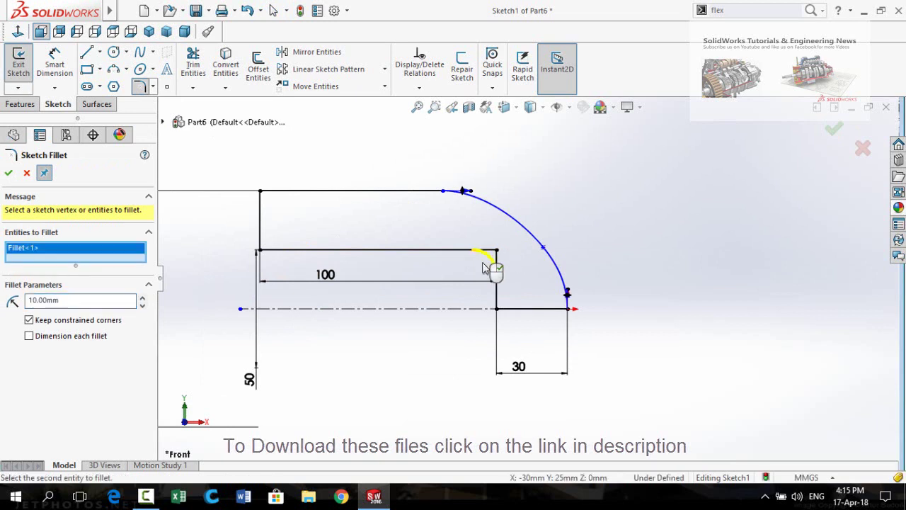
double_click(67, 300)
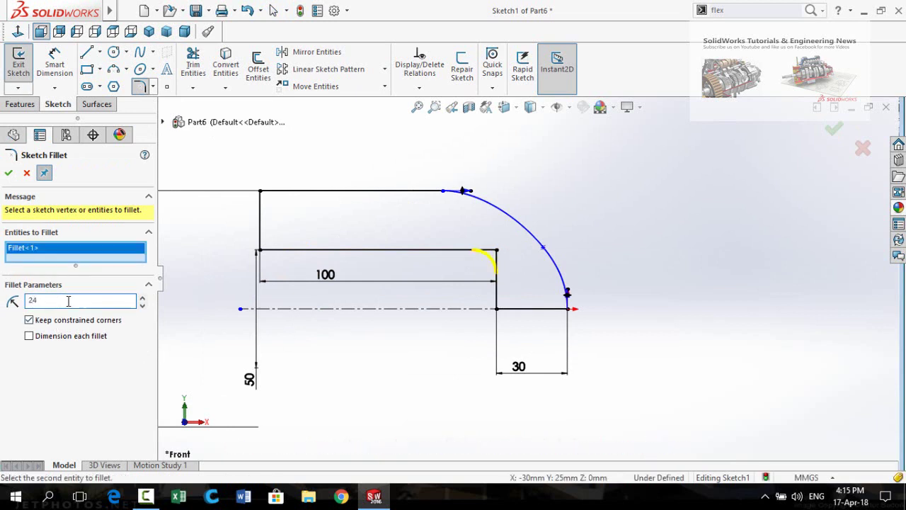
click(8, 176)
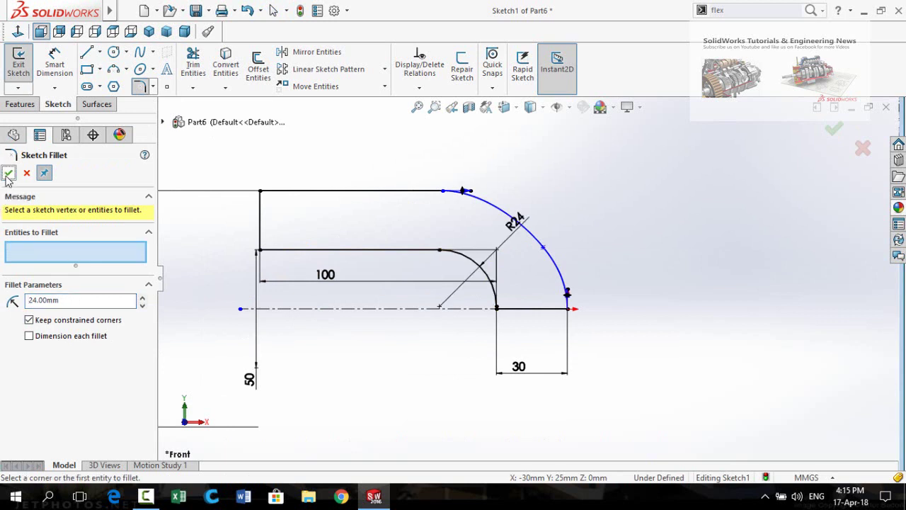
click(6, 177)
key(z)
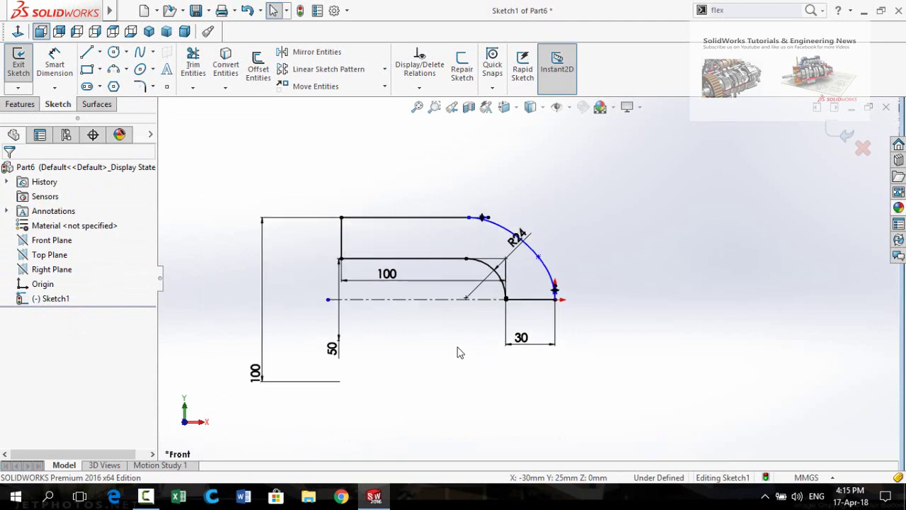
Revolve the closed profile 360 degrees about the centerline to form the hub solid
click(21, 104)
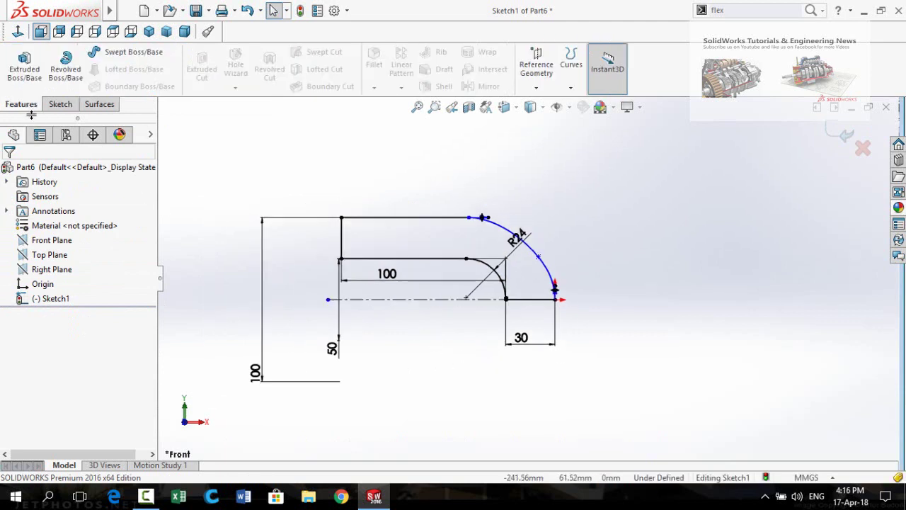
click(66, 71)
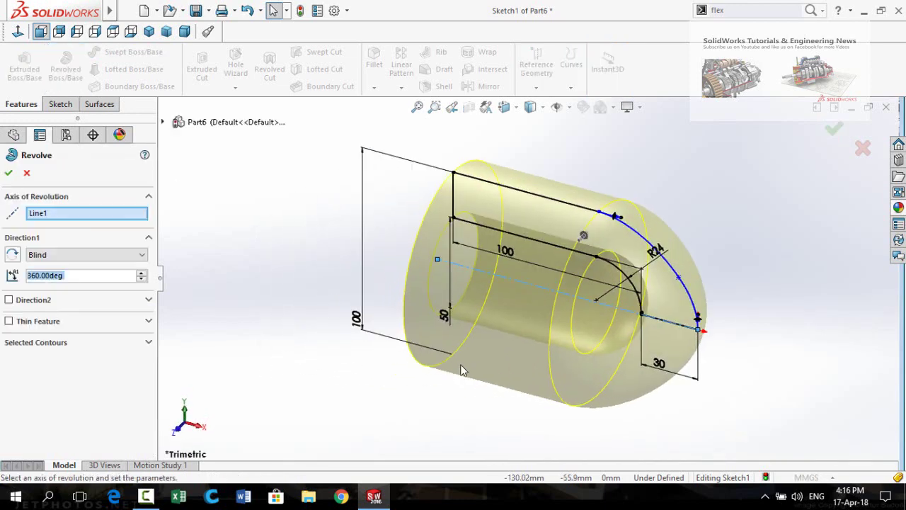
click(9, 173)
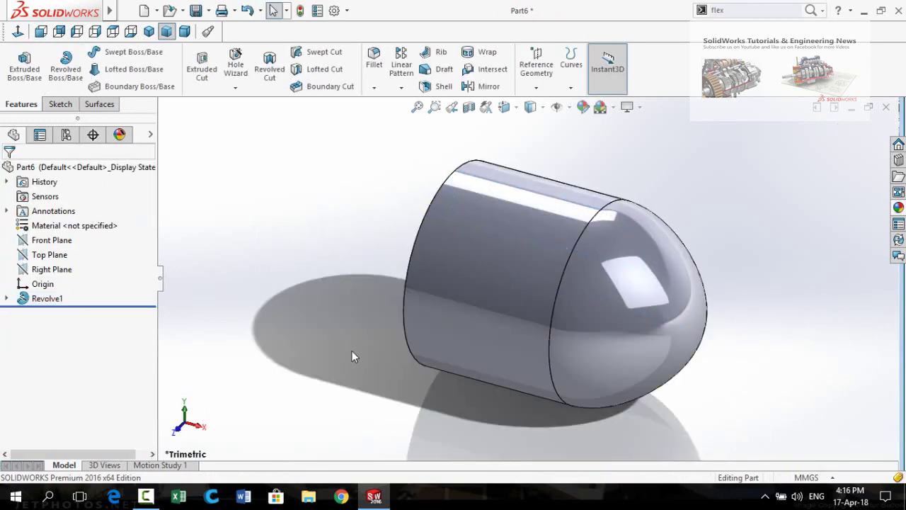
scroll(353, 351, up, 4)
middle_drag(641, 311, 536, 252)
scroll(607, 296, down, 2)
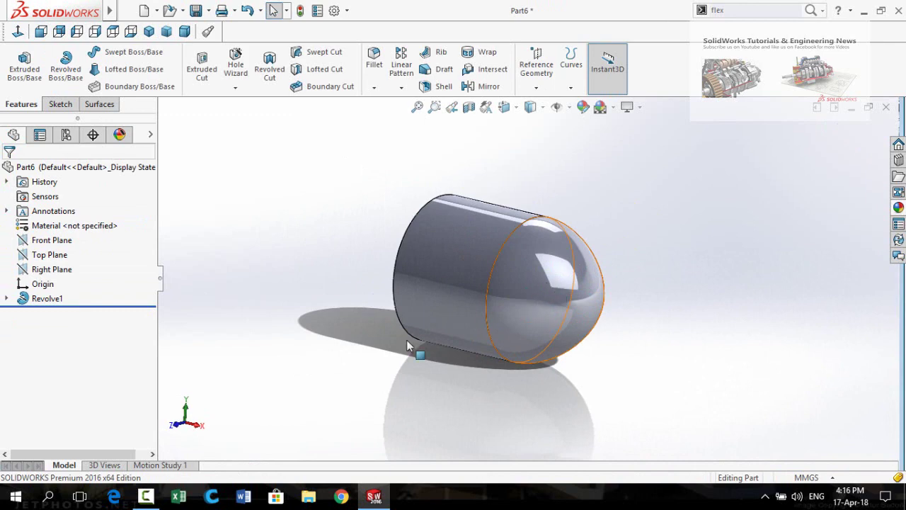
Start a sketch on the Right Plane and draw a circle about 17 mm in diameter centered on the origin
click(50, 273)
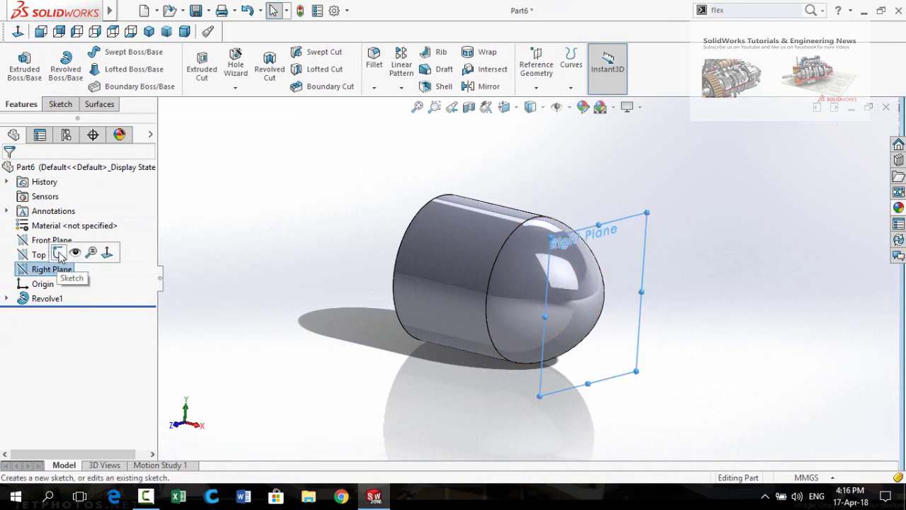
click(59, 253)
click(17, 31)
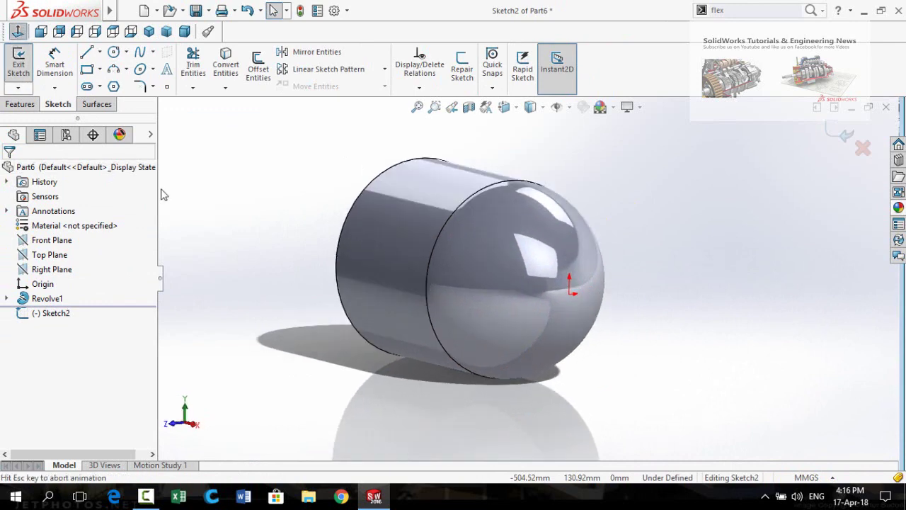
click(114, 53)
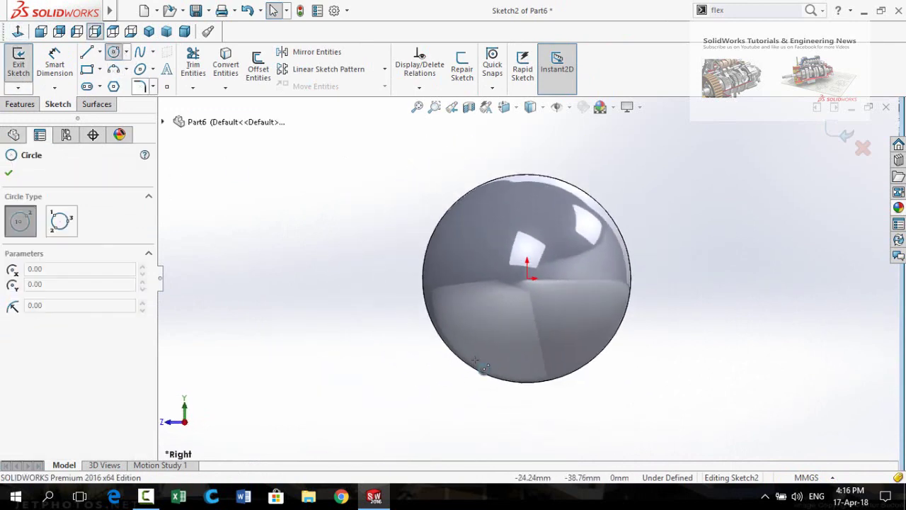
scroll(534, 276, down, 1)
click(524, 266)
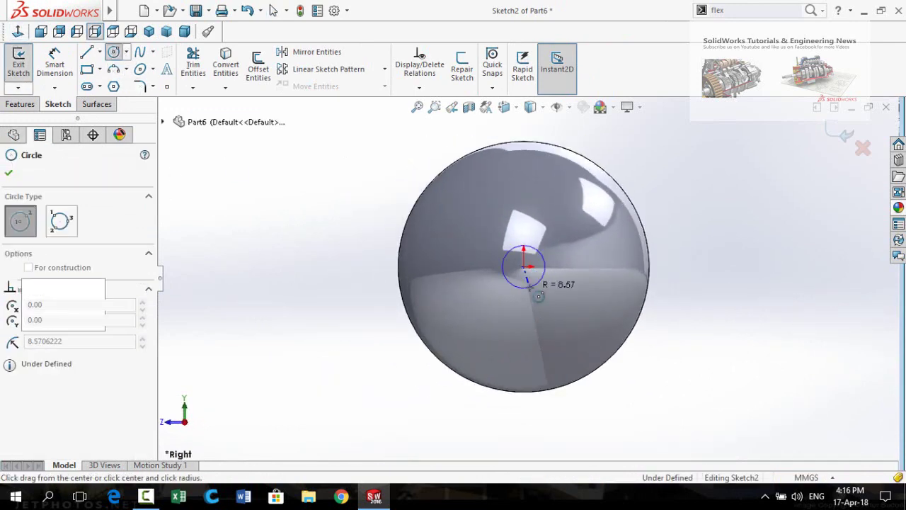
click(527, 287)
Dimension the circle at the origin to a 10 mm diameter
right_drag(276, 424, 278, 305)
click(521, 294)
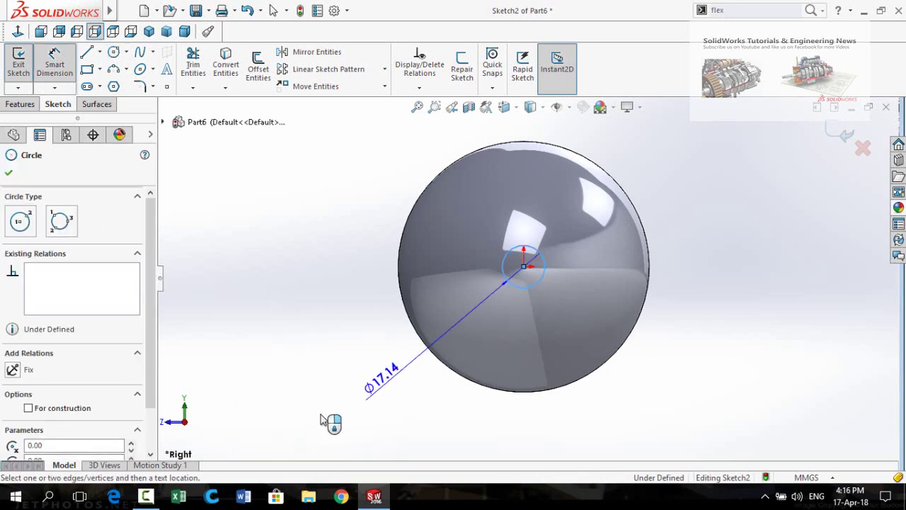
click(328, 420)
text(10)
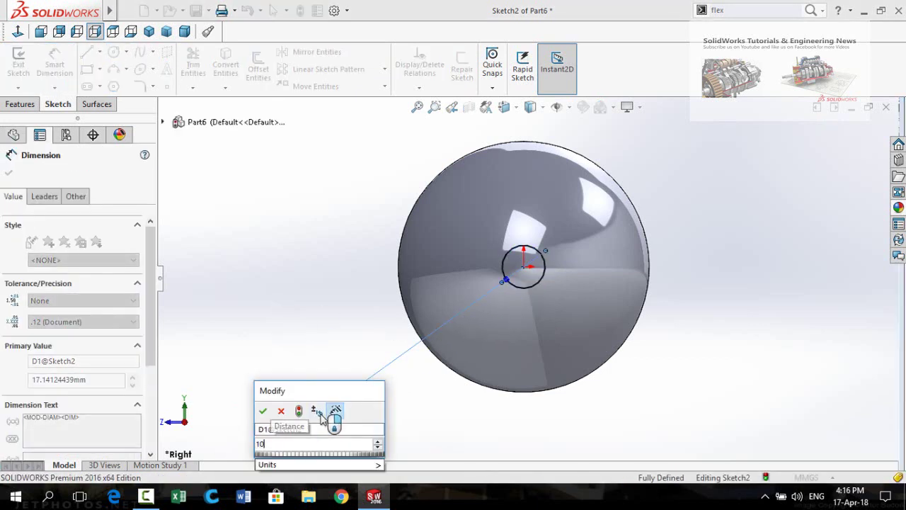
key(Return)
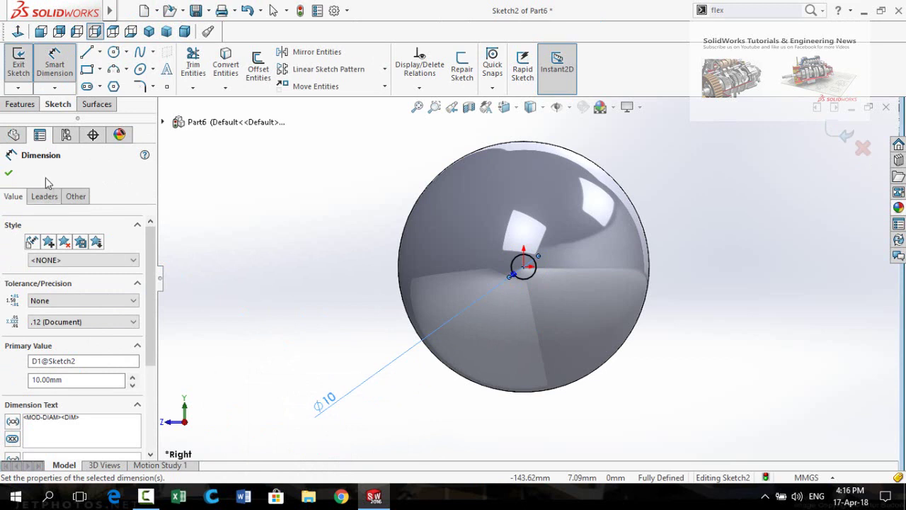
click(9, 175)
key(z)
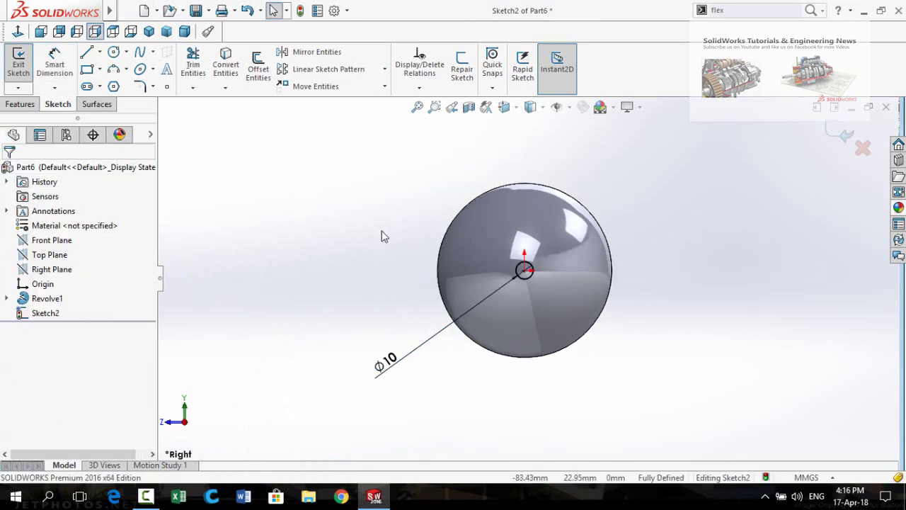
Create a Helix/Spiral curve from the 10 mm circle, defined as a Spiral with a 30 mm pitch
click(20, 104)
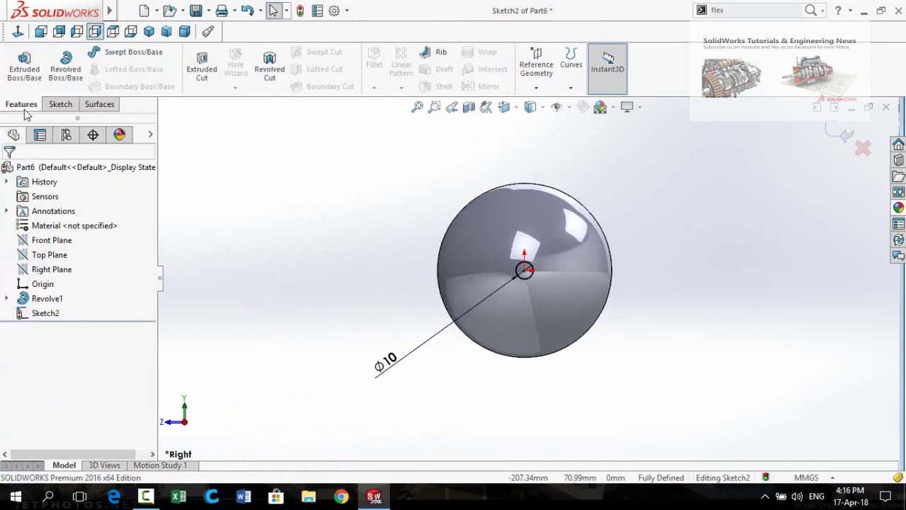
click(573, 79)
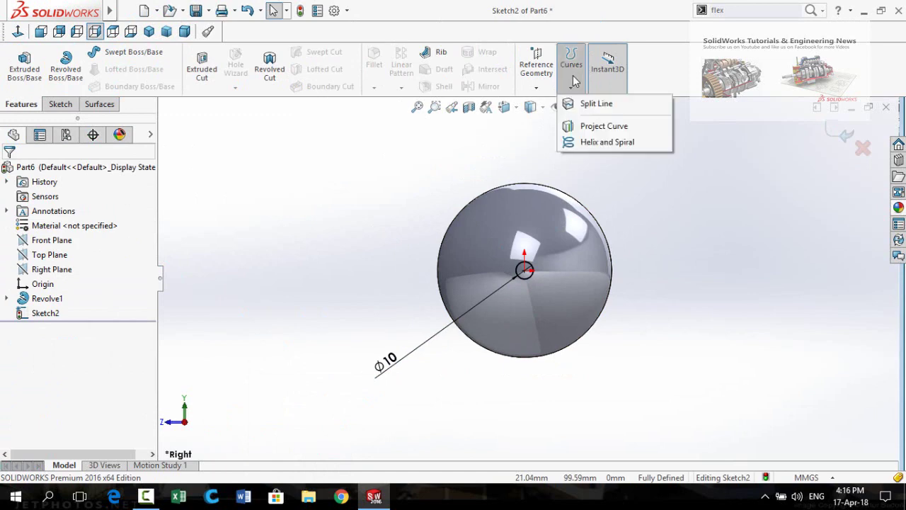
click(587, 142)
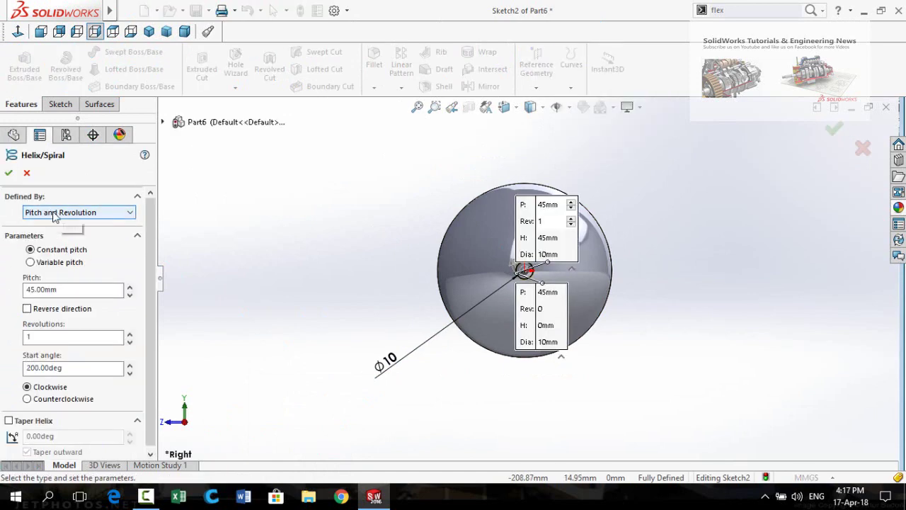
click(52, 216)
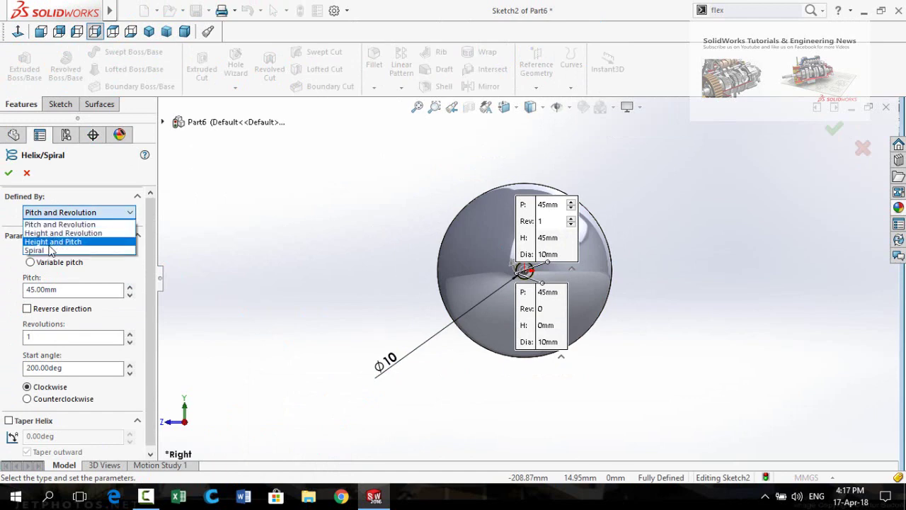
click(43, 252)
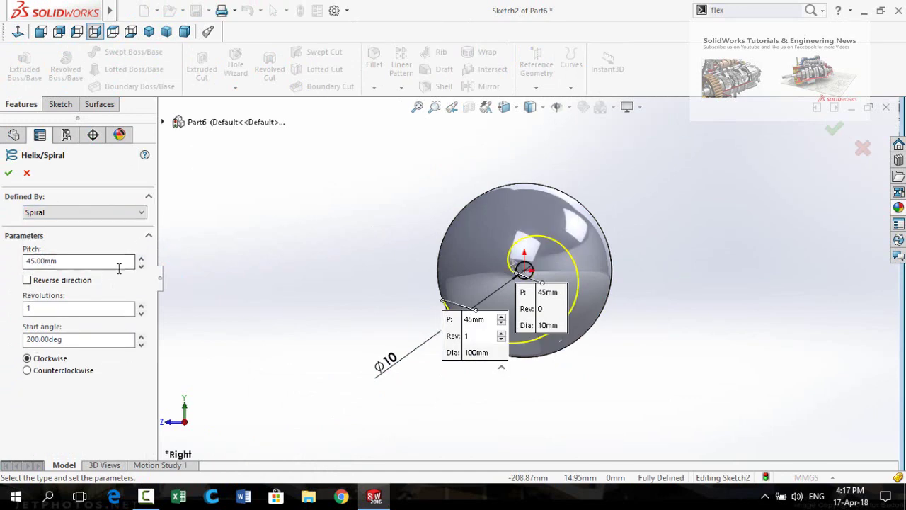
double_click(63, 262)
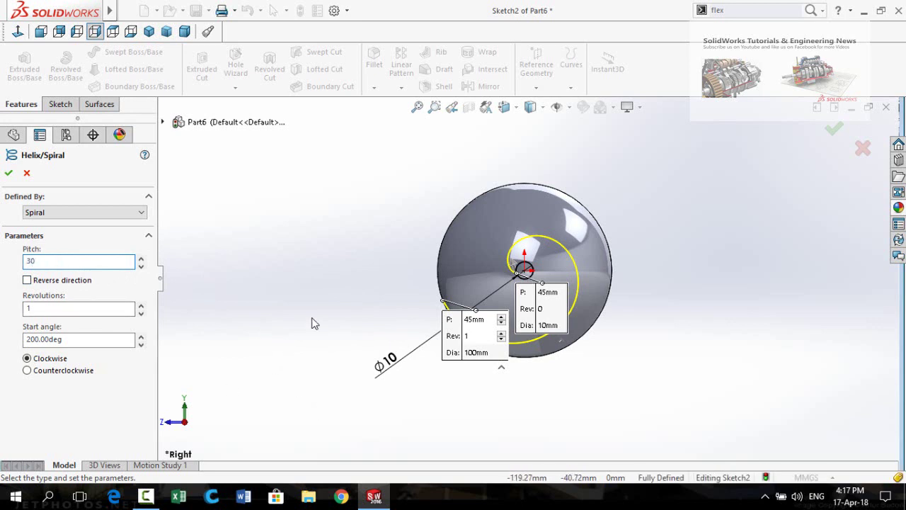
key(Return)
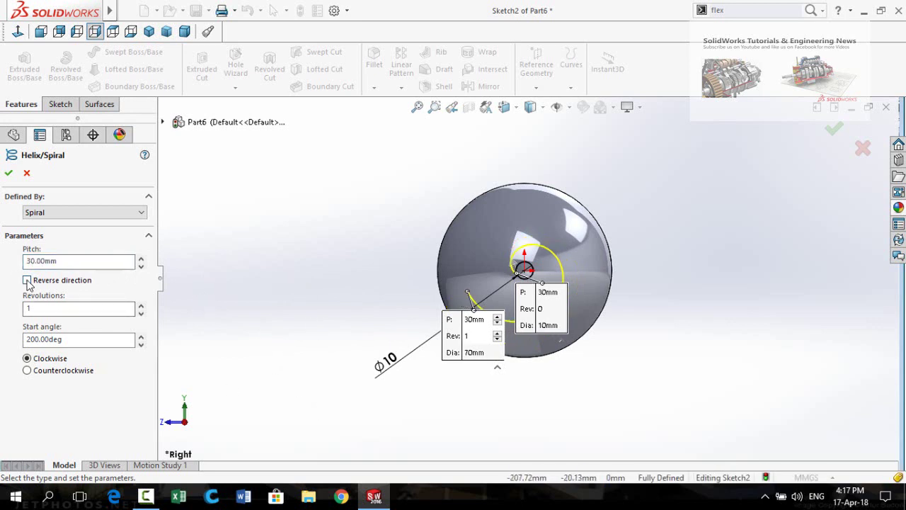
Set the spiral to 1 revolution with a 210-degree start angle, keep it clockwise and accept the curve
click(32, 307)
text(1)
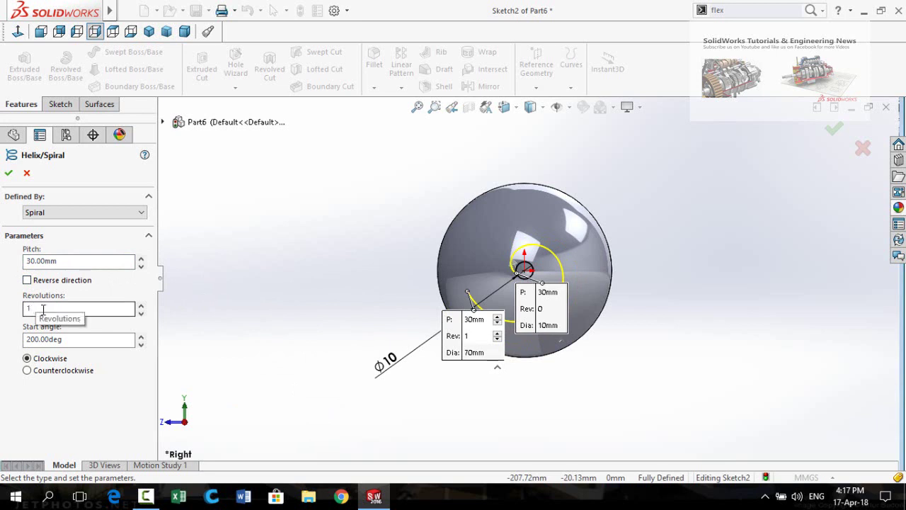
click(73, 340)
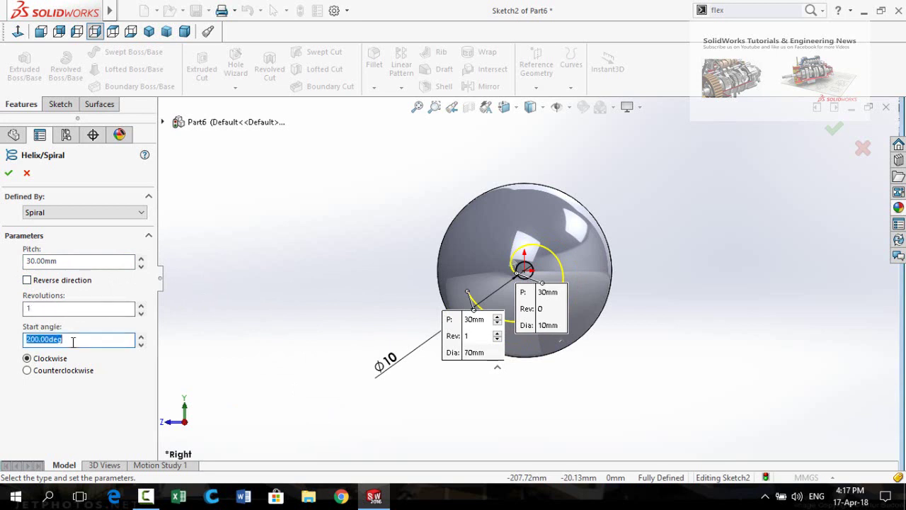
text(210)
click(274, 302)
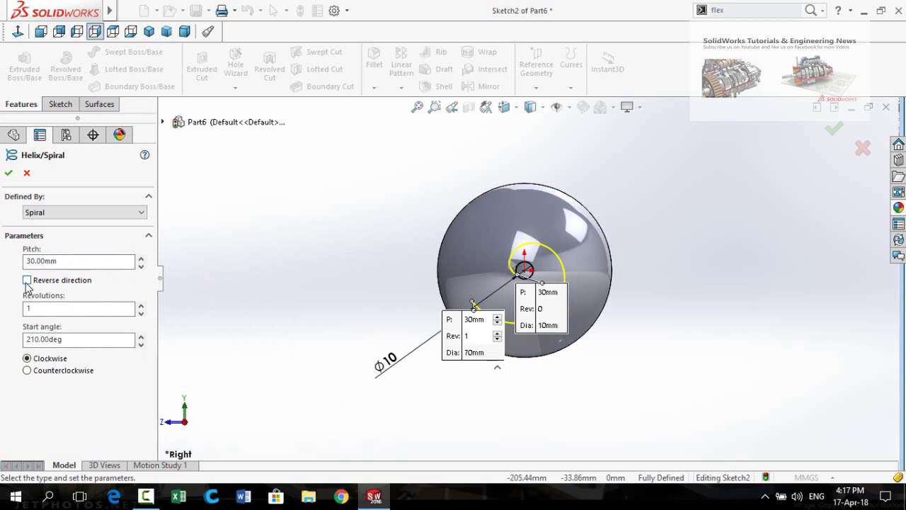
click(9, 174)
Start a new sketch on the Right Plane and convert the spiral curve into a sketch entity
middle_drag(365, 243, 370, 245)
click(18, 33)
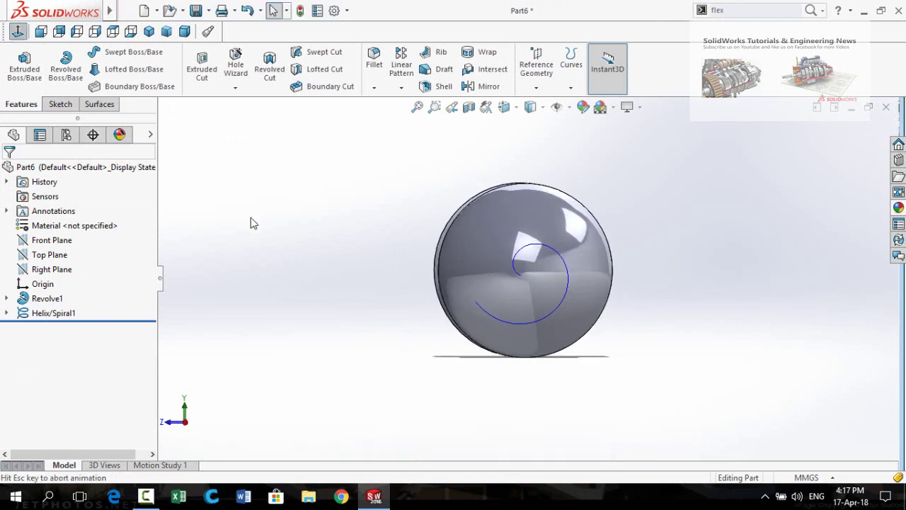
middle_drag(369, 263, 357, 290)
click(60, 269)
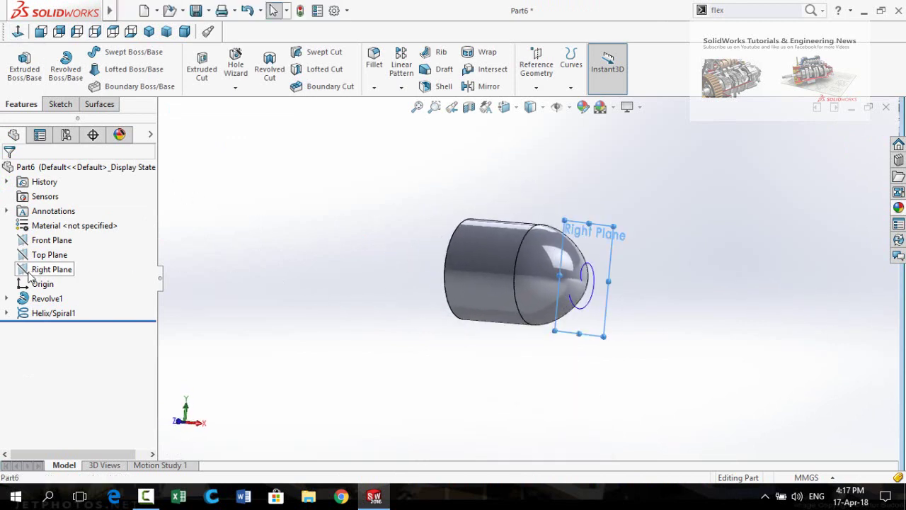
click(76, 256)
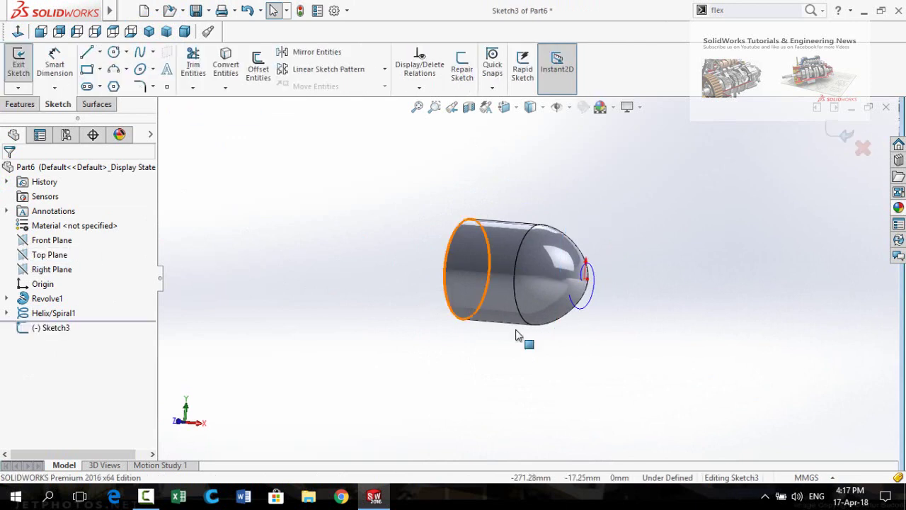
click(586, 310)
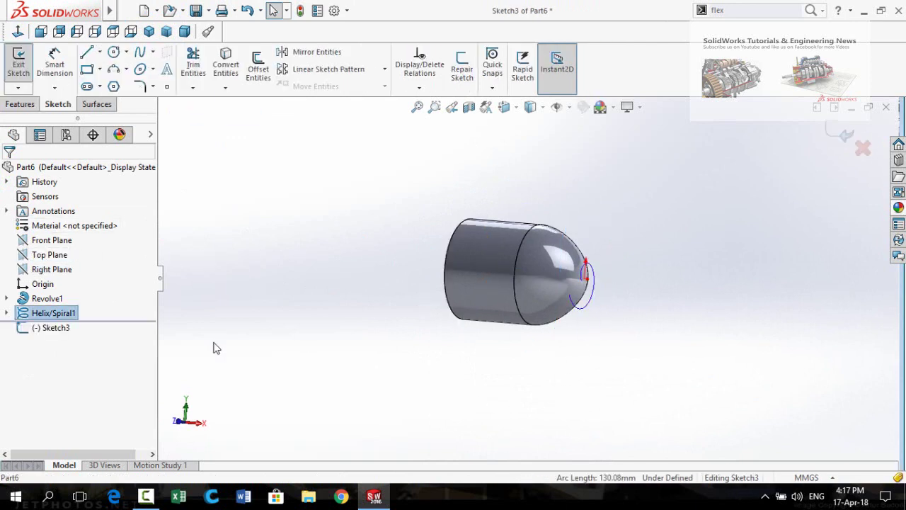
click(225, 66)
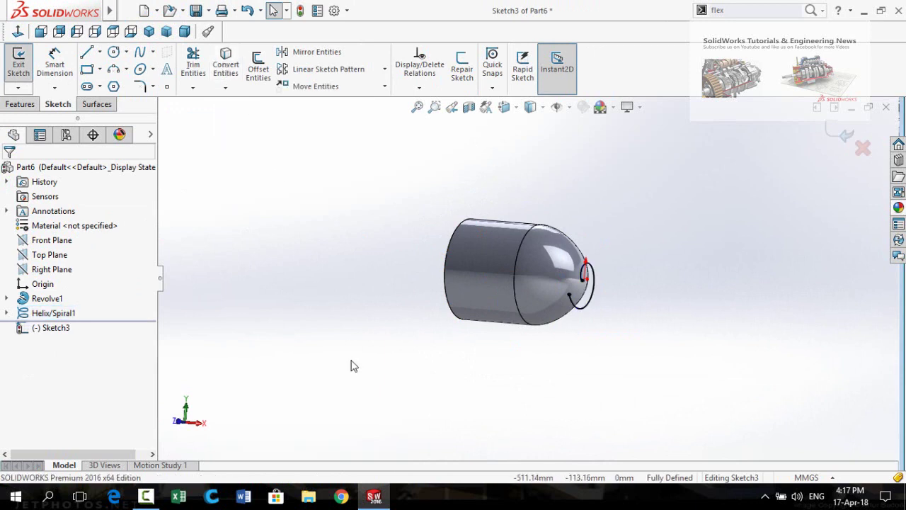
Offset the converted spiral 10 mm outward with line-capped ends to form a closed band, and finish the sketch
middle_drag(386, 216, 350, 213)
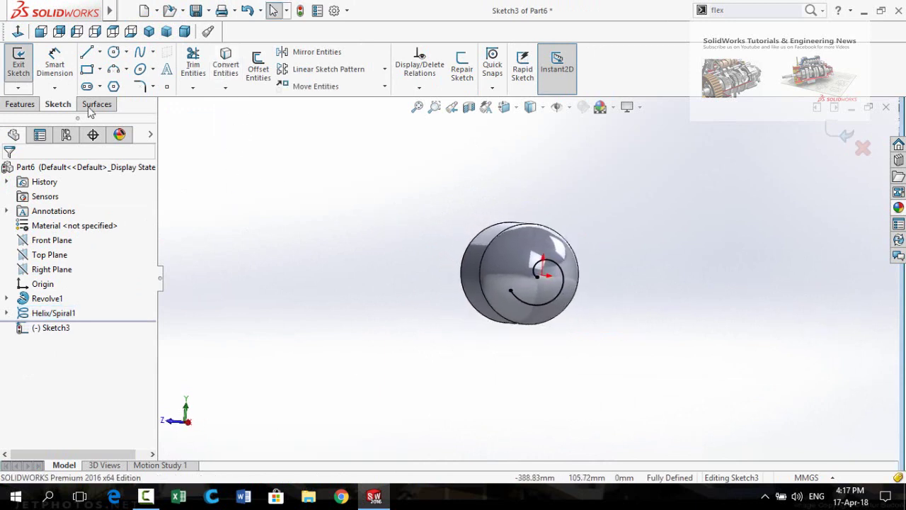
click(94, 32)
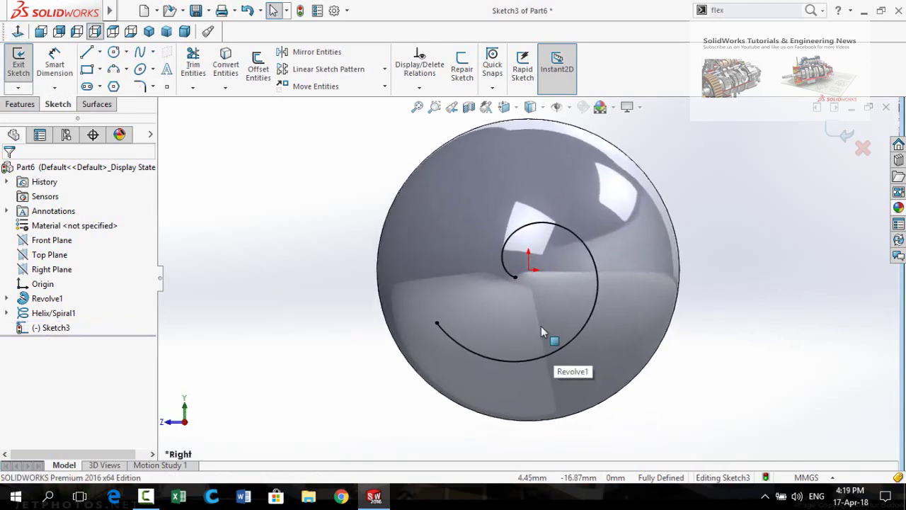
click(259, 78)
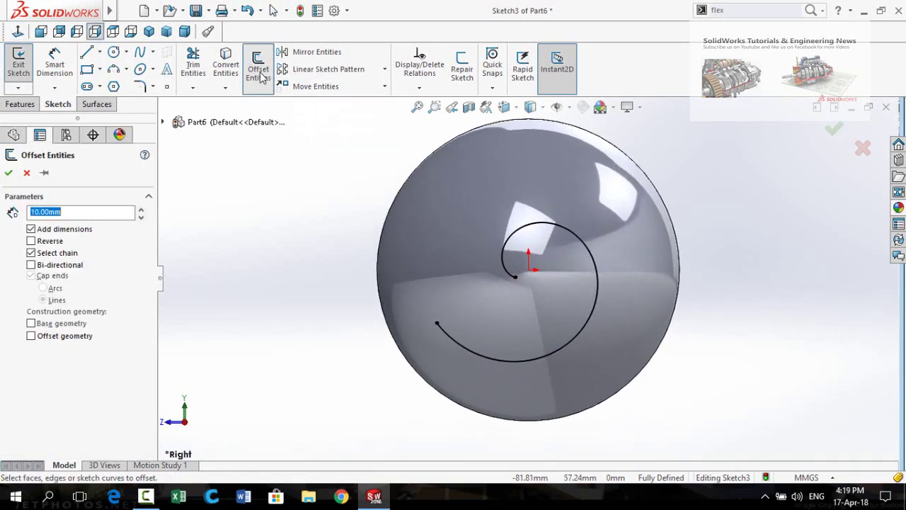
click(460, 350)
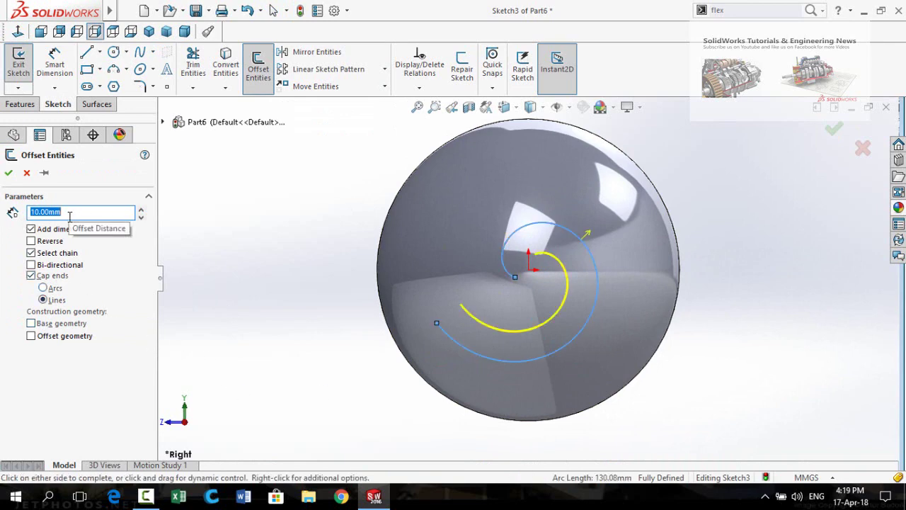
click(31, 242)
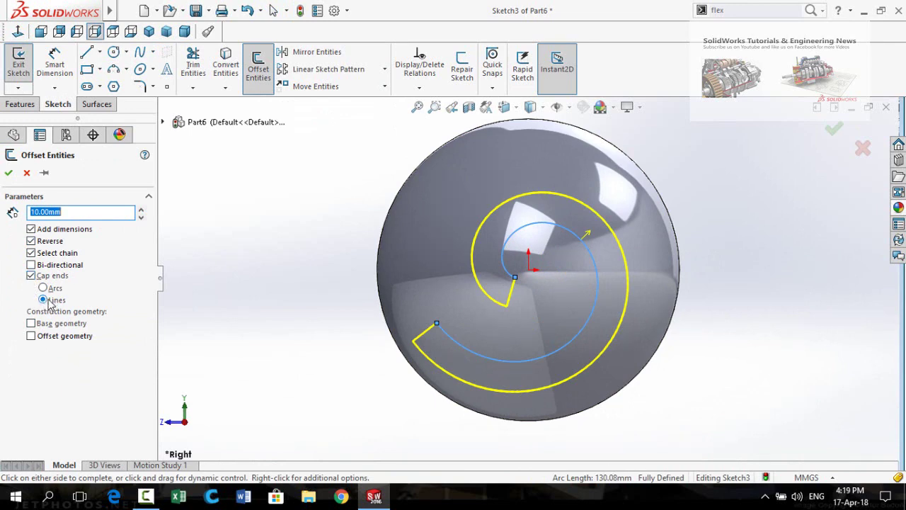
click(8, 173)
key(z)
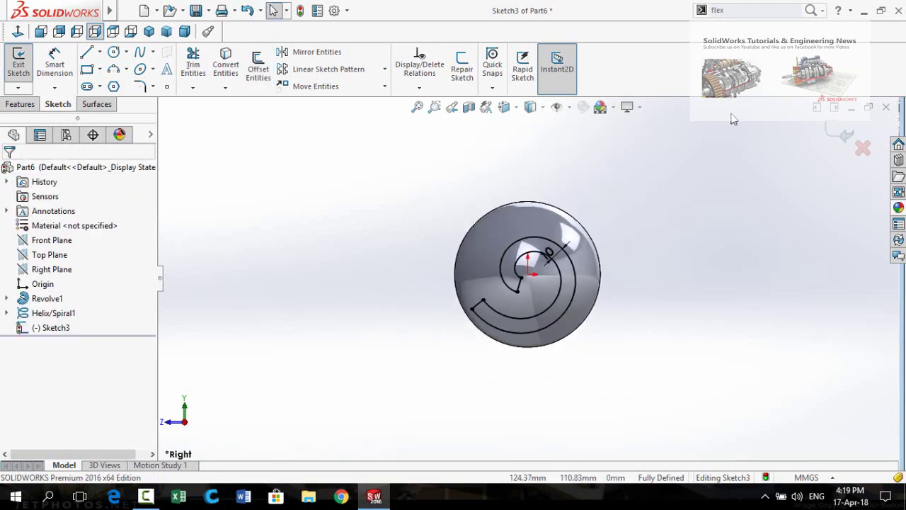
click(842, 136)
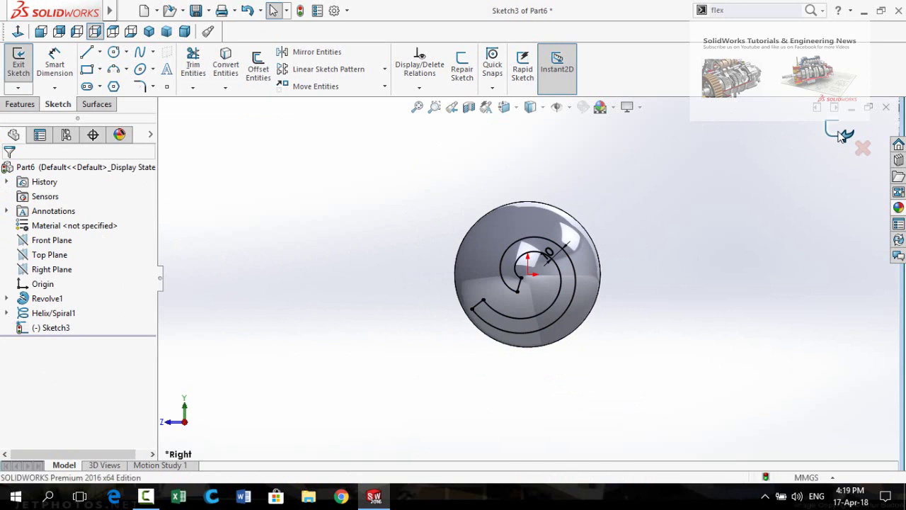
Create a projection split line that projects the spiral band sketch onto the hub's rounded nose face
middle_drag(413, 273, 450, 291)
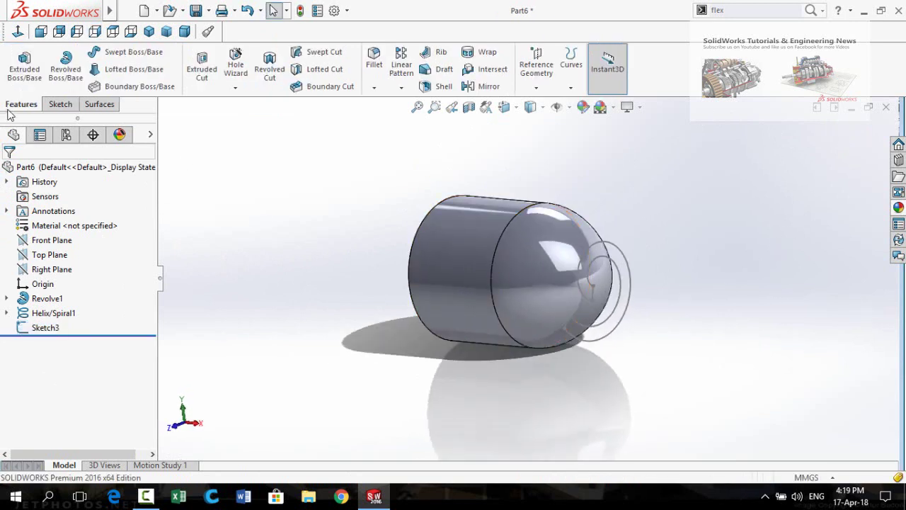
click(572, 83)
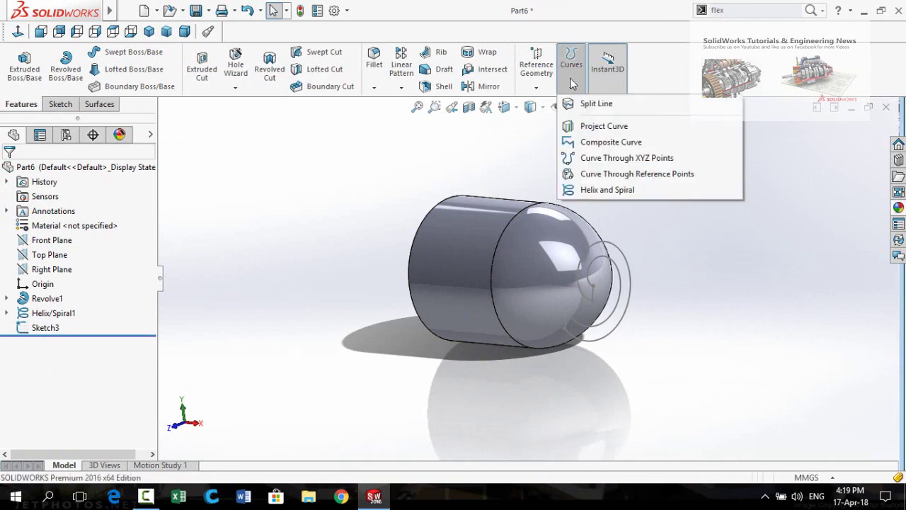
click(597, 104)
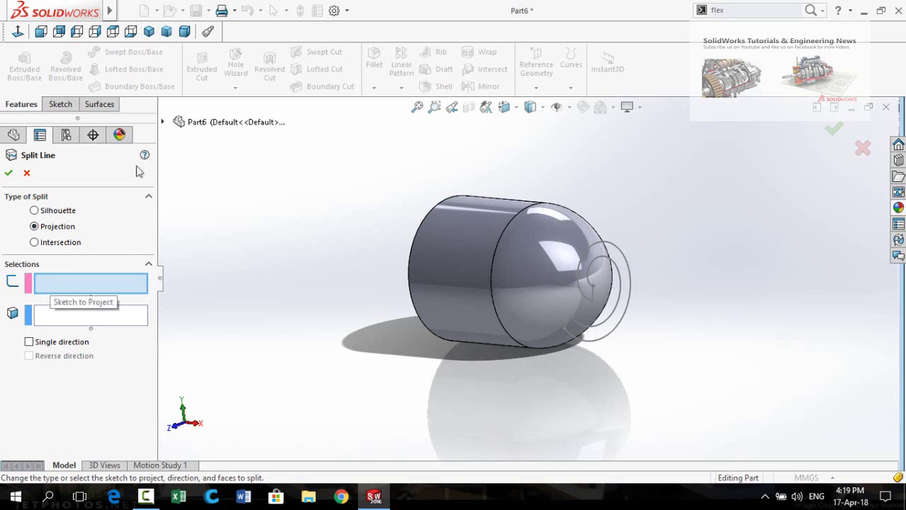
click(163, 123)
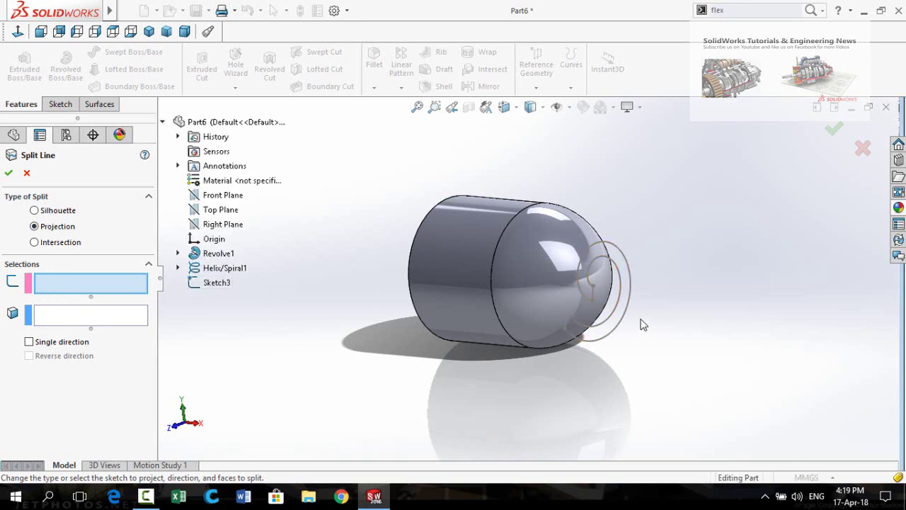
click(605, 343)
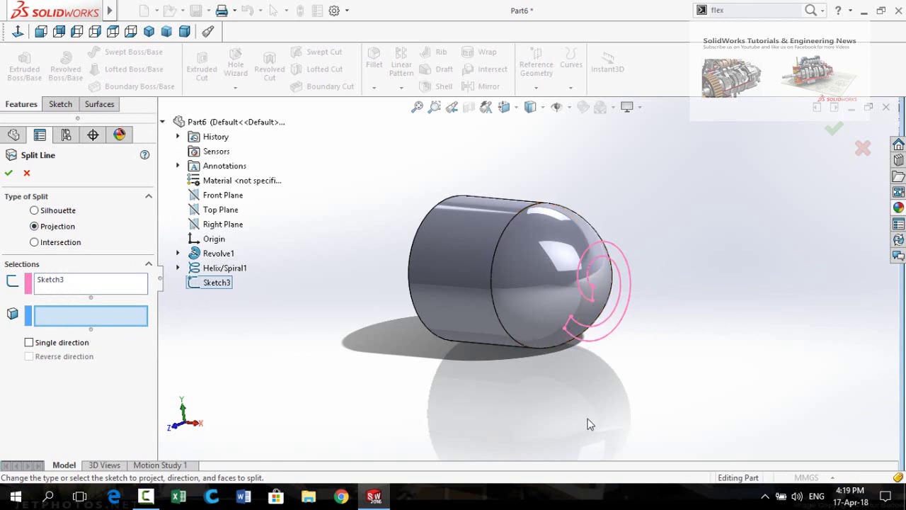
click(526, 294)
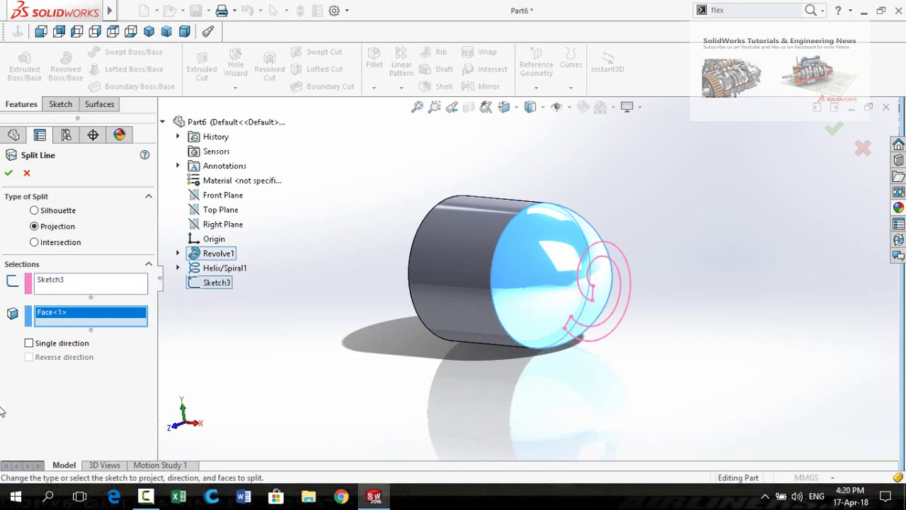
click(8, 174)
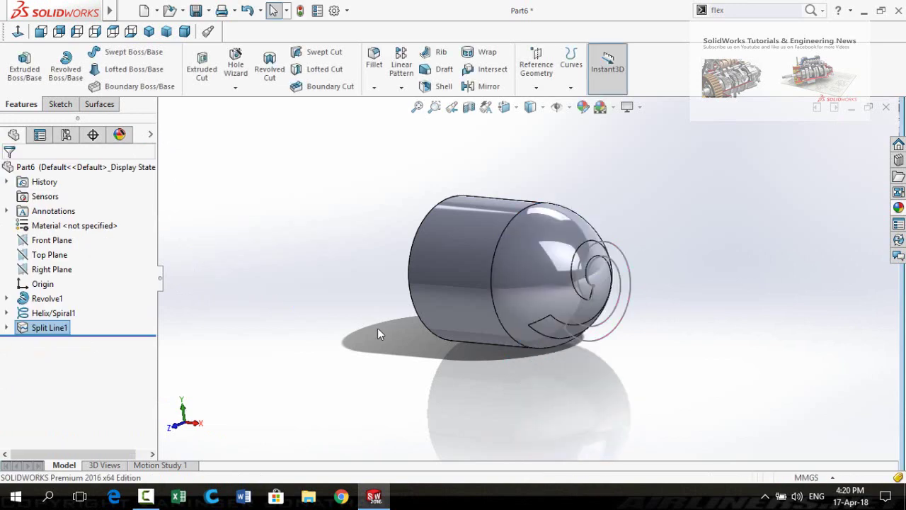
Hide the Helix/Spiral1 curve at the hub's nose
middle_drag(596, 371, 446, 338)
click(446, 331)
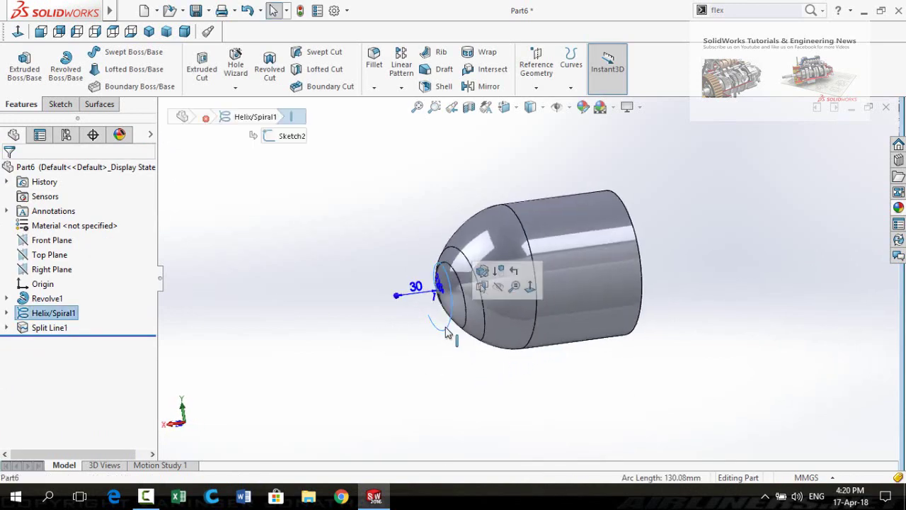
click(439, 354)
Apply a red color appearance to the split spiral band face on the hub's nose
middle_drag(378, 360, 495, 322)
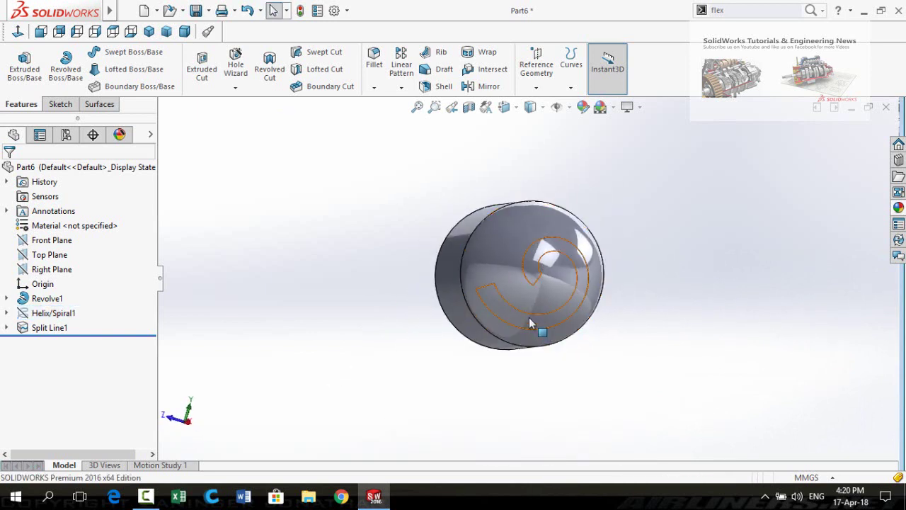
click(530, 324)
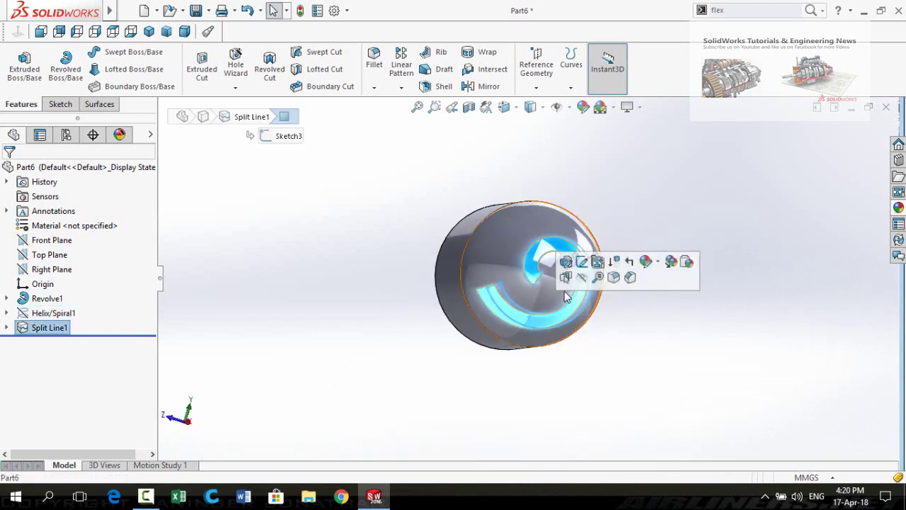
click(646, 261)
click(660, 299)
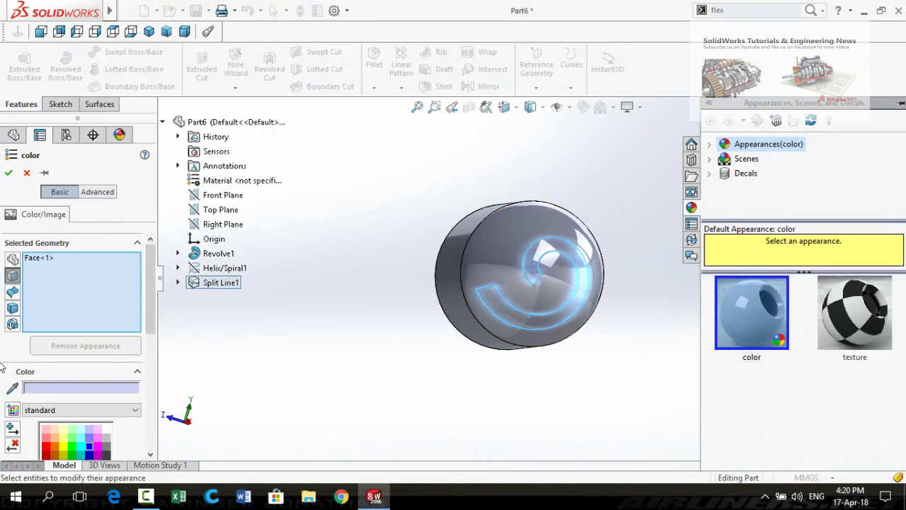
click(72, 334)
click(79, 327)
click(80, 318)
click(46, 319)
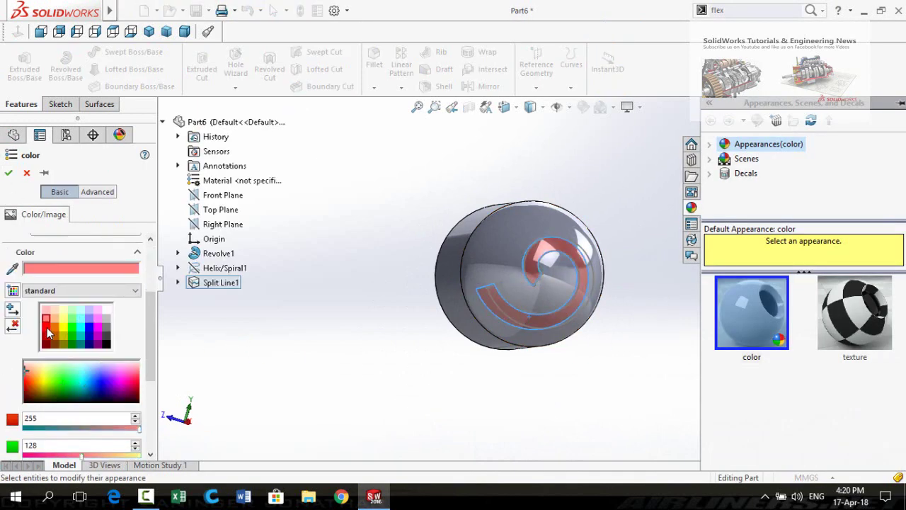
click(46, 328)
click(8, 173)
Apply a blue color appearance to the rest of the hub's rounded nose face around the red spiral band
click(493, 247)
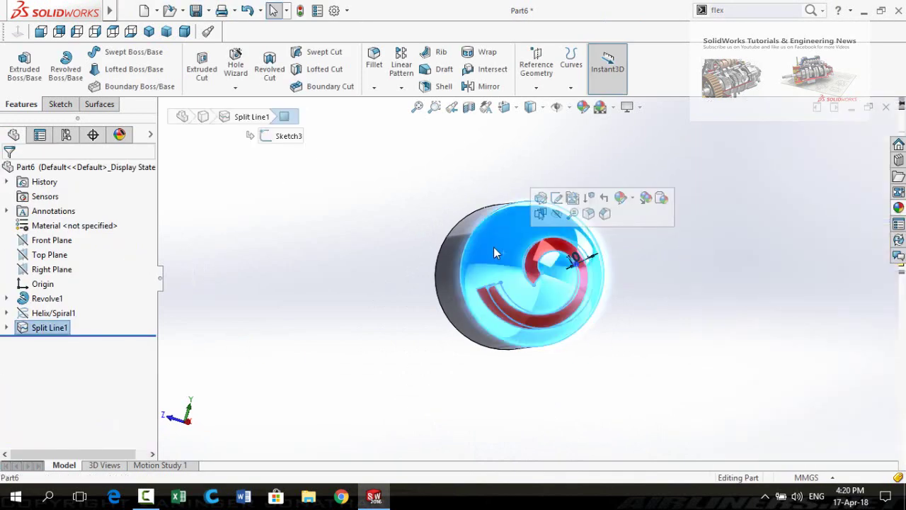
click(620, 198)
click(627, 228)
click(92, 386)
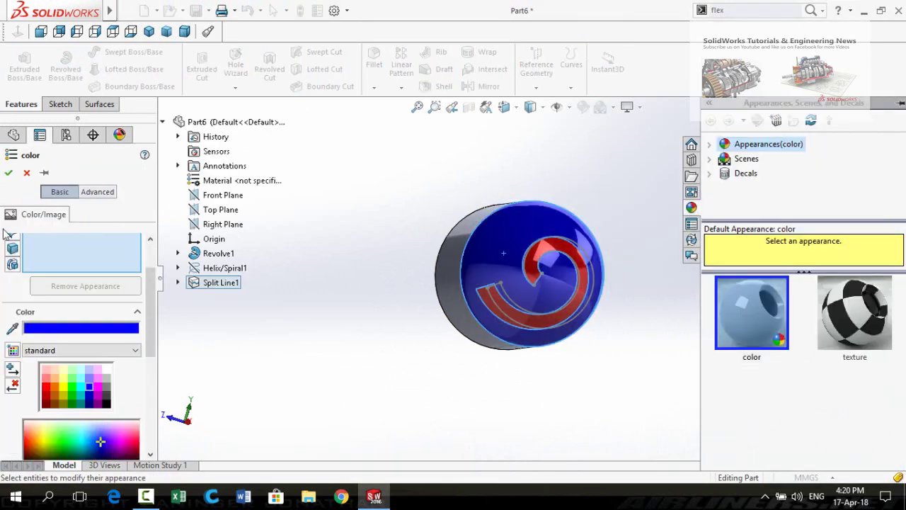
click(9, 173)
Start a sketch on the Top Plane and draw a circle about 24 mm in diameter over the hub's cylindrical part
middle_drag(318, 308, 396, 301)
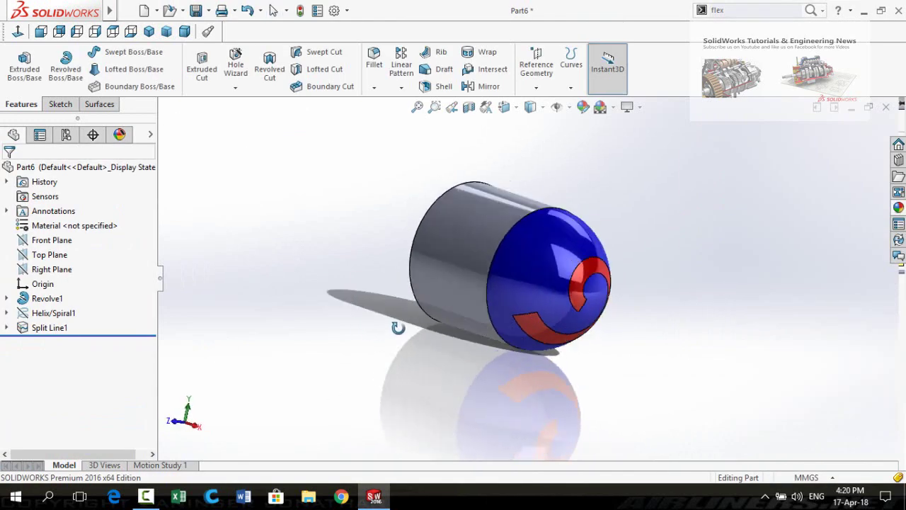
click(25, 257)
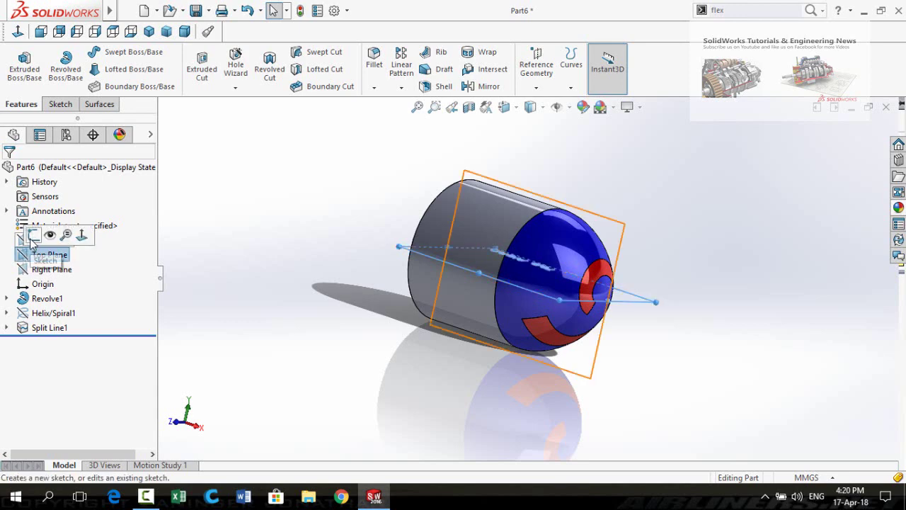
click(32, 237)
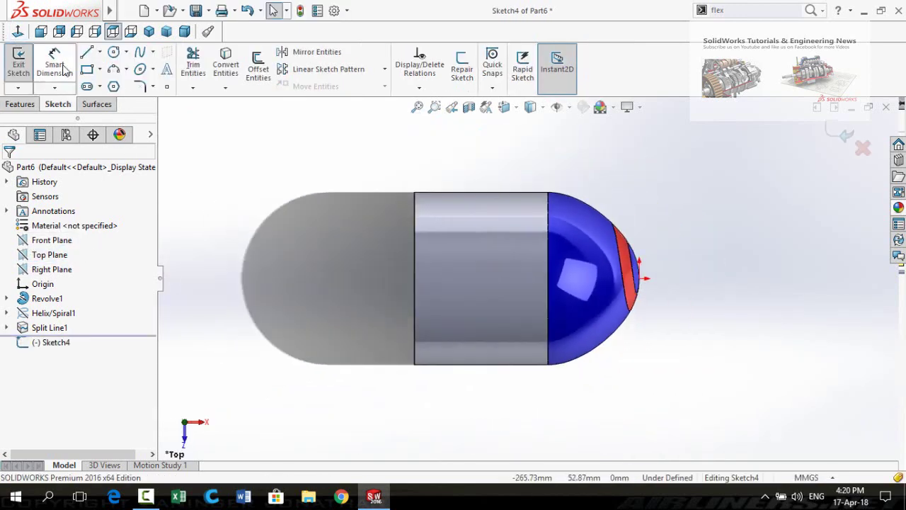
click(113, 52)
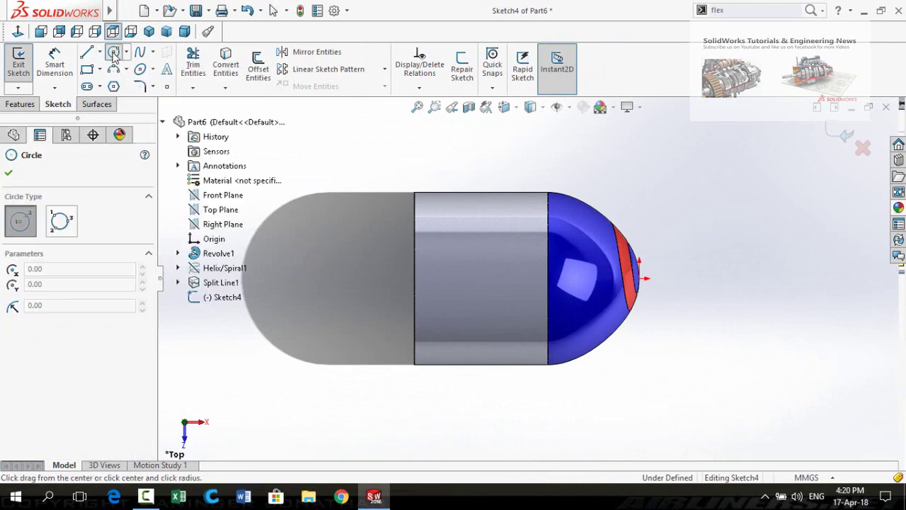
click(444, 279)
click(464, 280)
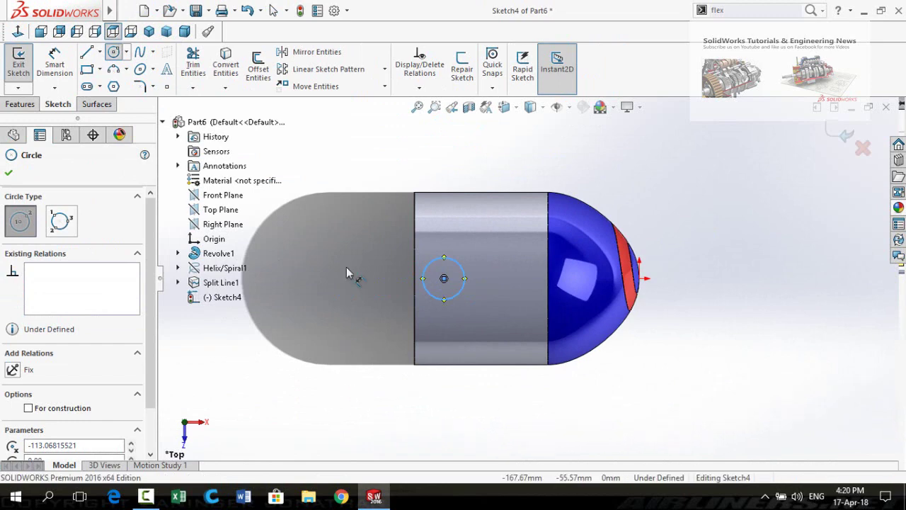
Dimension the circle to 25 mm in diameter and its center to 25 mm from the hub's flat rear edge
click(444, 299)
click(337, 376)
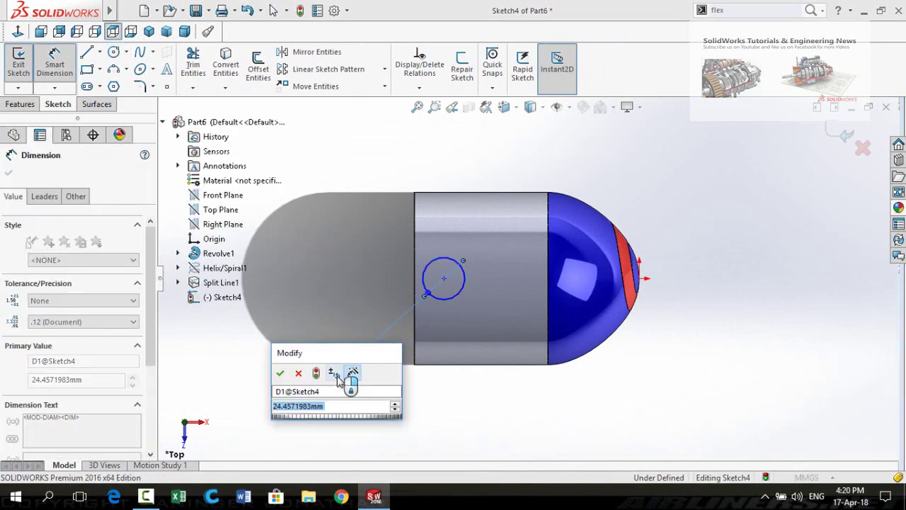
text(25)
key(Return)
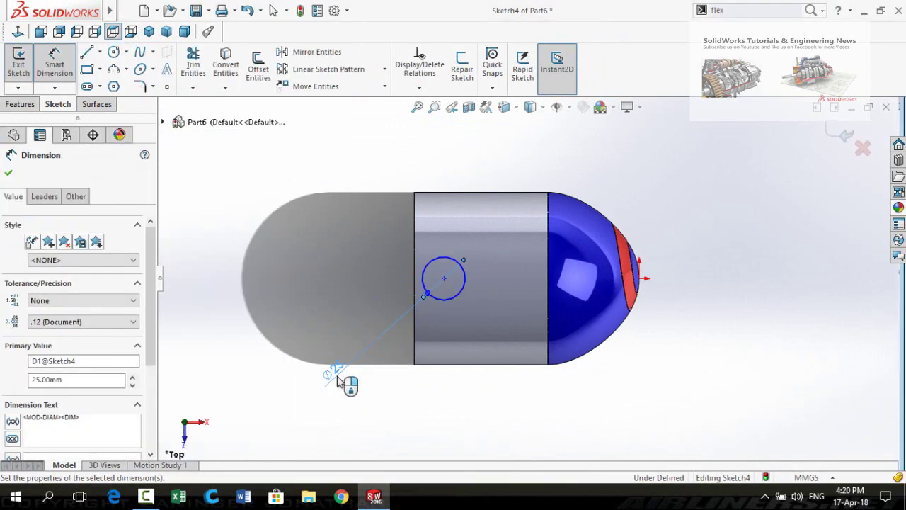
click(444, 279)
click(412, 309)
click(299, 310)
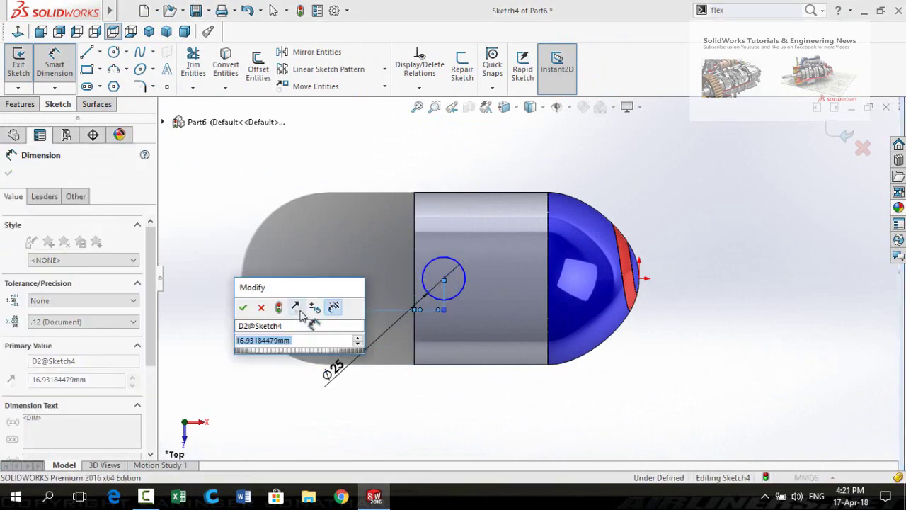
text(25)
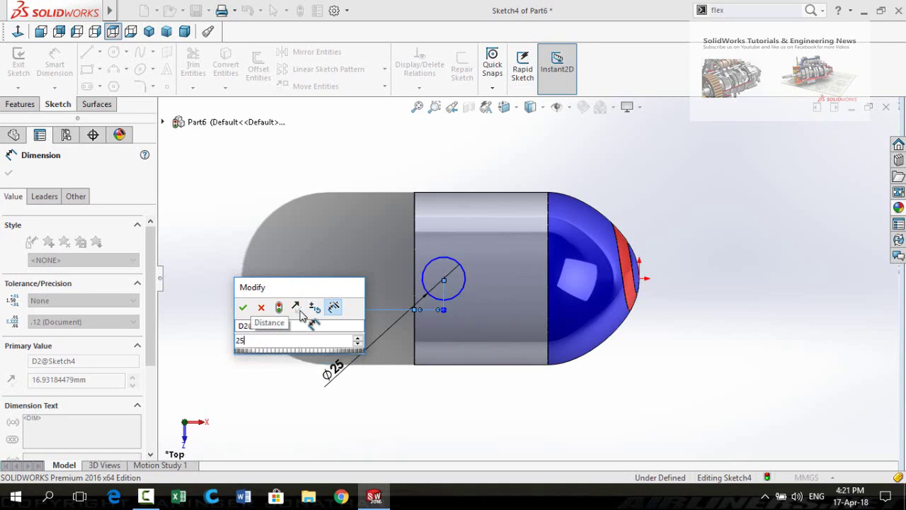
key(Return)
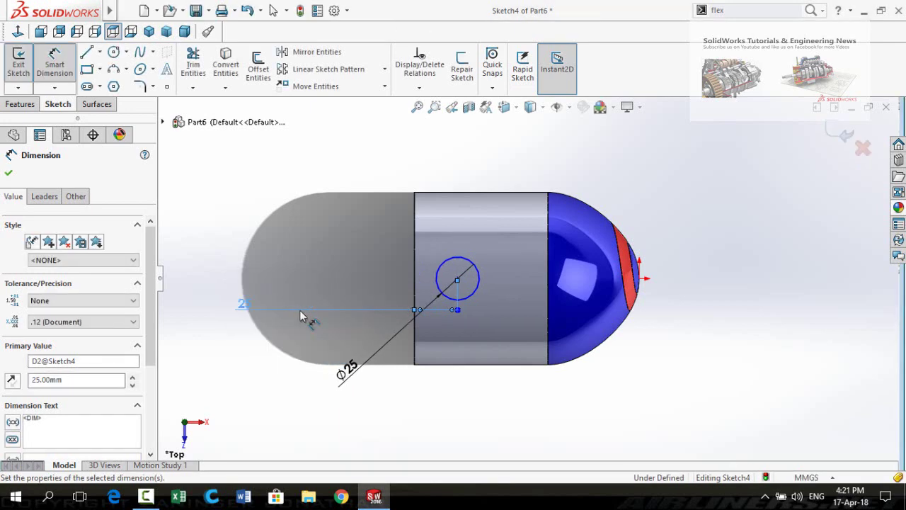
click(9, 174)
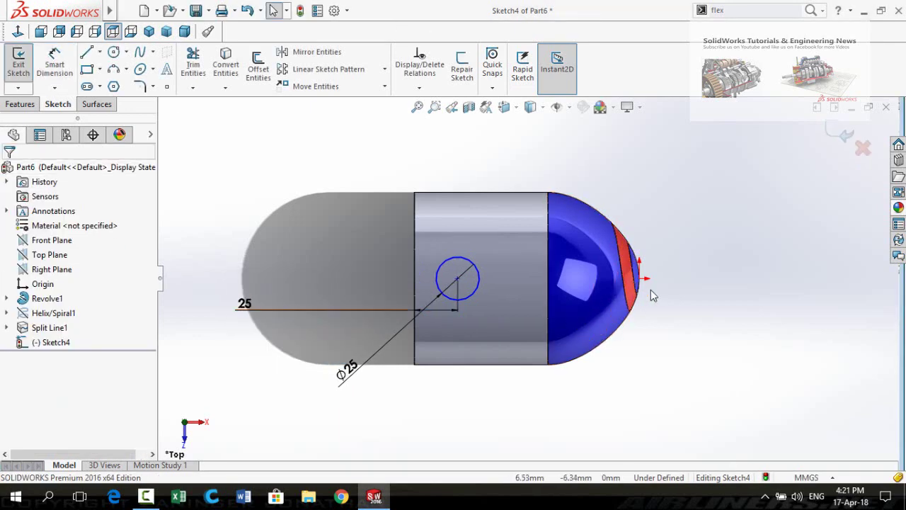
Add a horizontal relation between the circle's center and the origin
scroll(651, 292, down, 3)
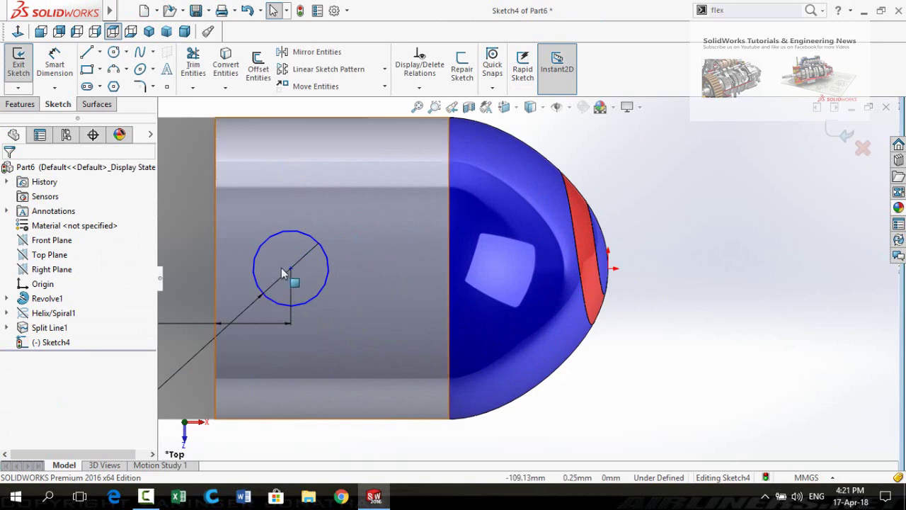
click(290, 270)
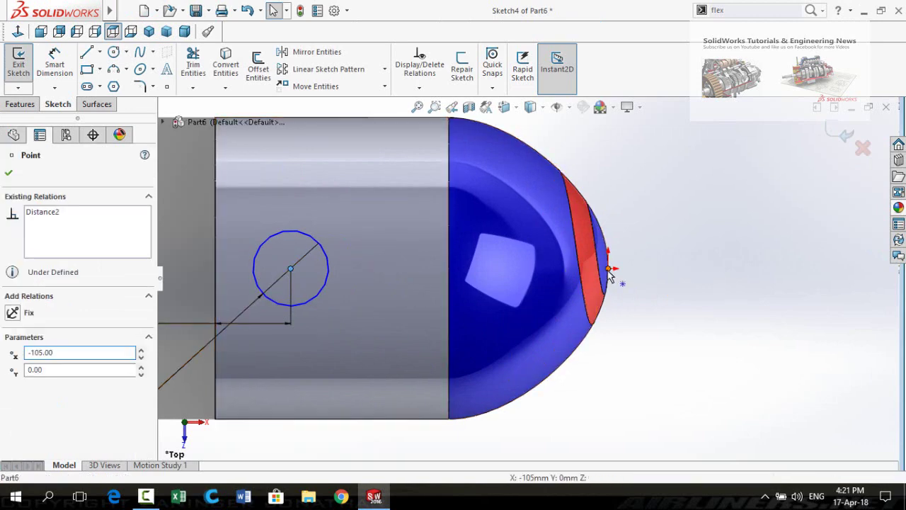
ctrl+click(607, 269)
click(645, 218)
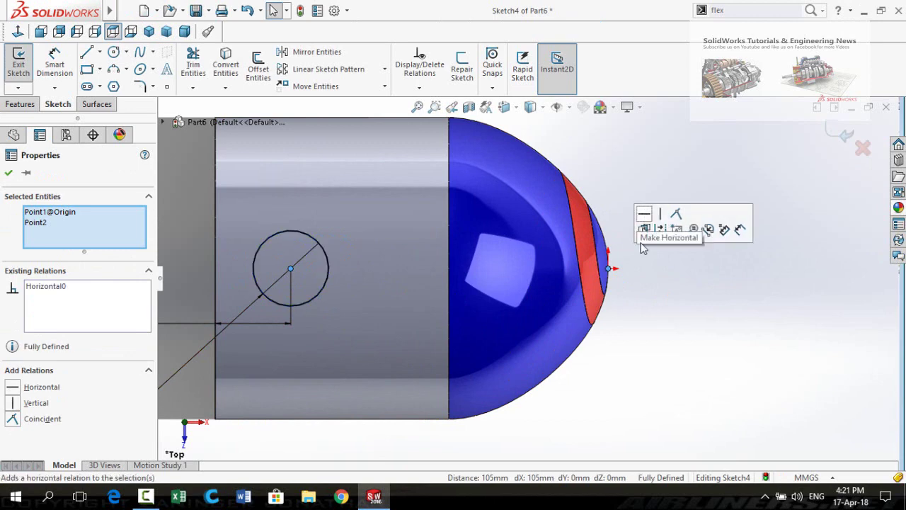
click(651, 357)
Cut-extrude the circle 74 mm blind from the sketch plane through one side of the hub's wall
key(f)
middle_drag(173, 311, 219, 277)
click(20, 104)
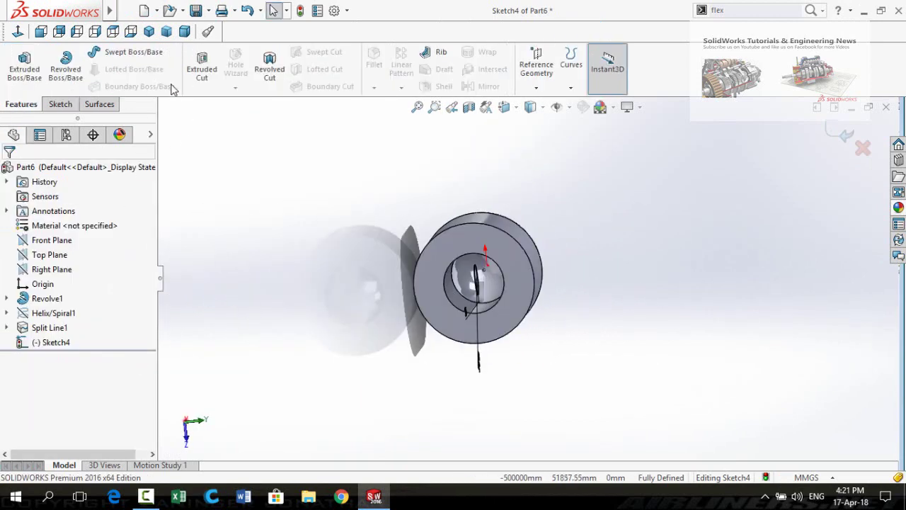
click(202, 67)
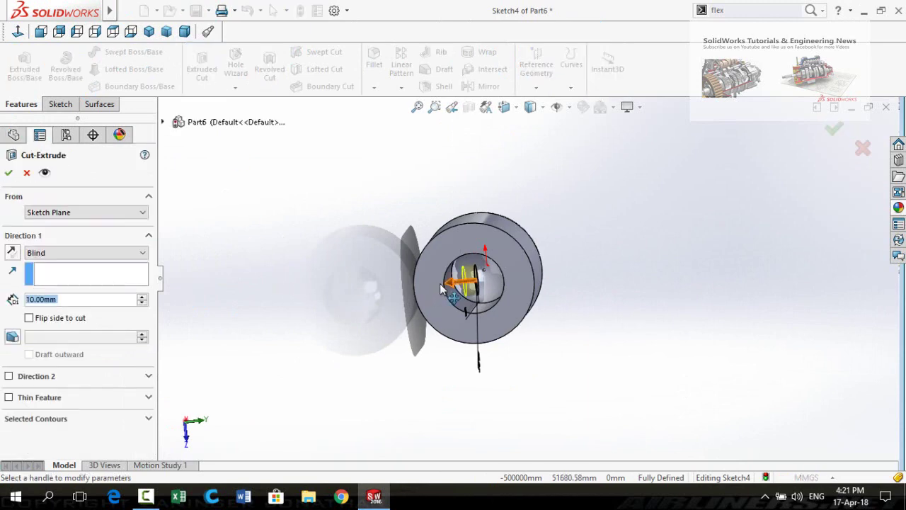
drag(440, 288, 373, 290)
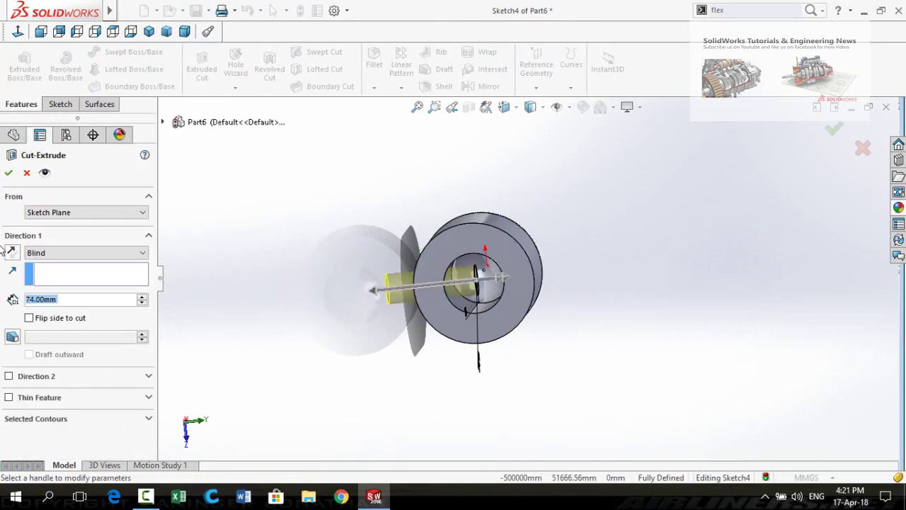
click(9, 174)
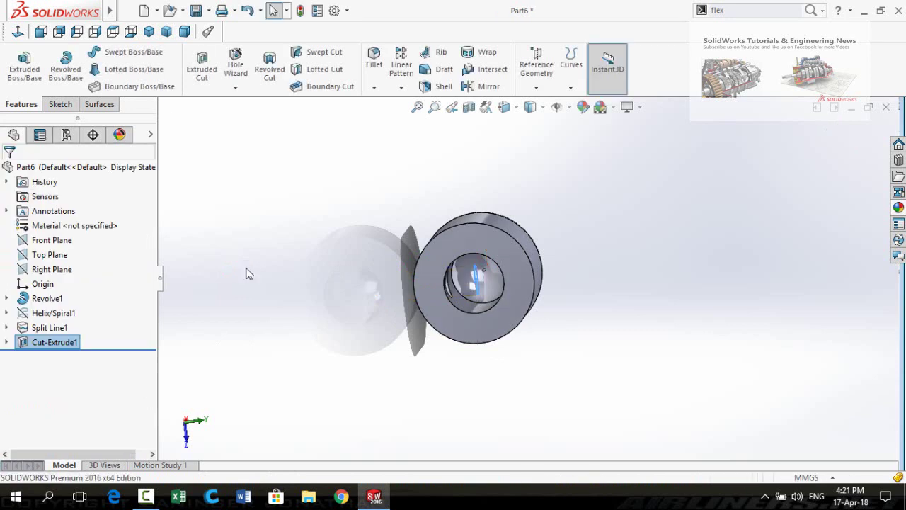
Circular-pattern the hole cut around the hub's circular rear edge with 3 equally spaced instances over 360 degrees
click(400, 90)
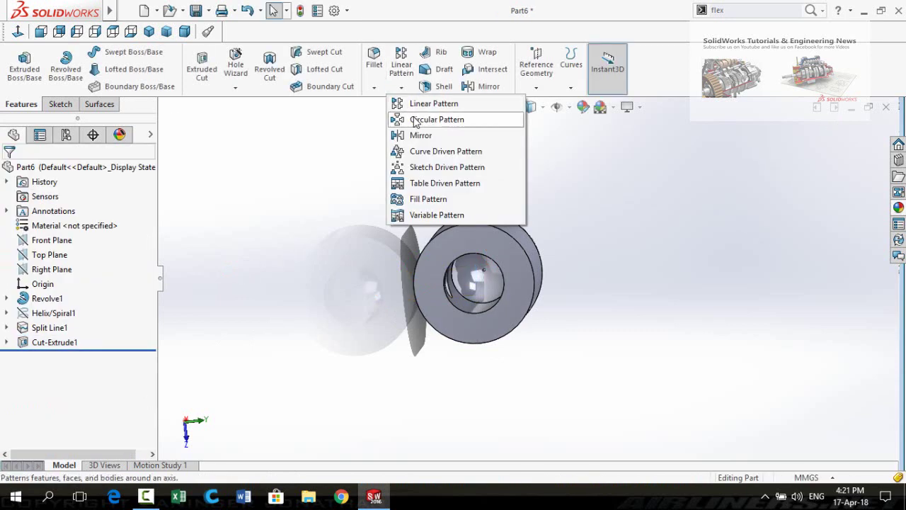
click(425, 120)
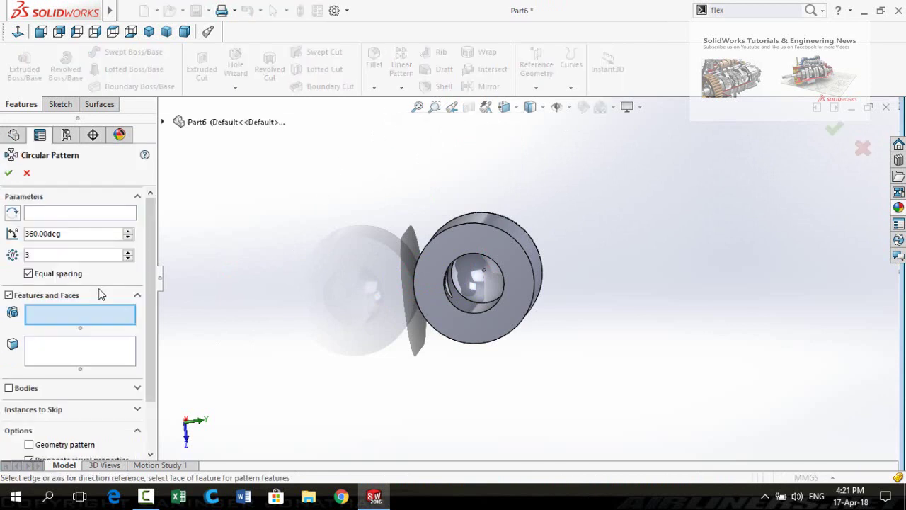
click(51, 216)
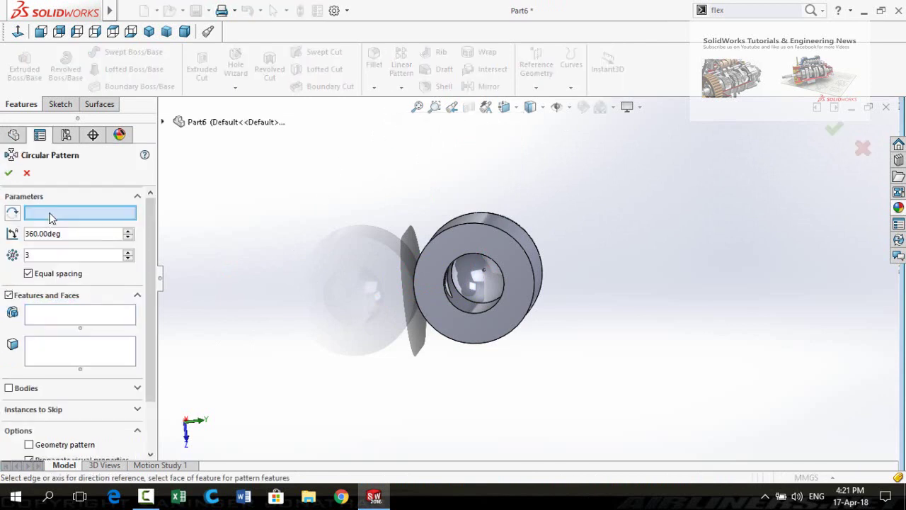
click(437, 337)
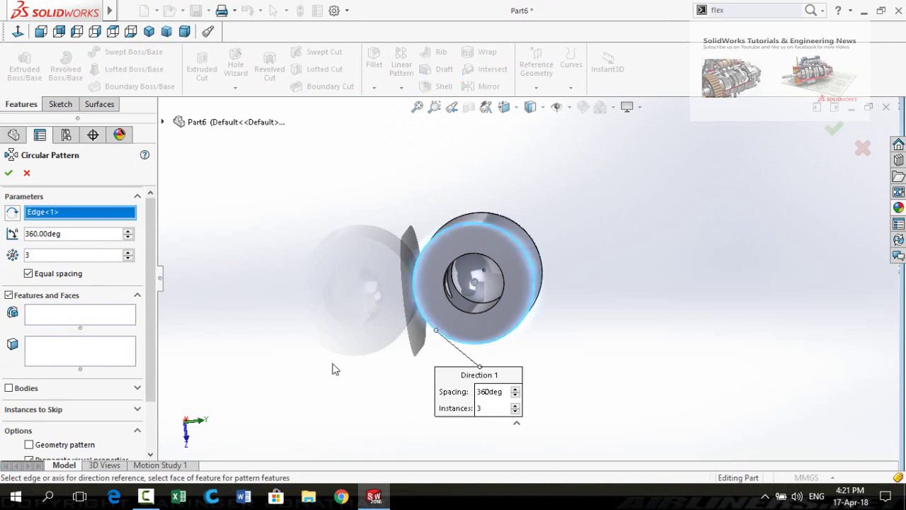
click(48, 317)
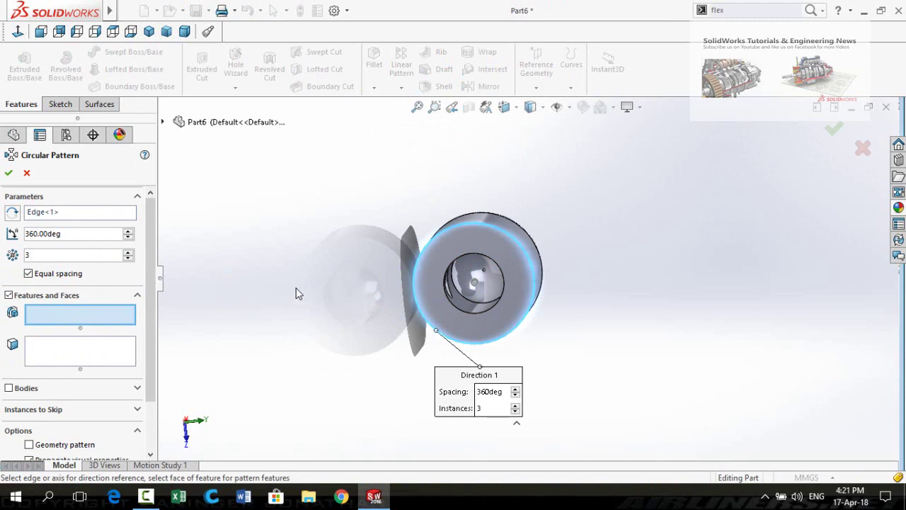
middle_drag(296, 295, 470, 93)
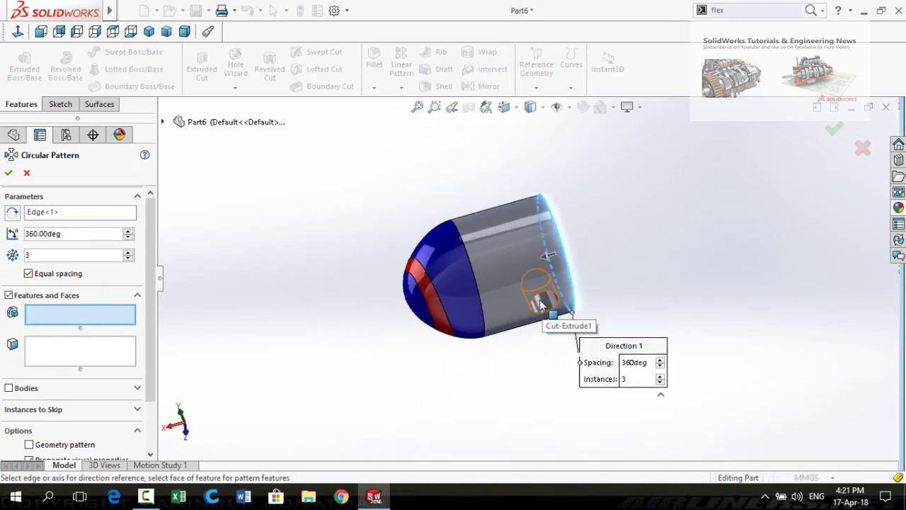
click(543, 304)
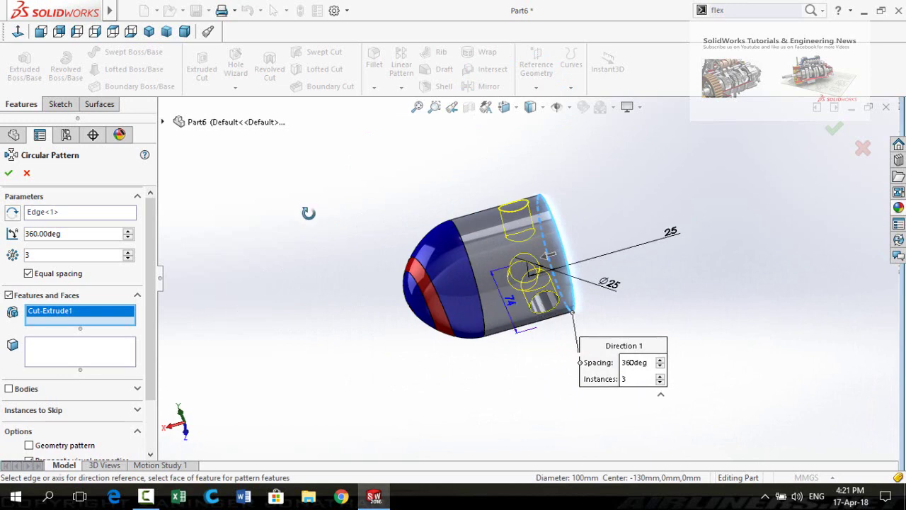
middle_drag(308, 213, 216, 284)
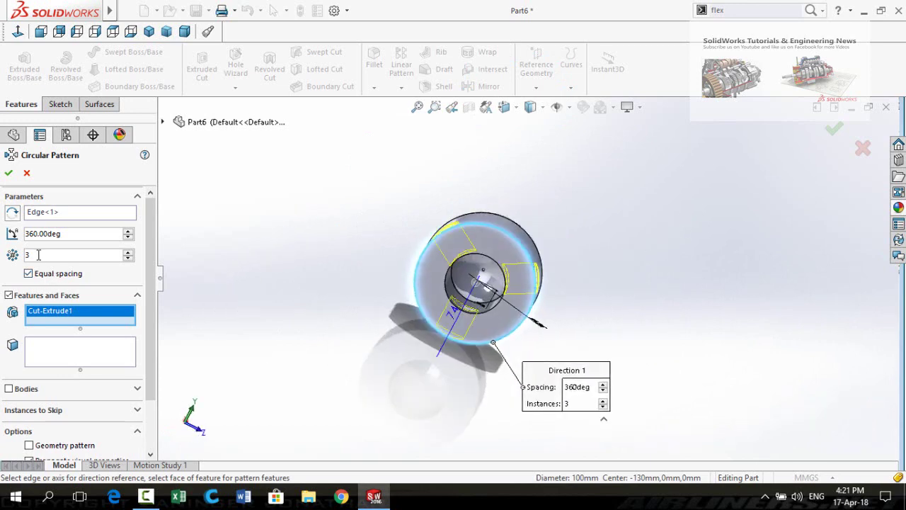
click(10, 174)
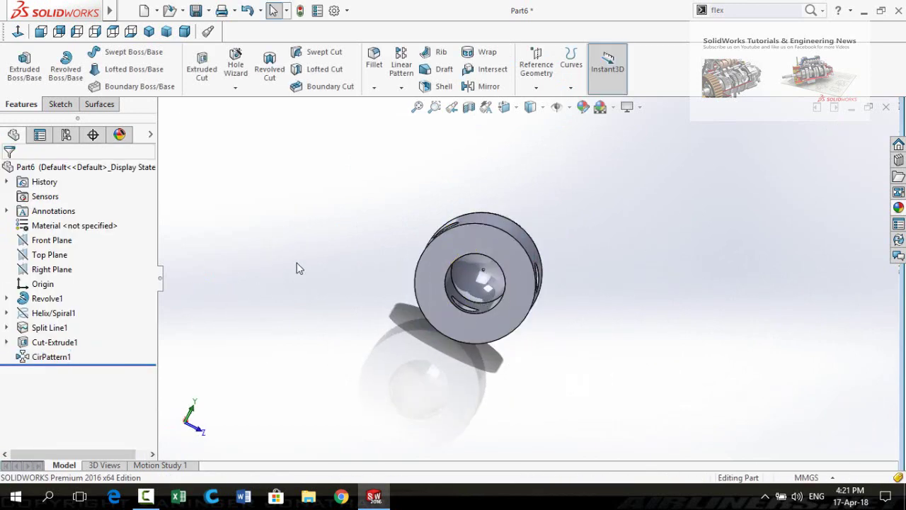
Apply a dark blue color appearance to the hub's outer cylindrical face
middle_drag(297, 265, 278, 262)
click(416, 273)
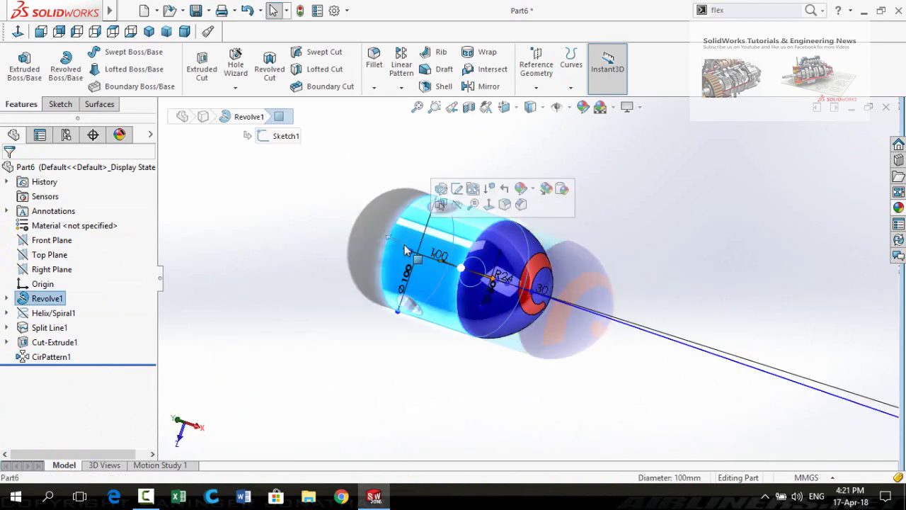
click(520, 189)
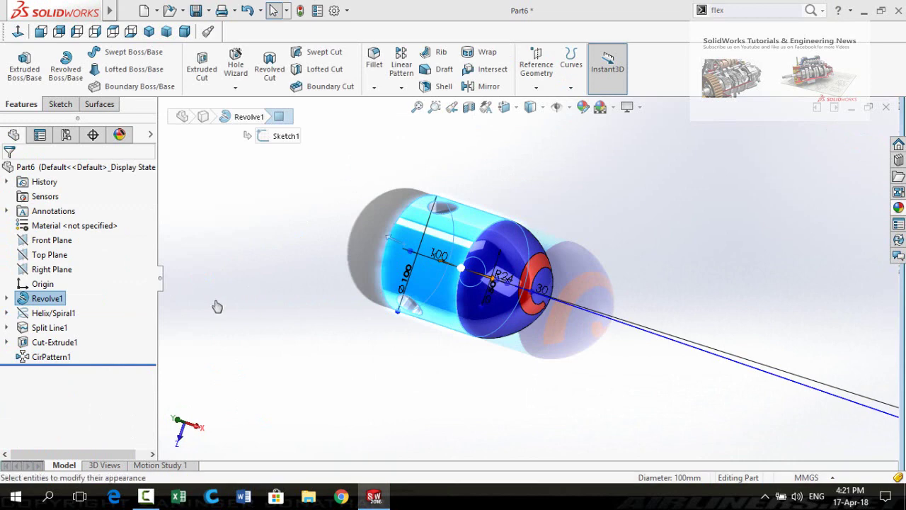
click(90, 398)
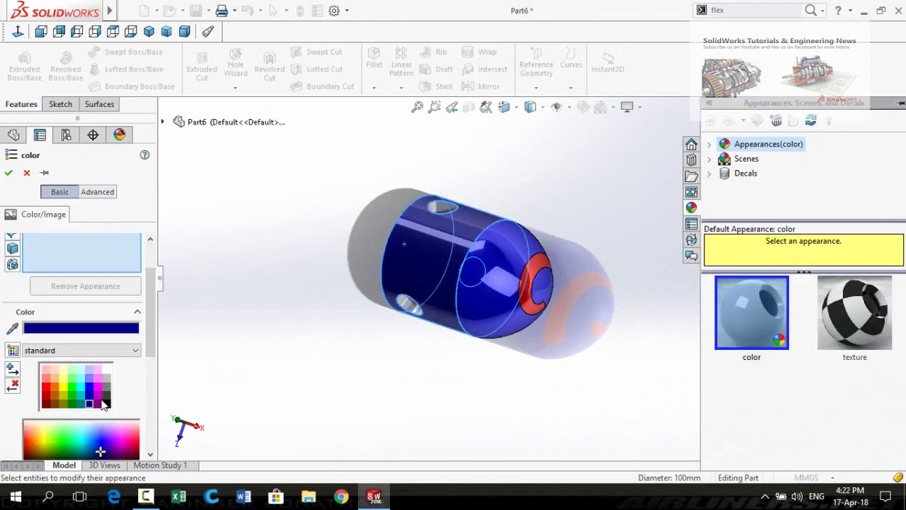
click(10, 173)
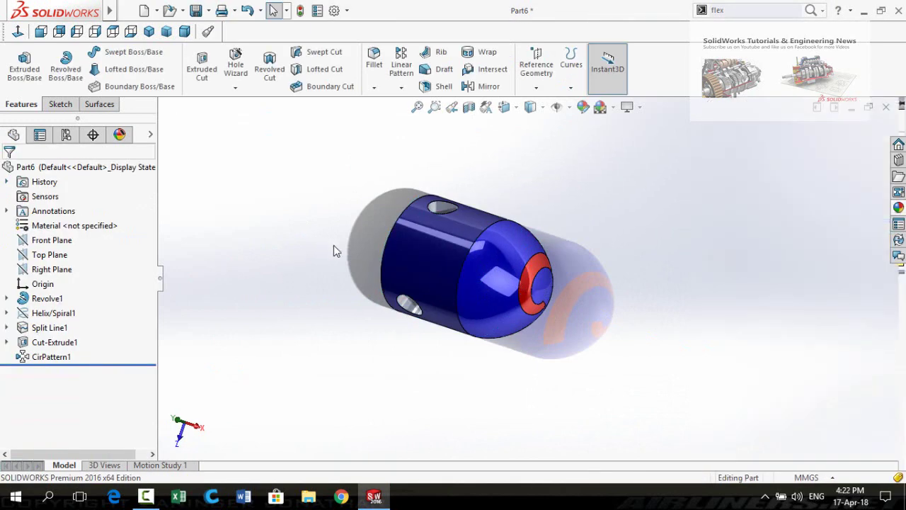
Save the part under the name Hub
middle_drag(333, 245, 295, 318)
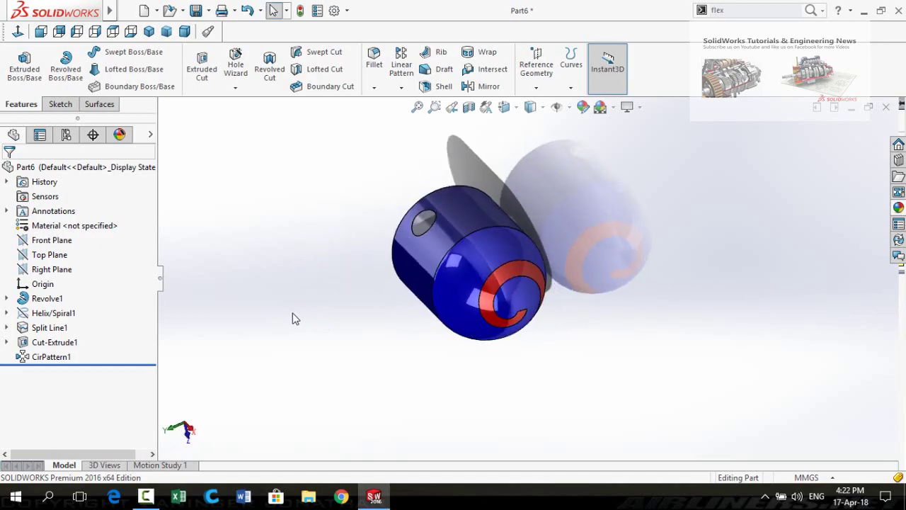
key(ctrl+s)
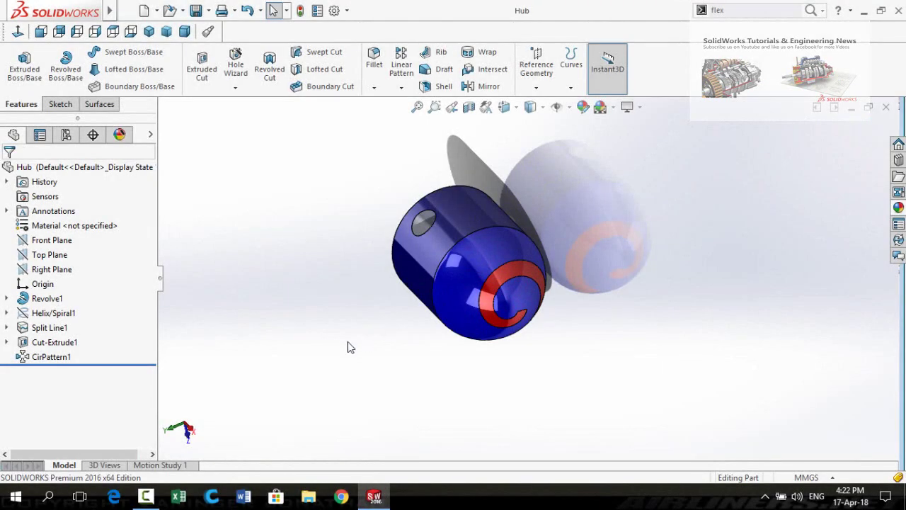
Create a new part document and start a sketch on the Front Plane
middle_drag(347, 347, 357, 320)
key(ctrl+n)
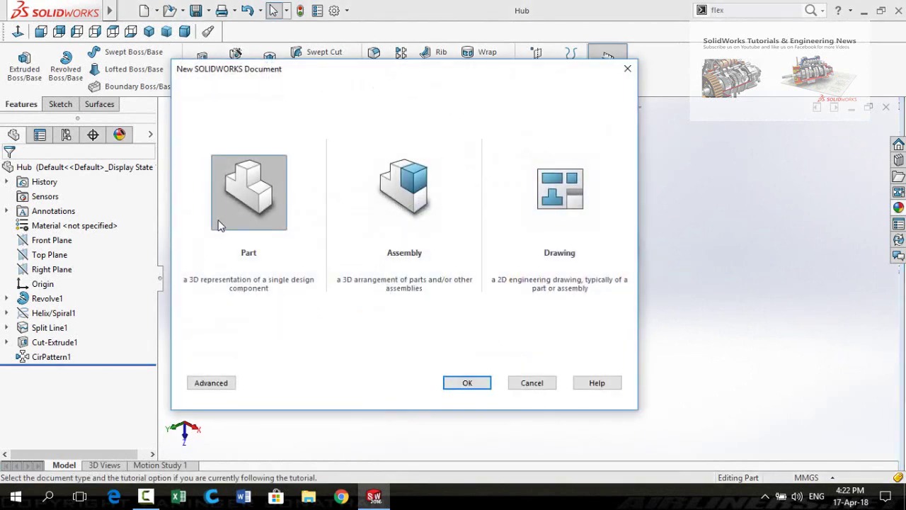
double_click(249, 204)
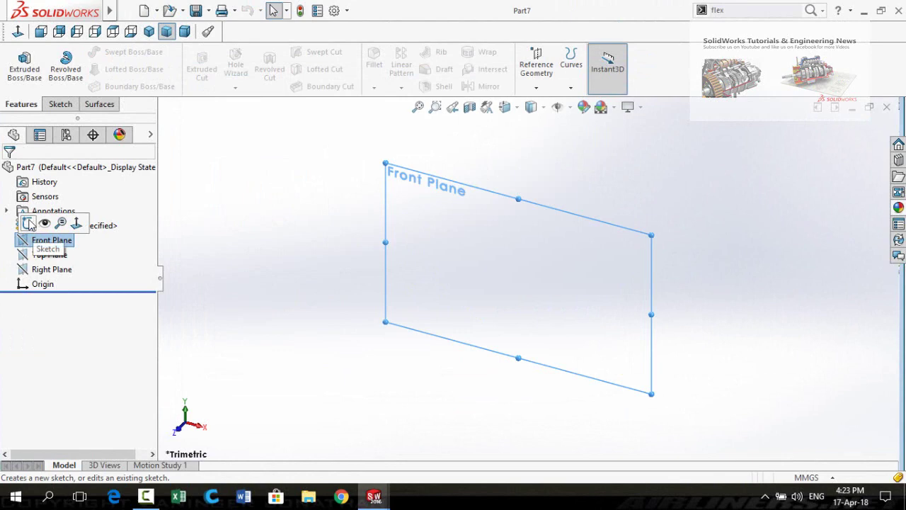
click(28, 224)
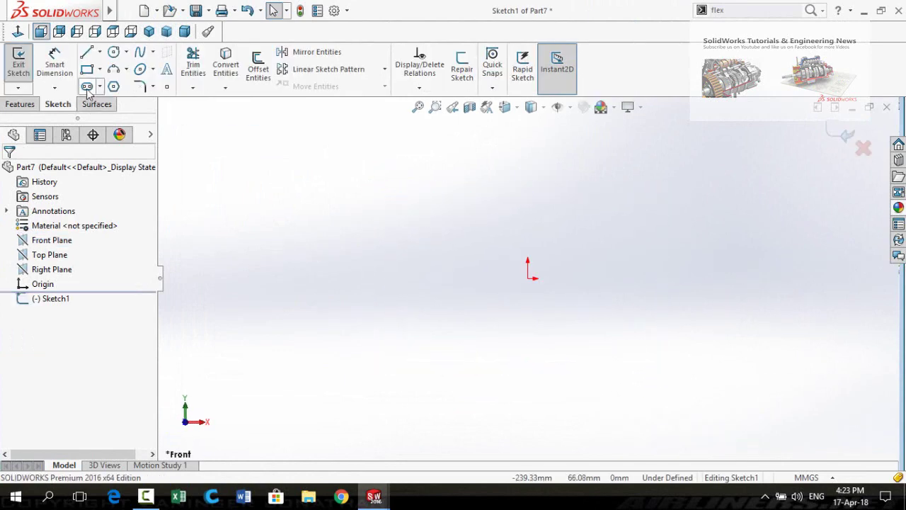
Sketch a horizontal straight slot starting at the origin, about 68 mm between arc centers and about 32 mm wide
click(86, 86)
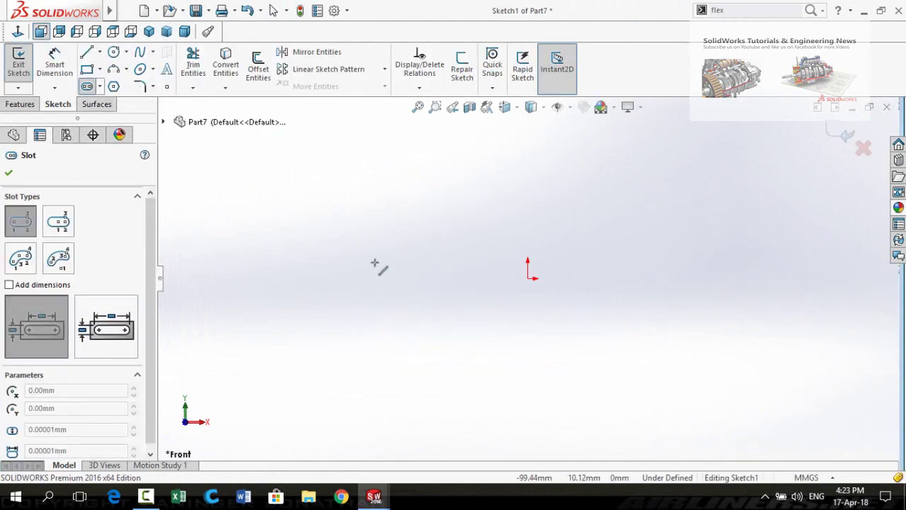
click(527, 278)
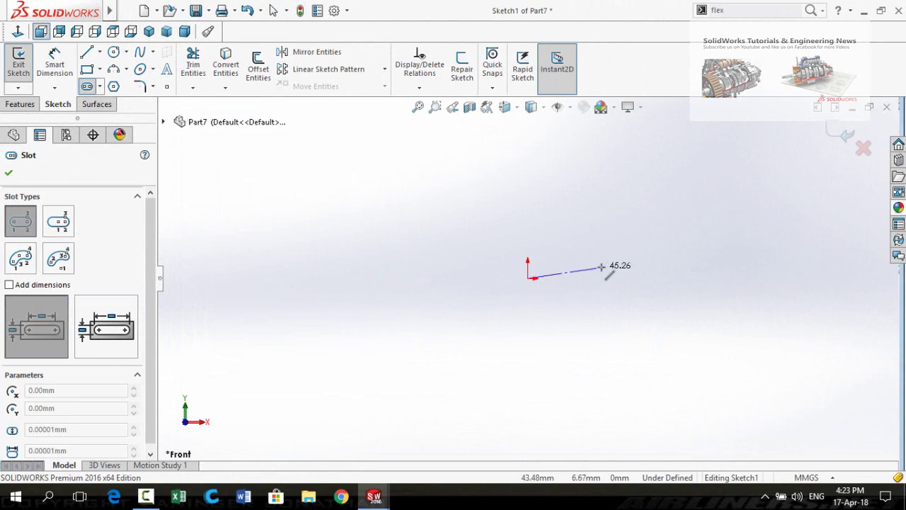
click(634, 278)
click(652, 305)
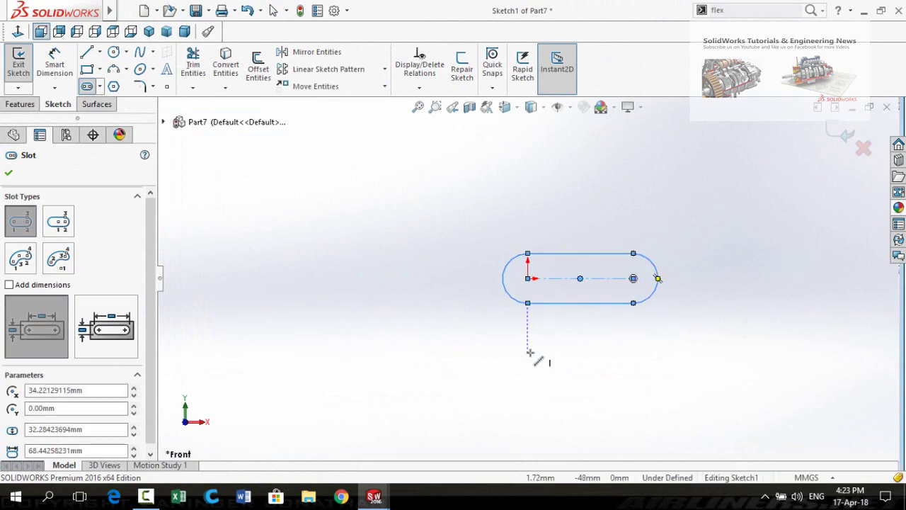
scroll(547, 354, up, 3)
Dimension the slot's width as 30 mm
right_drag(590, 354, 586, 293)
scroll(575, 285, down, 3)
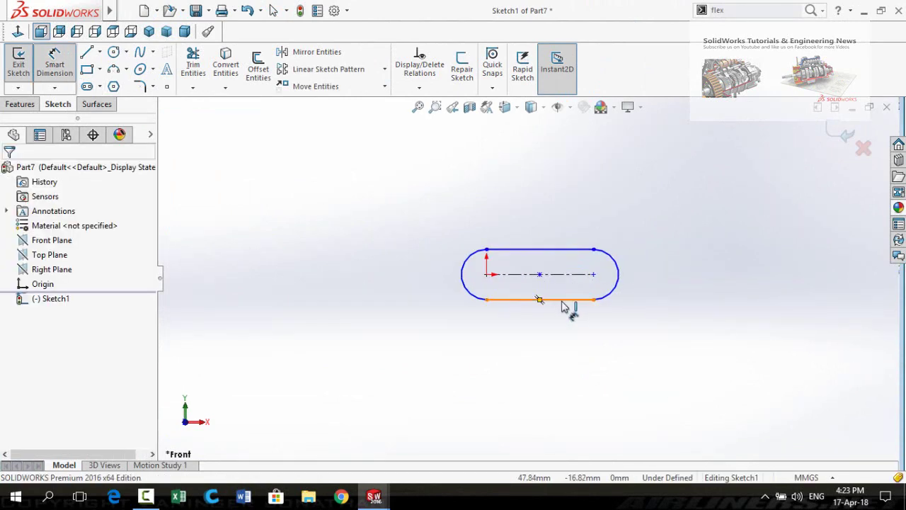
click(565, 300)
click(394, 391)
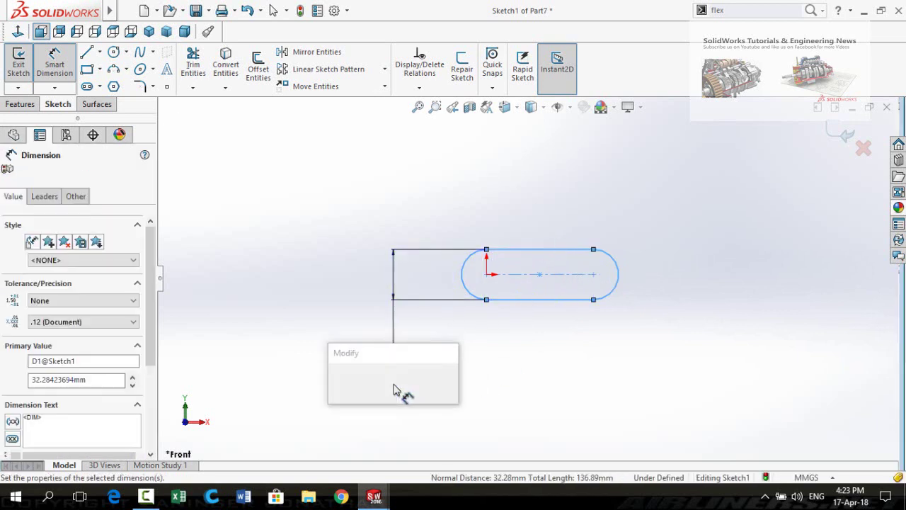
text(30)
key(Return)
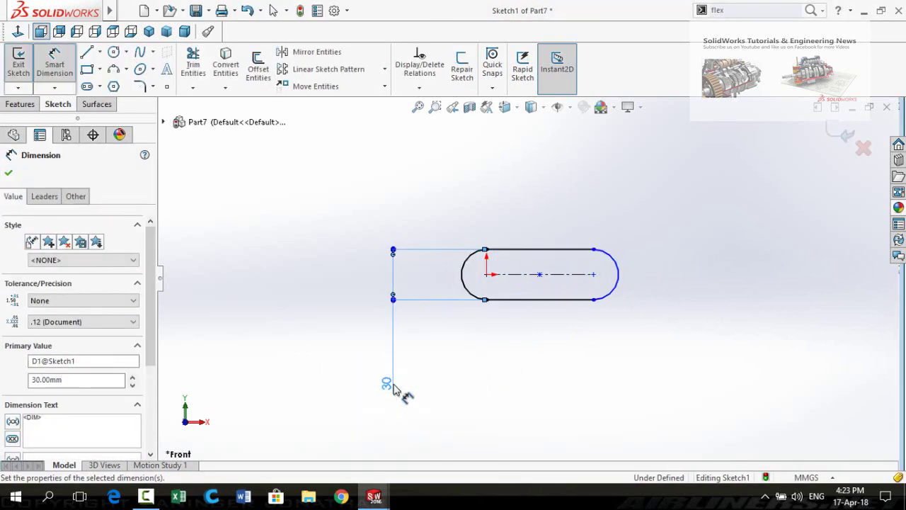
Dimension the slot's center-to-center length as 100 mm and close the sketch
click(516, 281)
click(523, 351)
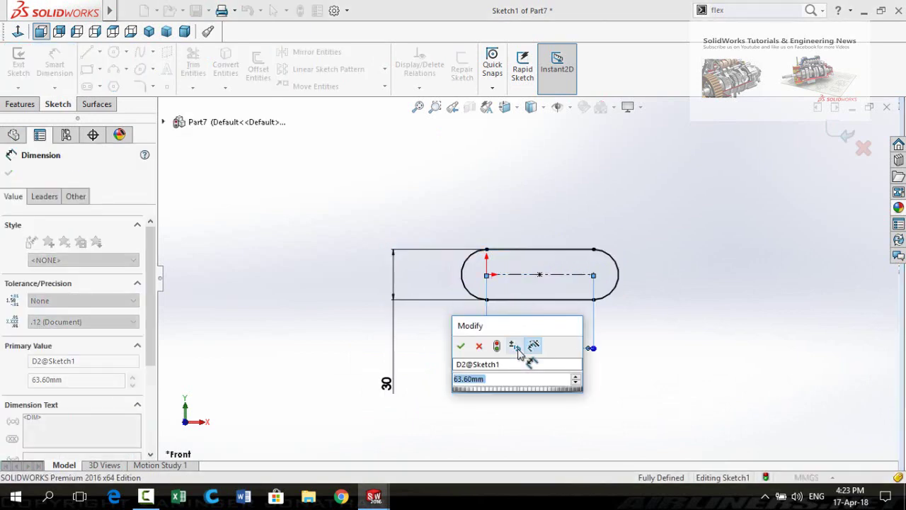
text(100)
key(Return)
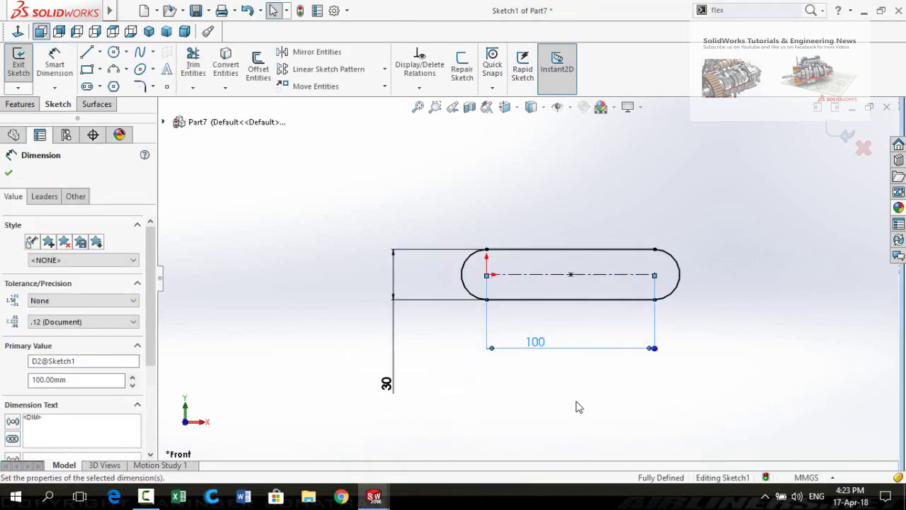
click(7, 174)
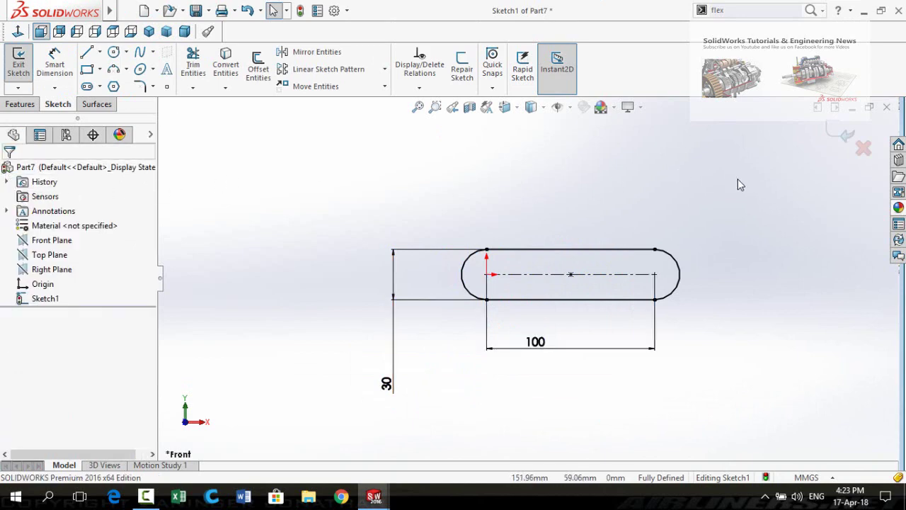
click(841, 136)
Create a reference plane offset 350 mm from the Front Plane
scroll(545, 275, up, 2)
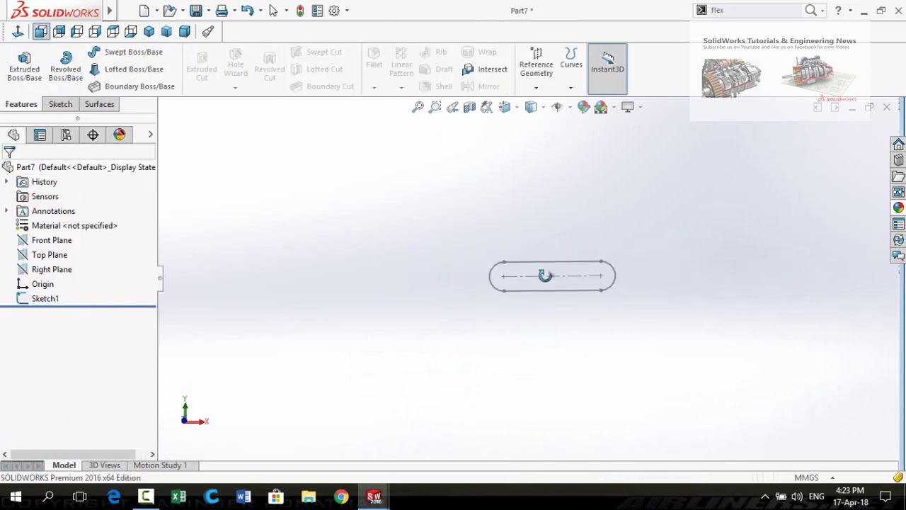
mouse_move(545, 274)
middle_down()
mouse_move(496, 186)
mouse_move(491, 240)
middle_up()
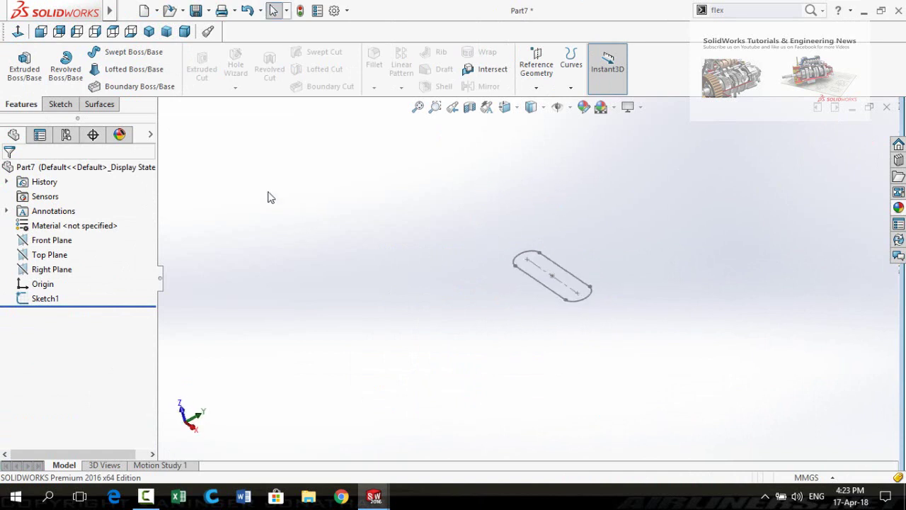
click(533, 75)
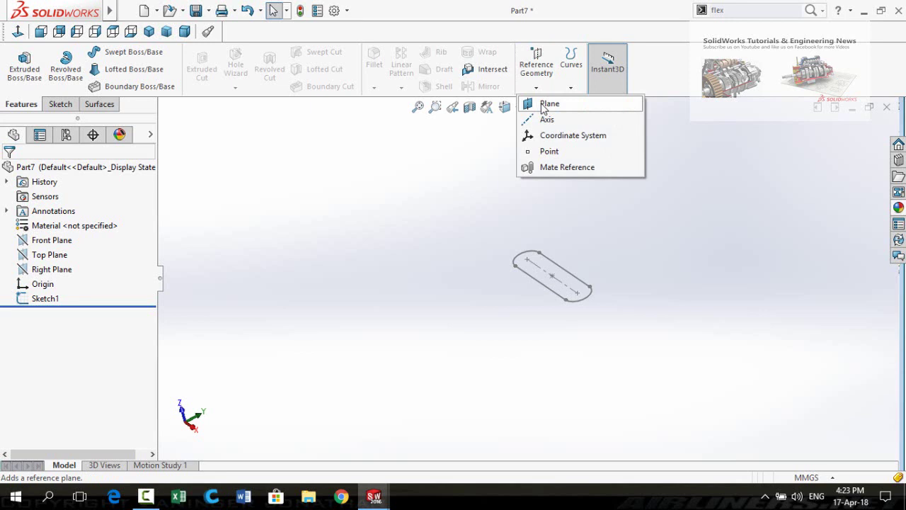
click(547, 104)
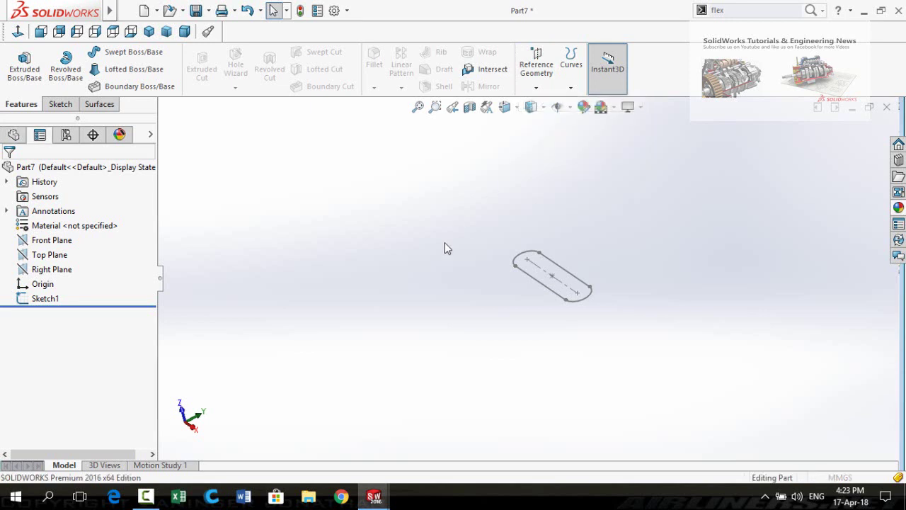
click(163, 122)
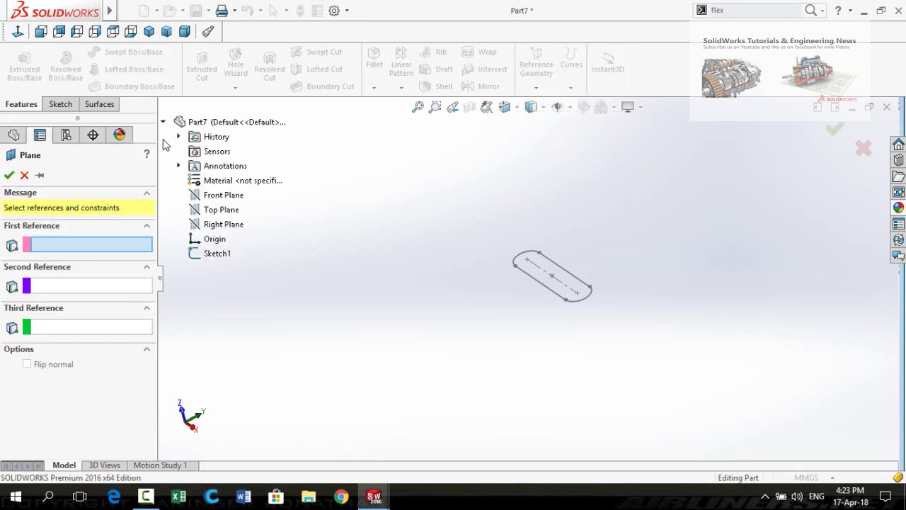
click(208, 200)
middle_drag(328, 314, 389, 256)
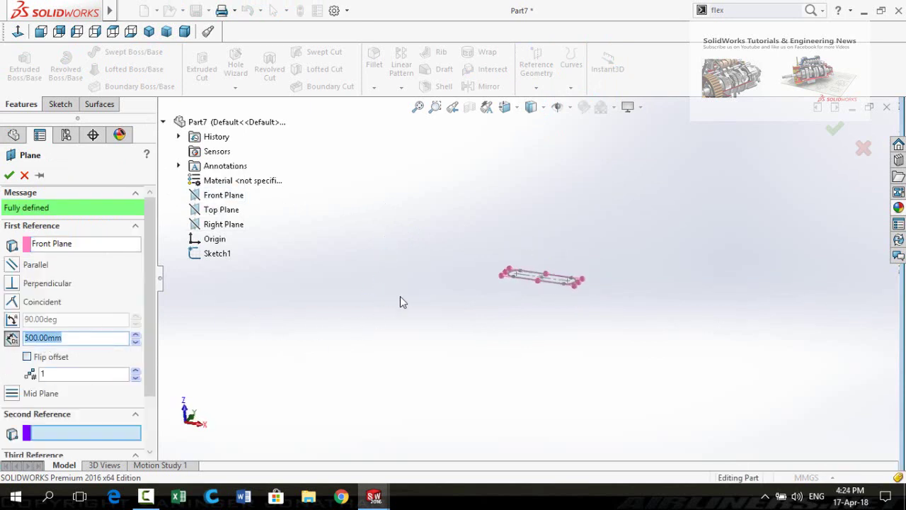
mouse_move(399, 296)
middle_down()
mouse_move(471, 255)
mouse_move(509, 302)
mouse_move(545, 314)
middle_up()
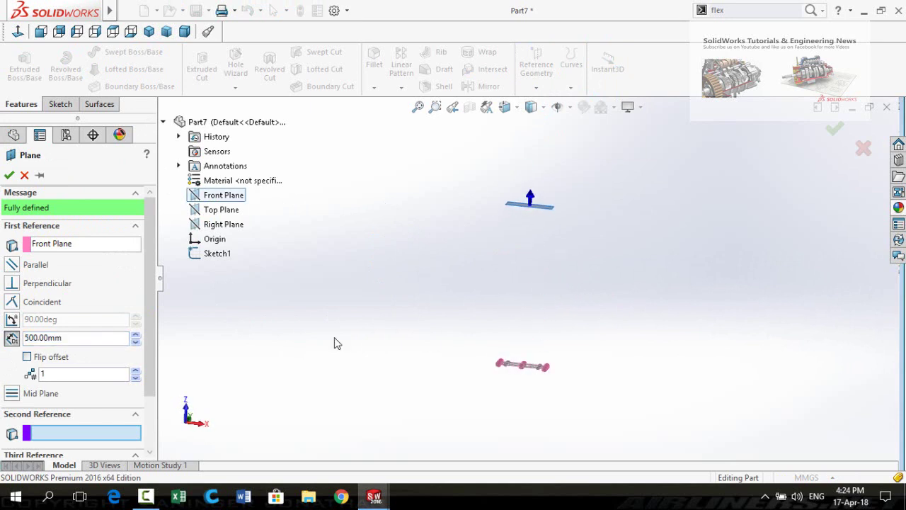
double_click(88, 339)
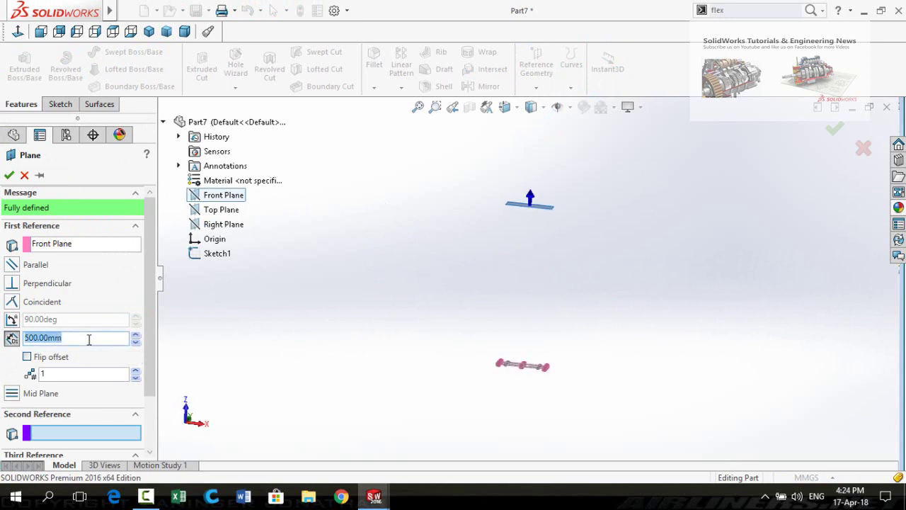
key(Return)
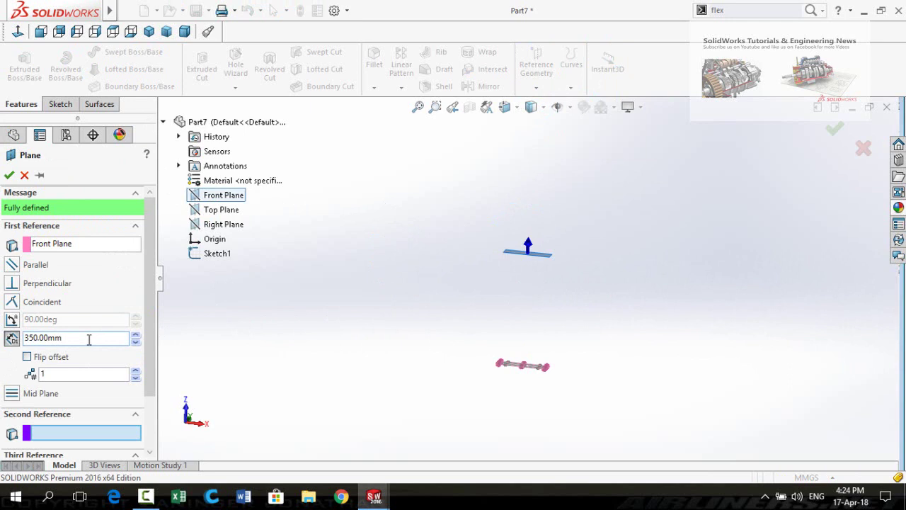
click(9, 175)
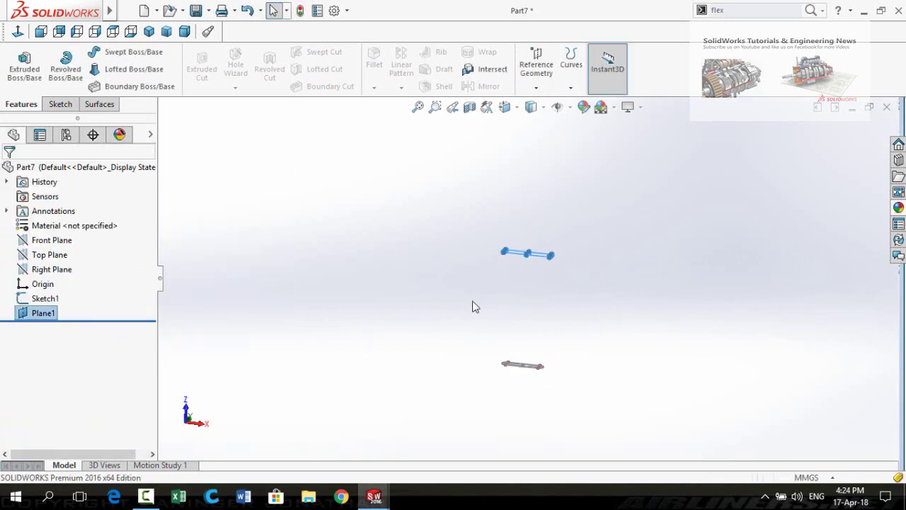
Start a sketch on the offset plane and orient the view normal to it
mouse_move(473, 307)
middle_down()
mouse_move(526, 273)
mouse_move(526, 304)
mouse_move(516, 297)
middle_up()
click(520, 297)
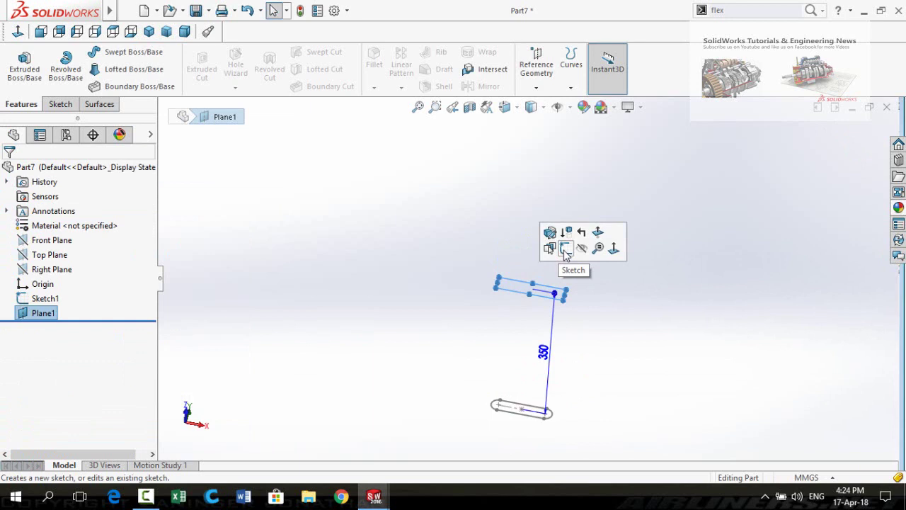
click(564, 249)
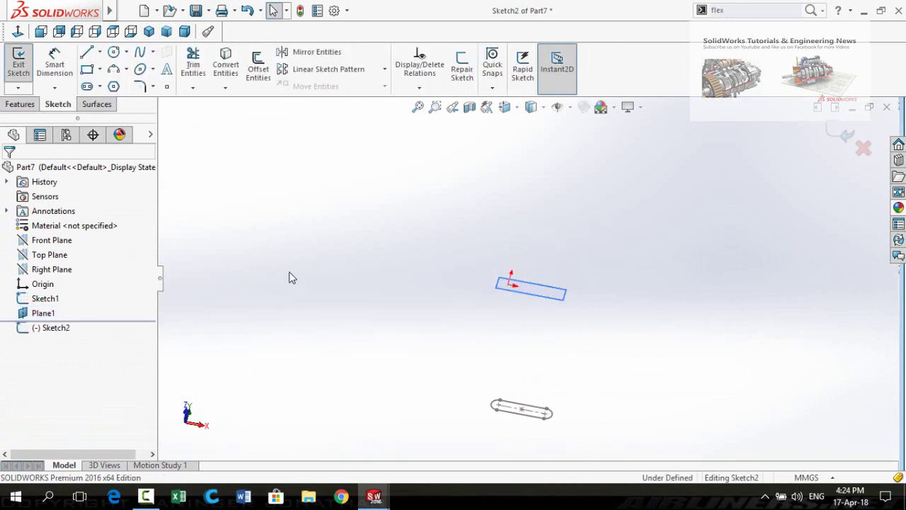
click(18, 31)
scroll(432, 248, up, 5)
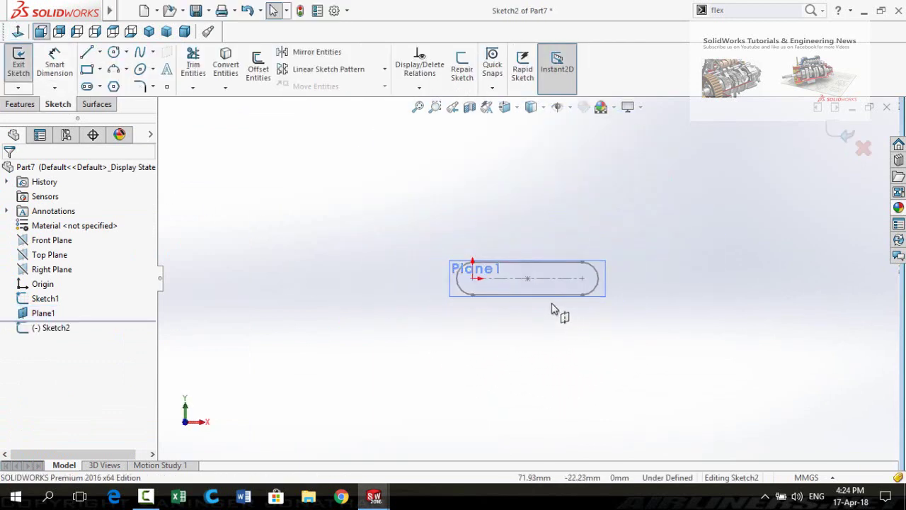
scroll(554, 305, down, 2)
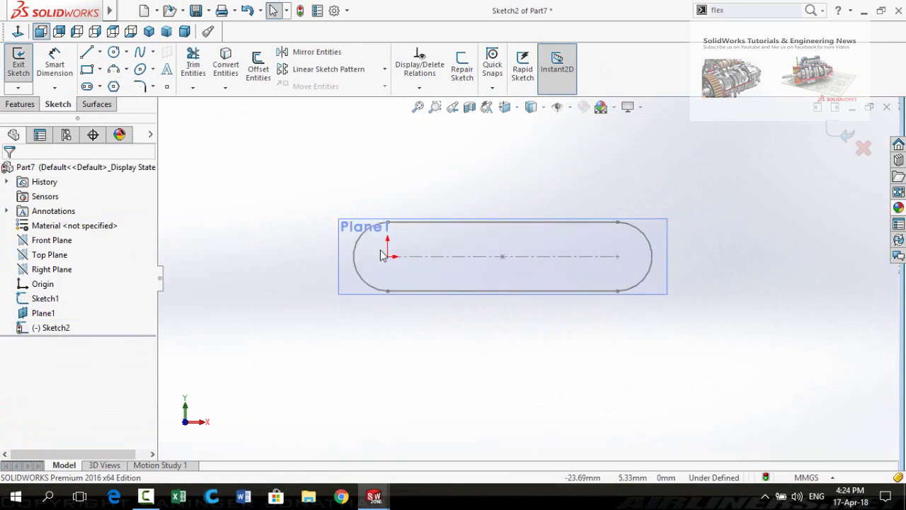
Sketch a smaller straight slot inside the first along its centerline, about 49 mm between arc centers and about 17 mm wide
click(83, 89)
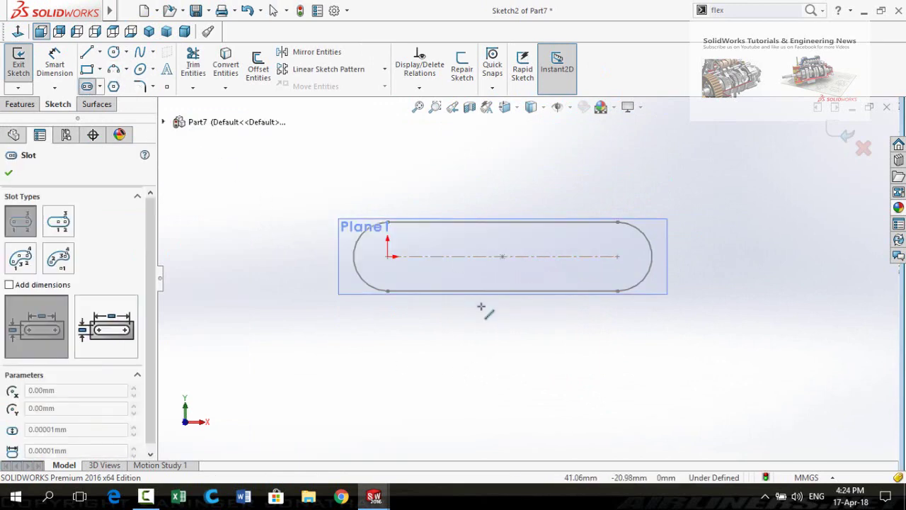
click(438, 257)
click(551, 256)
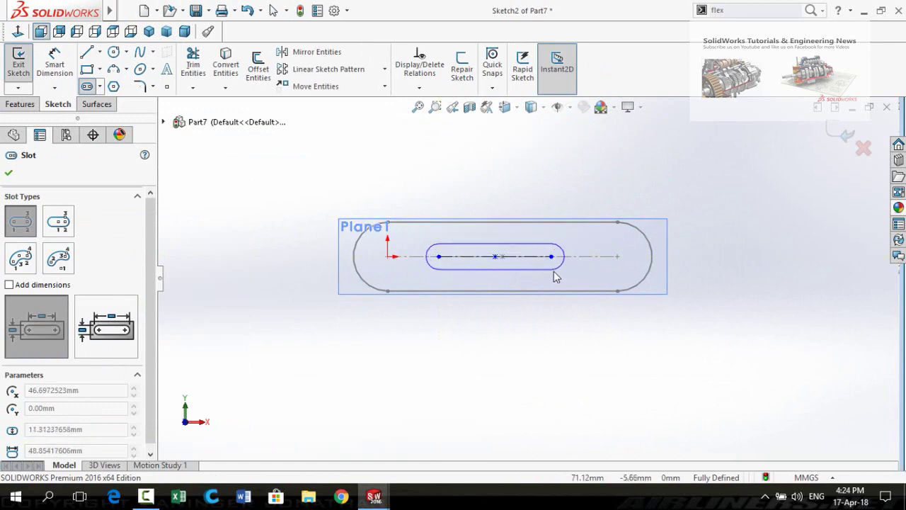
click(554, 275)
key(Escape)
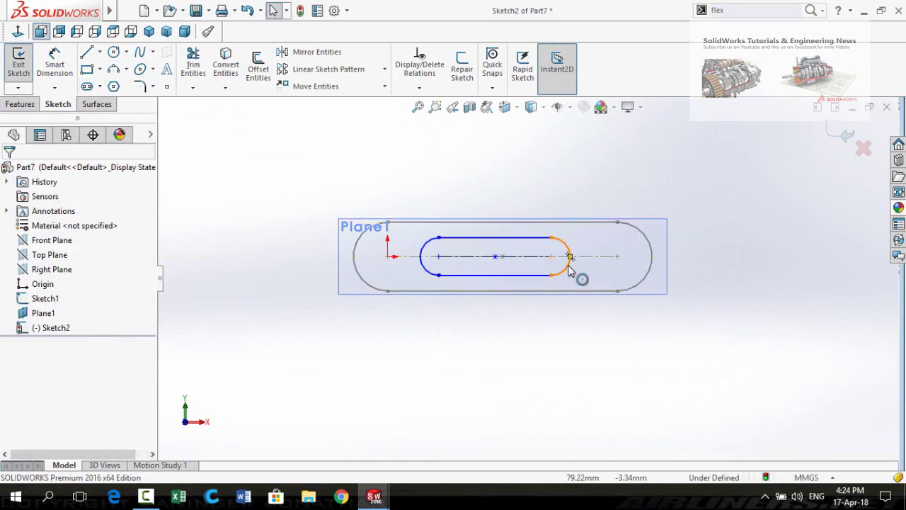
Dimension the smaller slot's width as 15 mm
right_drag(512, 377, 514, 306)
scroll(521, 297, down, 2)
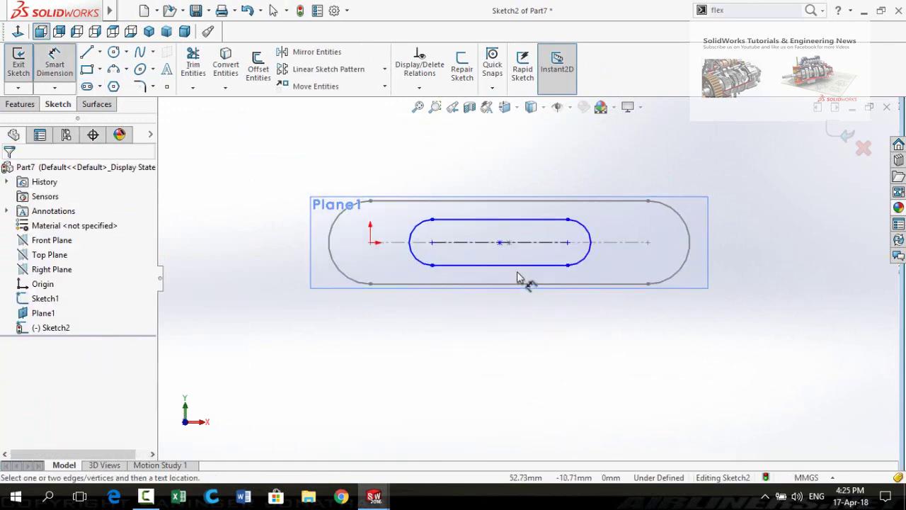
click(521, 267)
click(536, 220)
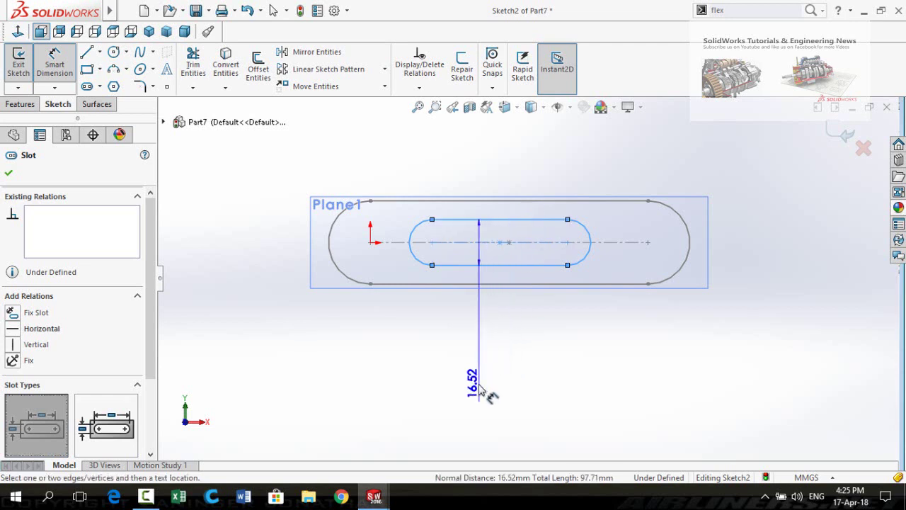
click(359, 384)
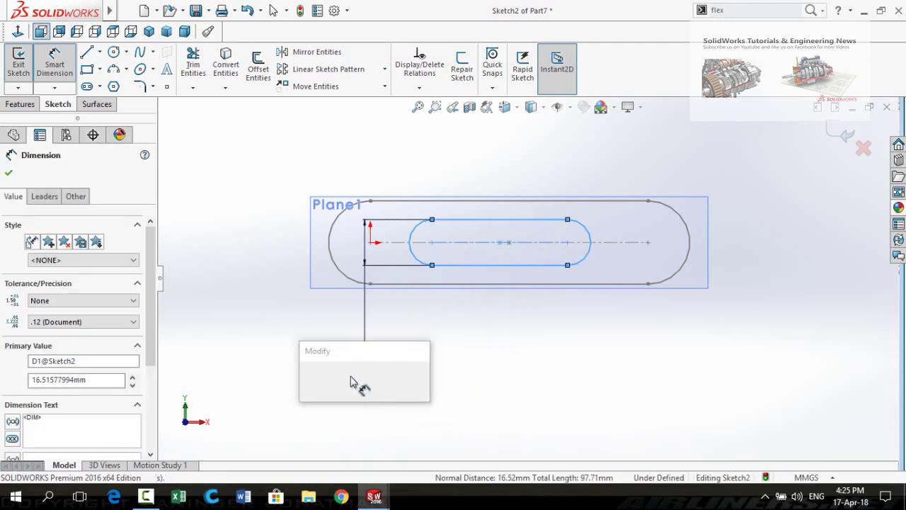
text(15)
key(Return)
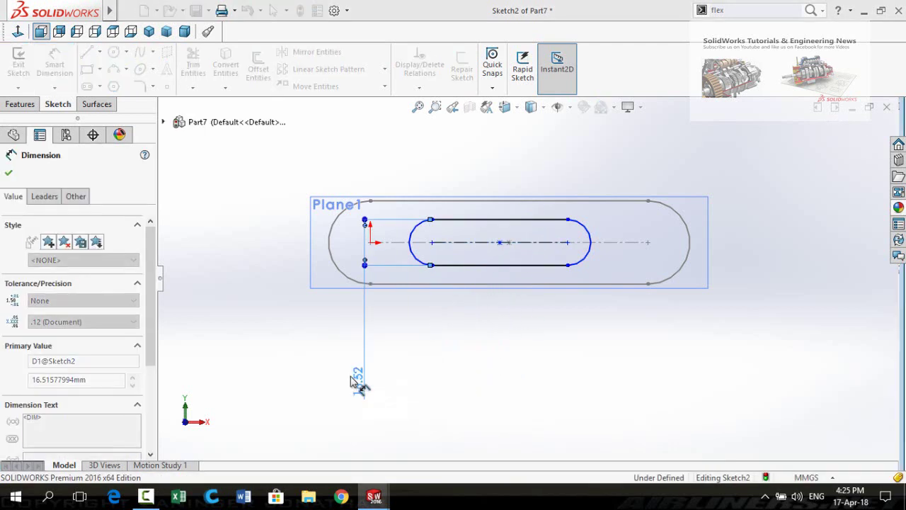
Dimension the smaller slot's center-to-center length as 50 mm
click(467, 243)
click(496, 348)
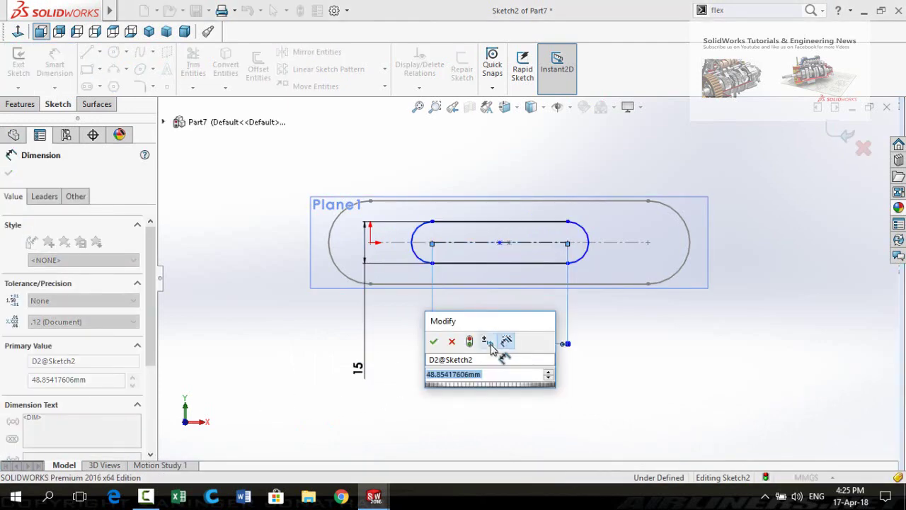
text(50)
key(Return)
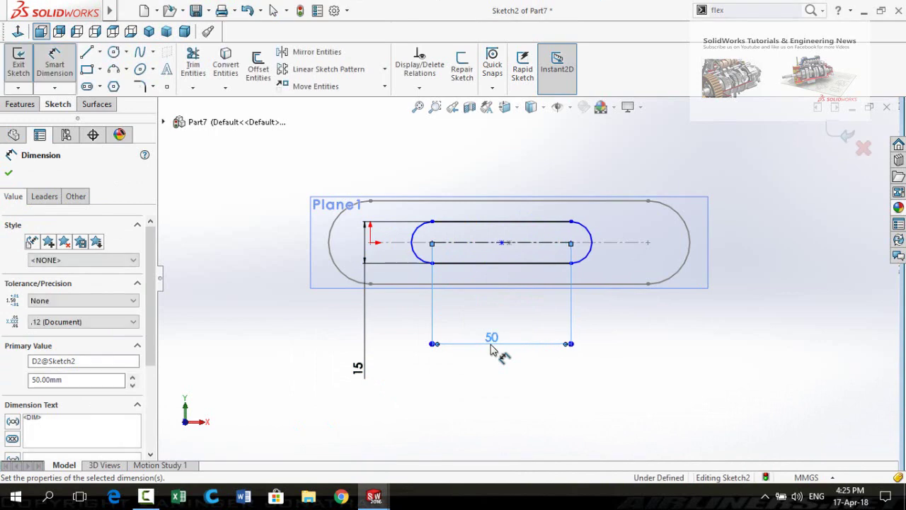
Make the smaller slot's center point coincident with the larger slot's center point
key(Escape)
scroll(511, 252, down, 2)
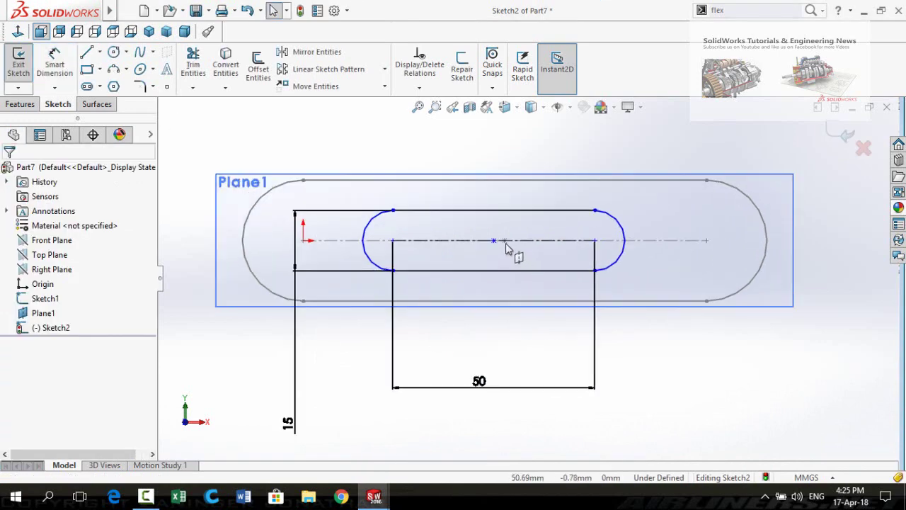
click(494, 241)
ctrl+click(504, 241)
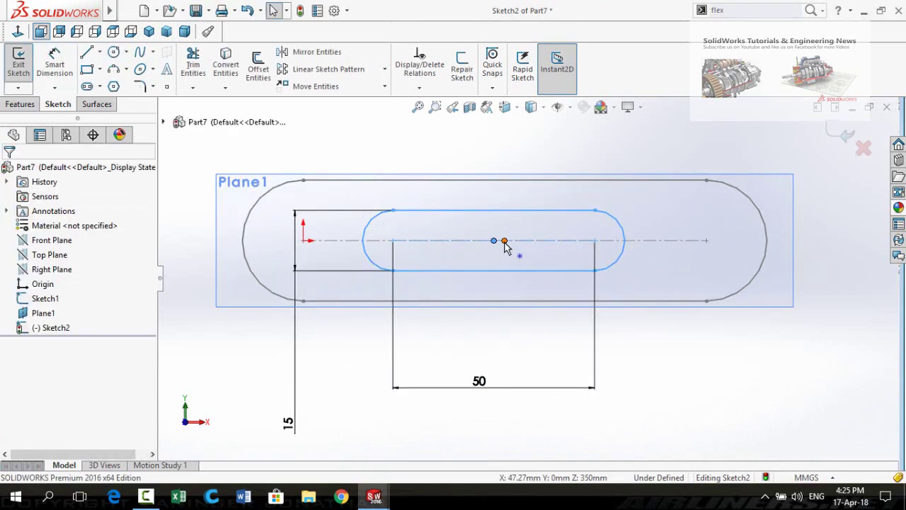
click(573, 185)
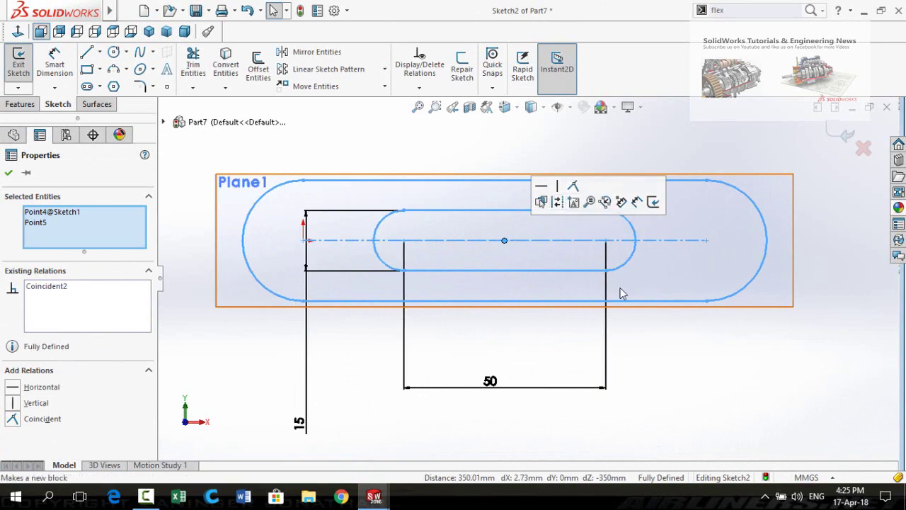
click(654, 366)
scroll(654, 366, up, 3)
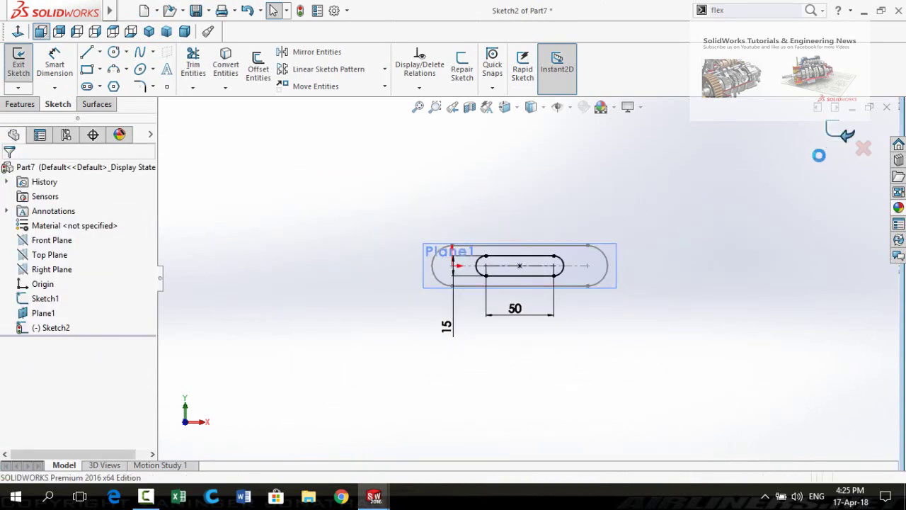
Exit the sketch and hide the offset plane
click(833, 135)
mouse_move(392, 363)
middle_down()
mouse_move(405, 255)
mouse_move(455, 196)
middle_up()
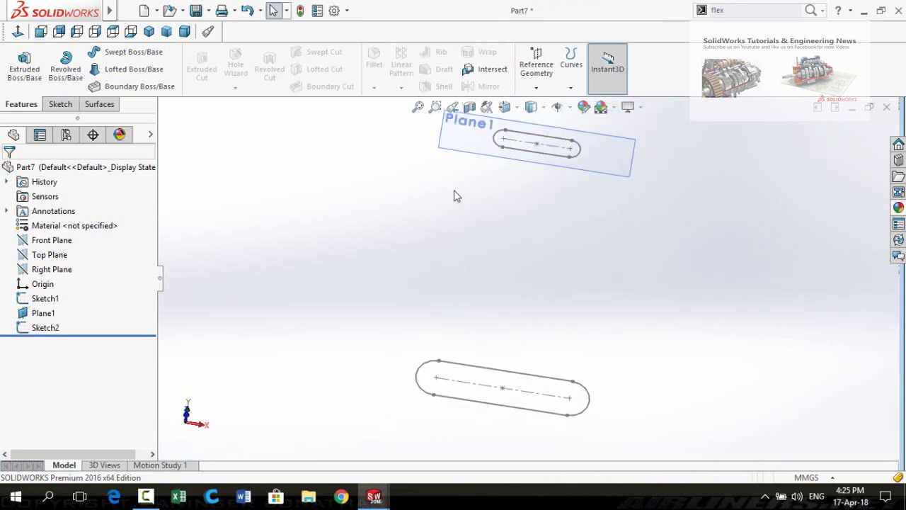
click(522, 122)
click(537, 101)
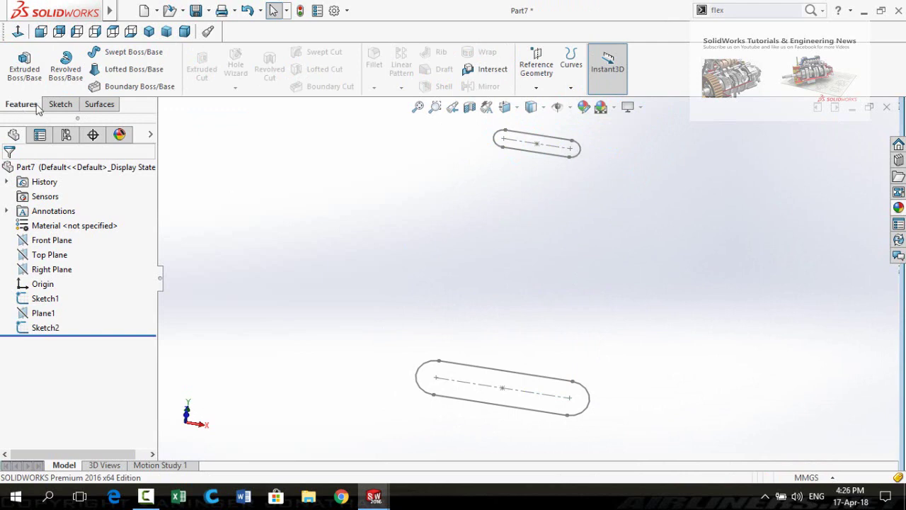
Loft a solid between the larger and the smaller slot profiles
click(111, 72)
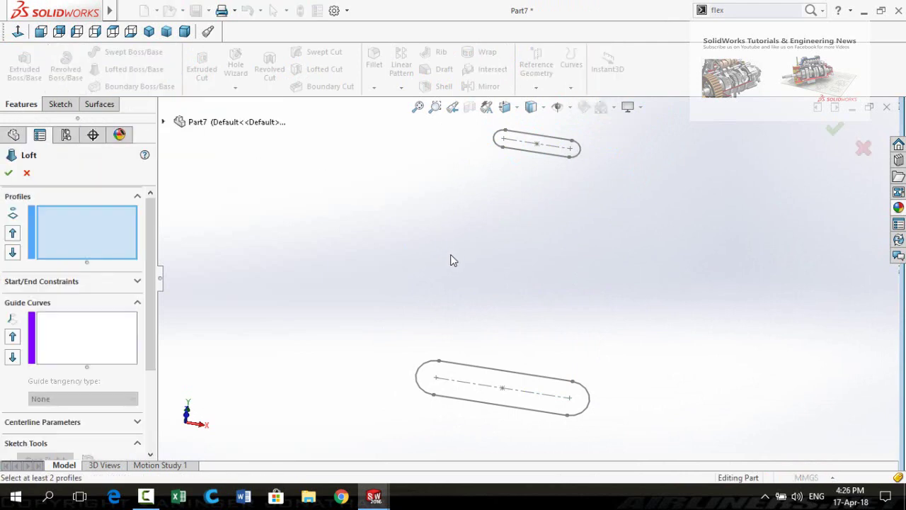
middle_drag(463, 406, 490, 382)
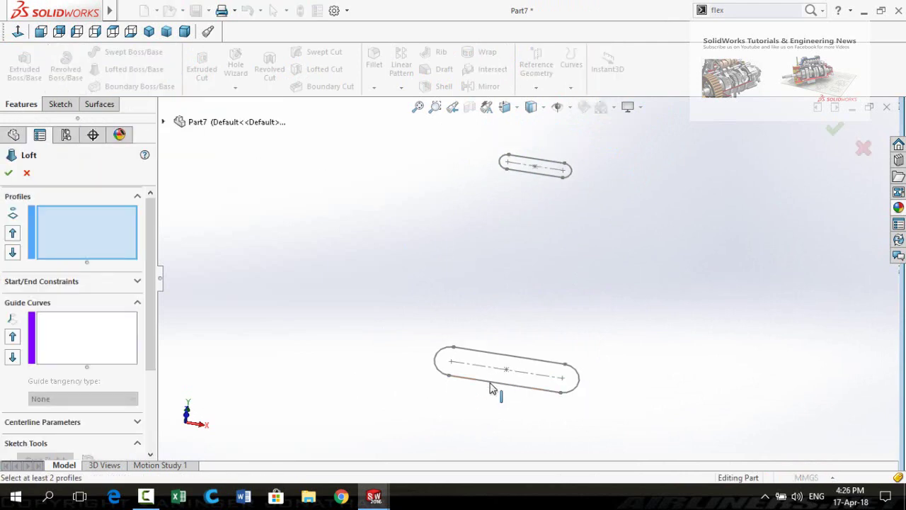
click(492, 388)
click(517, 170)
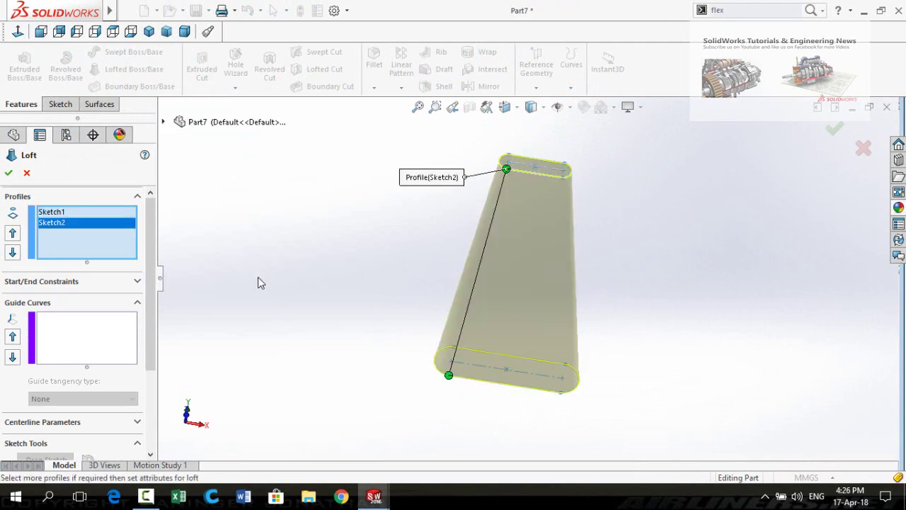
mouse_move(257, 281)
middle_down()
mouse_move(337, 297)
mouse_move(380, 210)
mouse_move(361, 199)
middle_up()
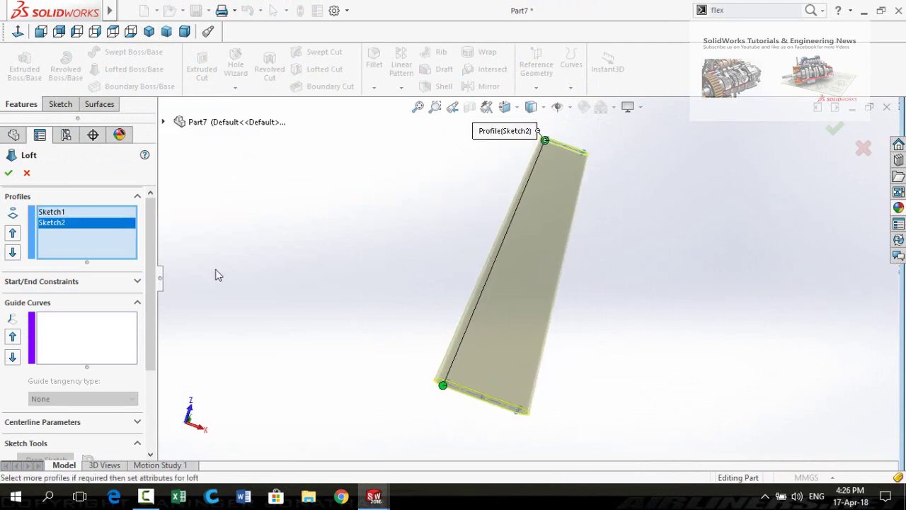
click(8, 173)
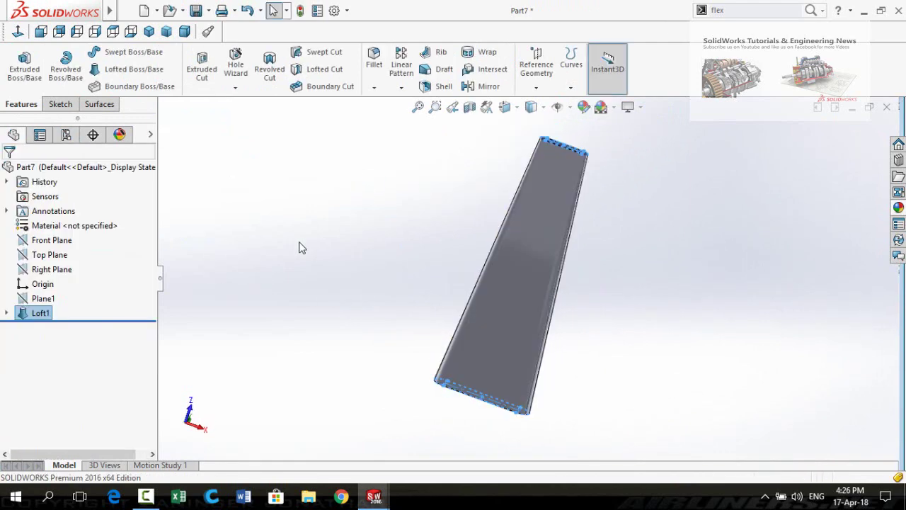
middle_drag(313, 237, 456, 195)
click(484, 205)
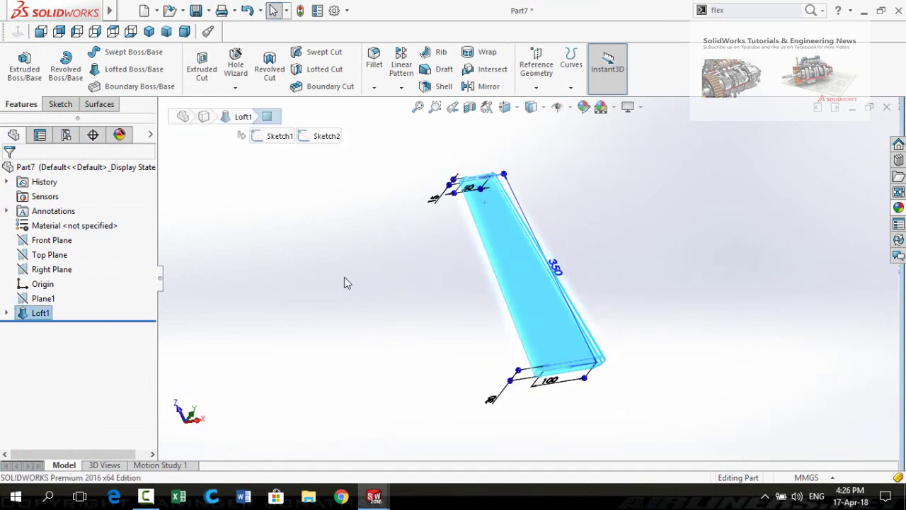
click(344, 277)
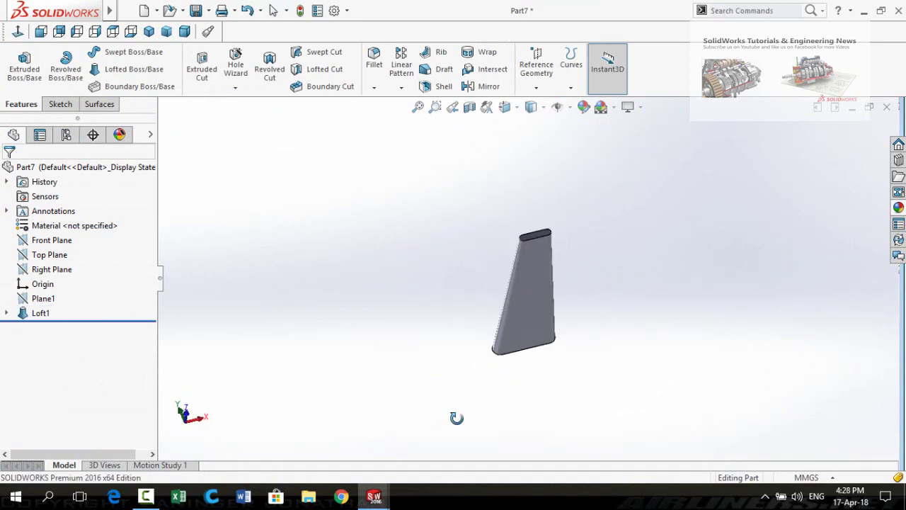
middle_drag(457, 418, 536, 274)
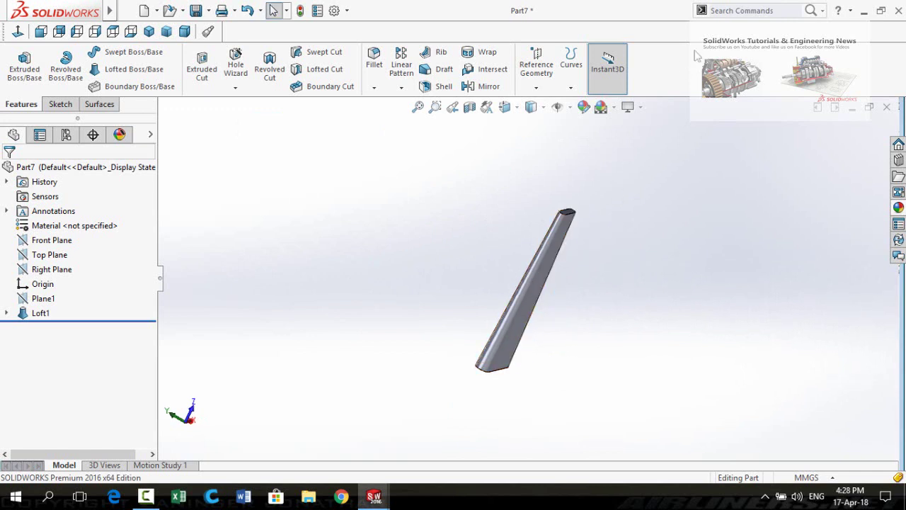
Find the Flex command by searching for "flex" and apply it to the lofted body with the Twisting option
click(723, 12)
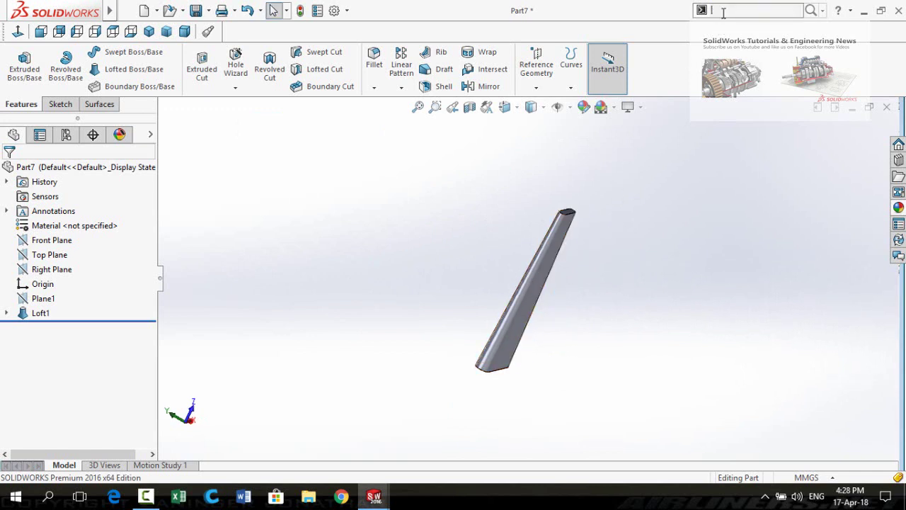
text(flex)
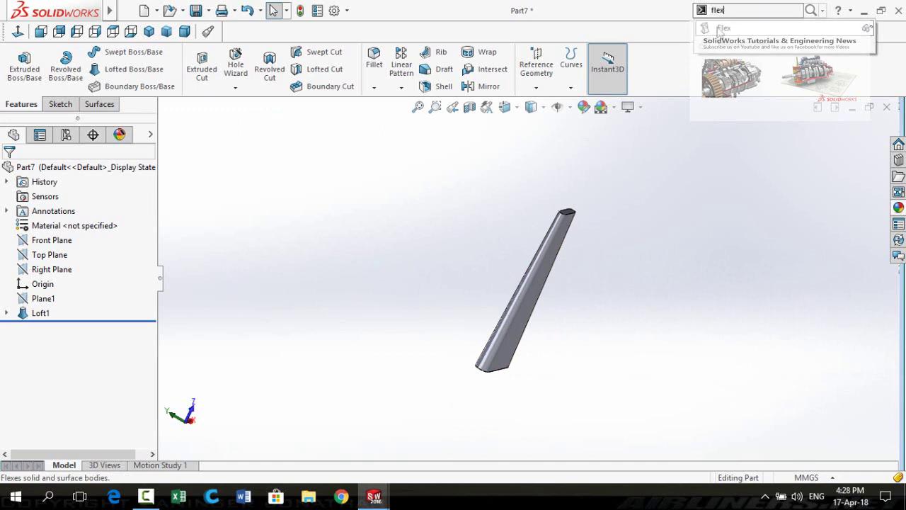
click(721, 29)
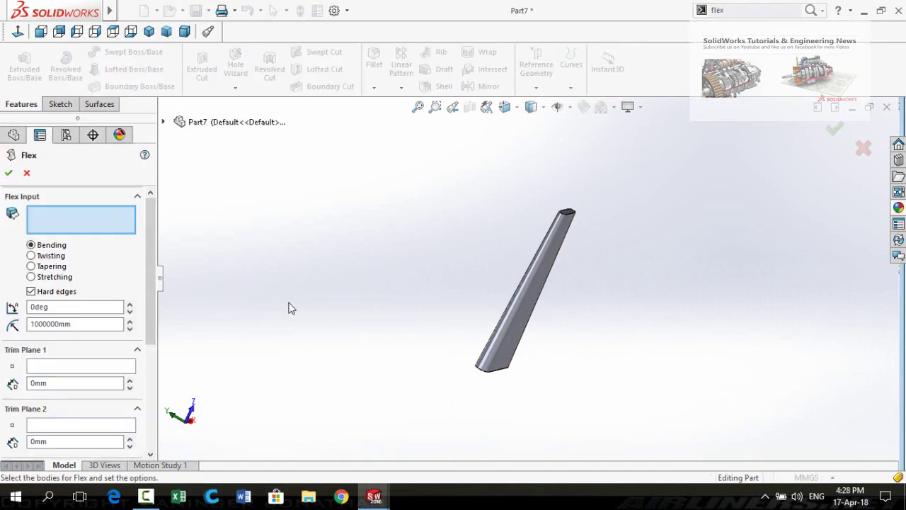
middle_drag(401, 334, 536, 370)
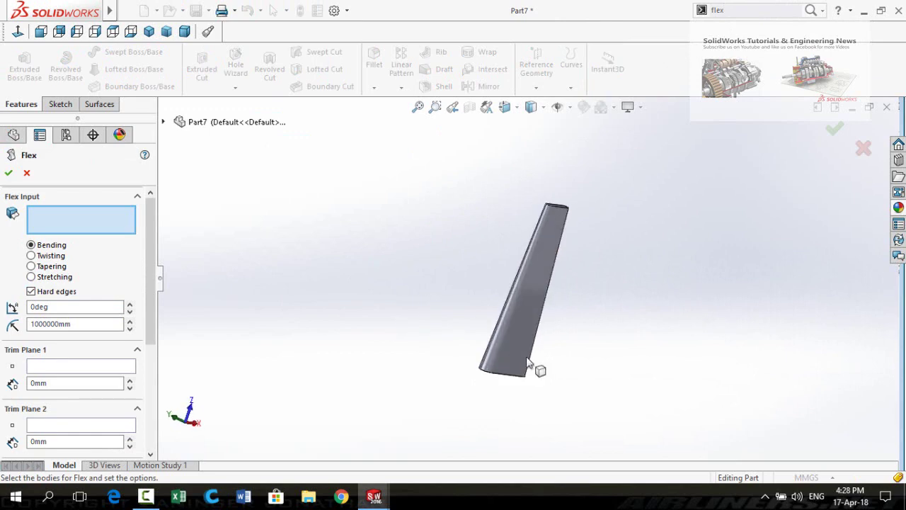
click(528, 294)
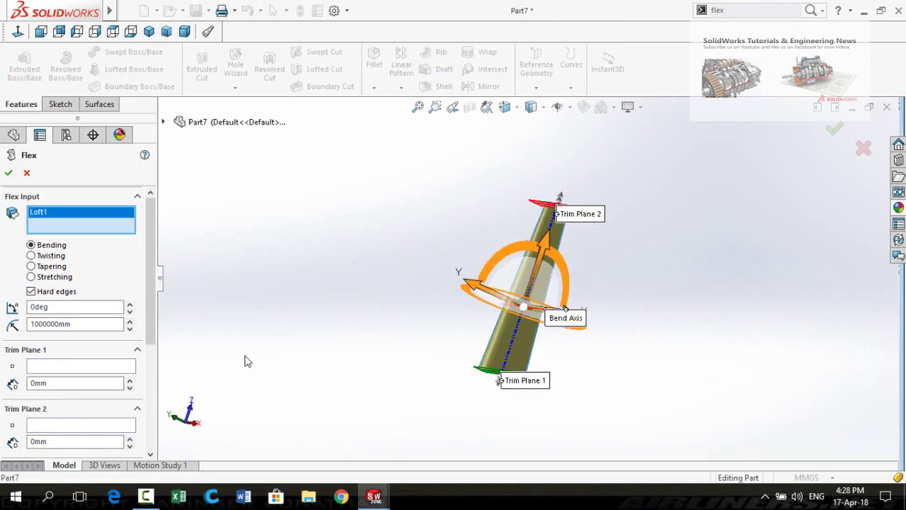
click(31, 255)
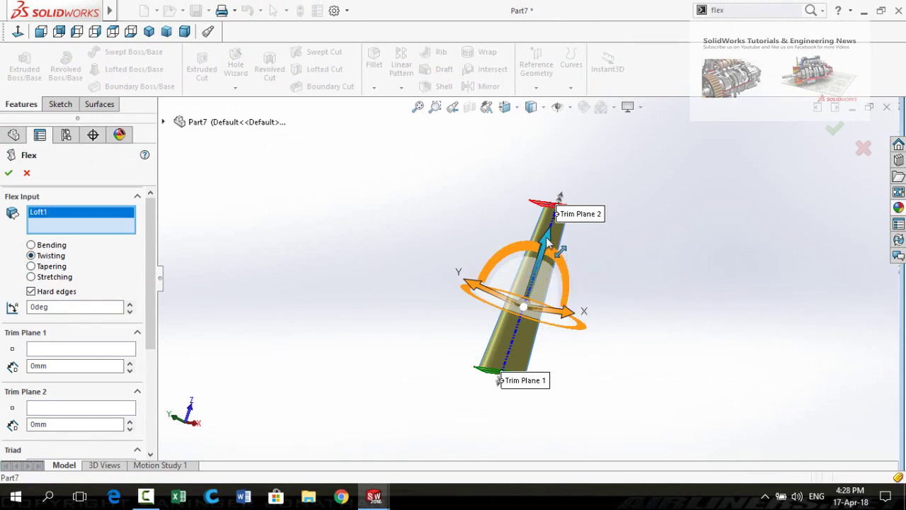
Move the flex triad along the blade toward its wide end and twist the body by 50 degrees
drag(547, 242, 517, 328)
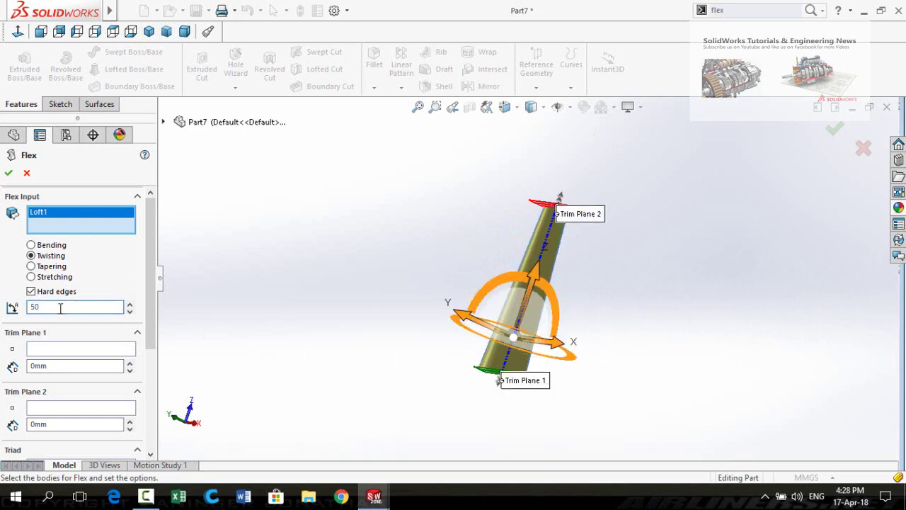
key(Return)
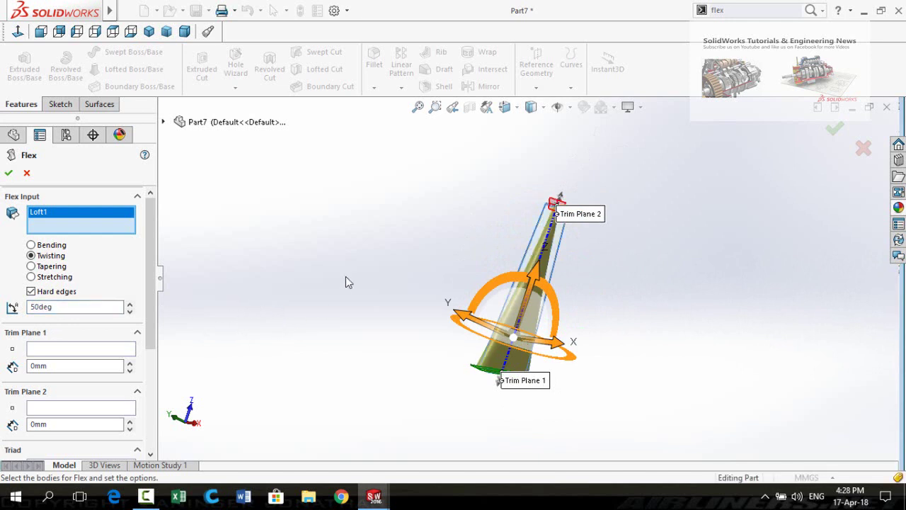
middle_drag(347, 282, 376, 368)
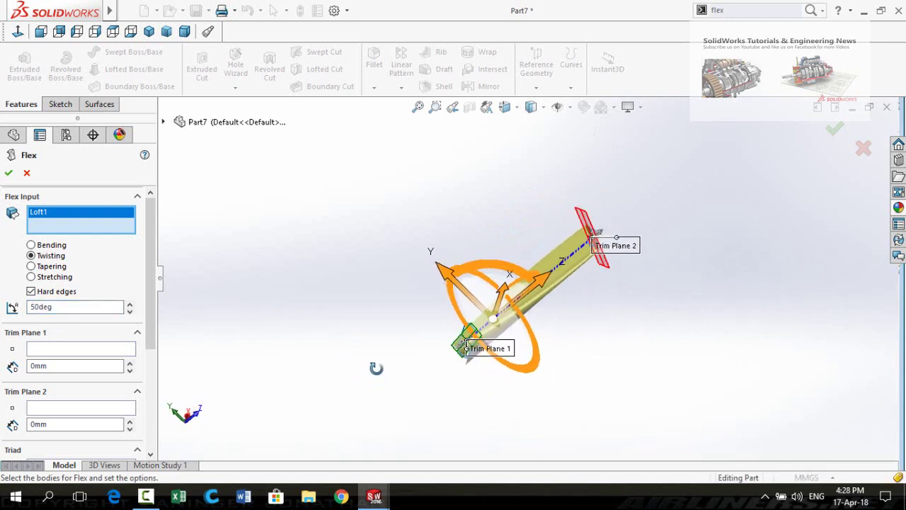
click(8, 174)
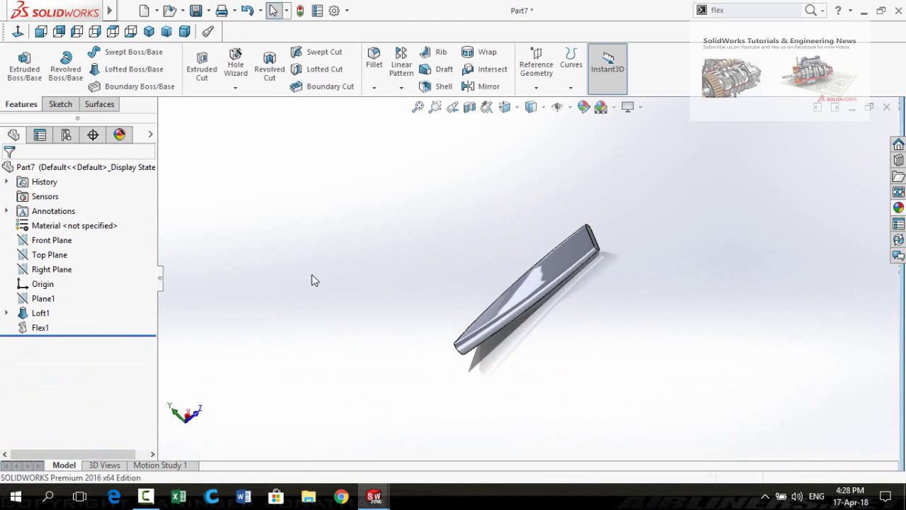
Start a sketch on the blade's wide end face and orient the view normal to it
middle_drag(370, 342, 499, 310)
click(465, 304)
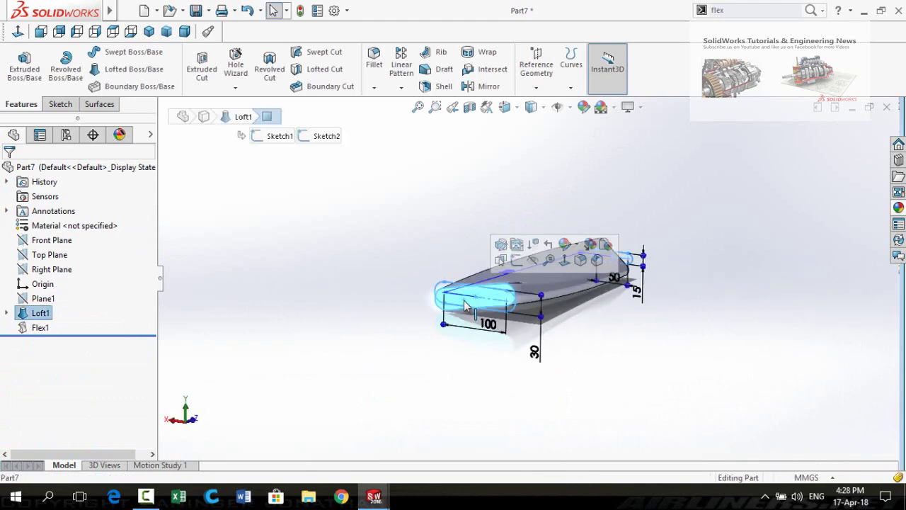
click(517, 269)
click(18, 32)
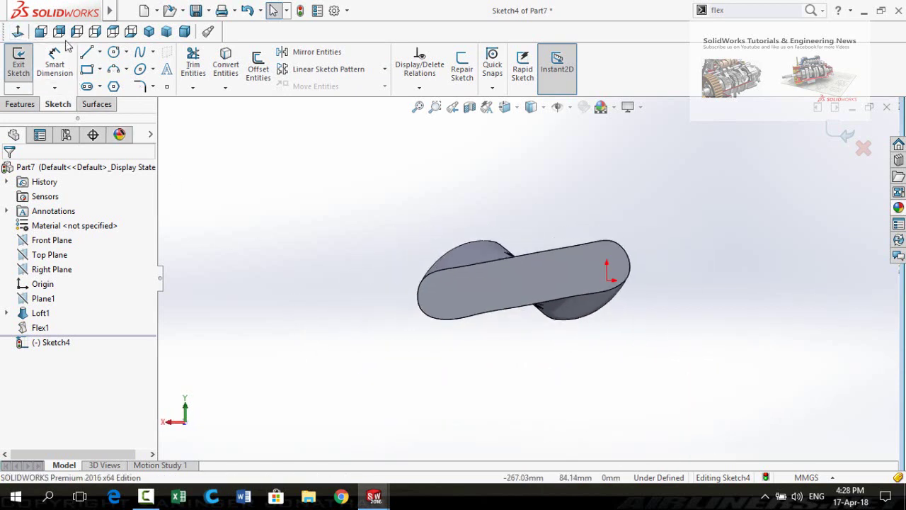
Sketch a circle about 9 mm in radius near the middle of the end face
click(113, 52)
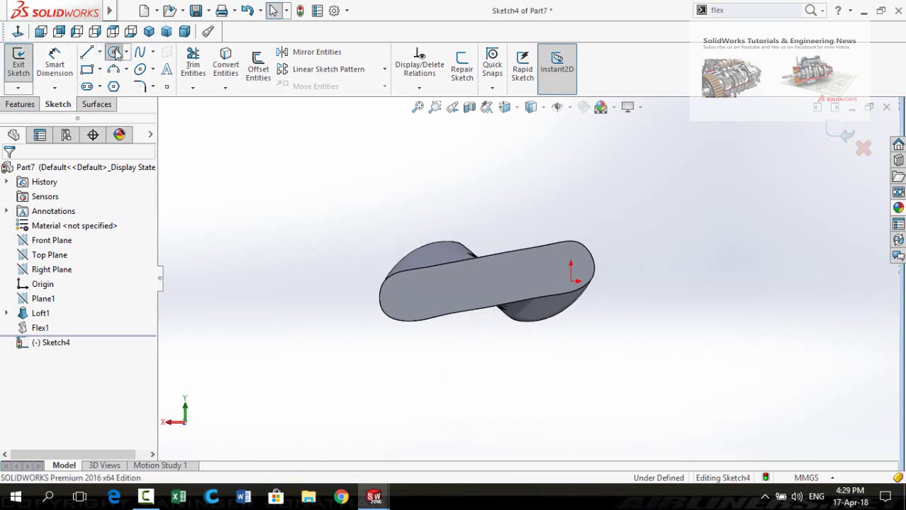
click(477, 277)
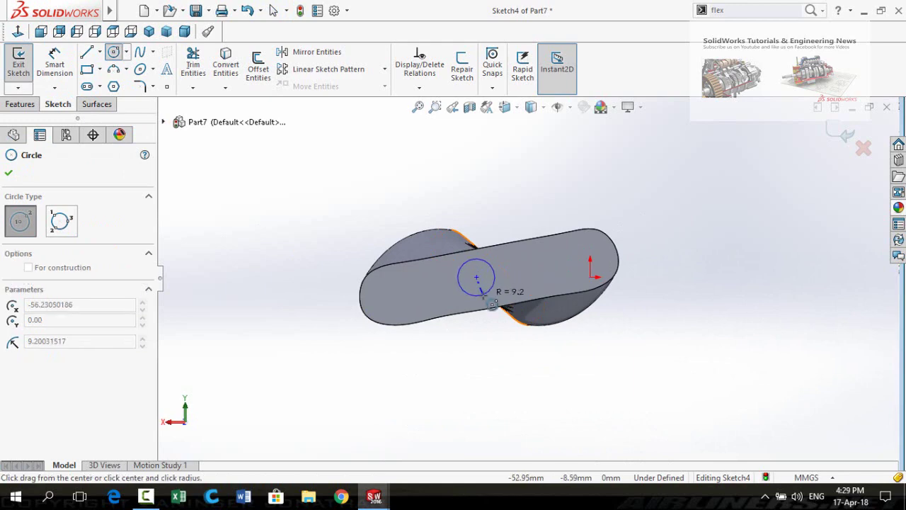
click(486, 293)
key(Escape)
Dimension the circle's diameter as 25 mm
click(466, 294)
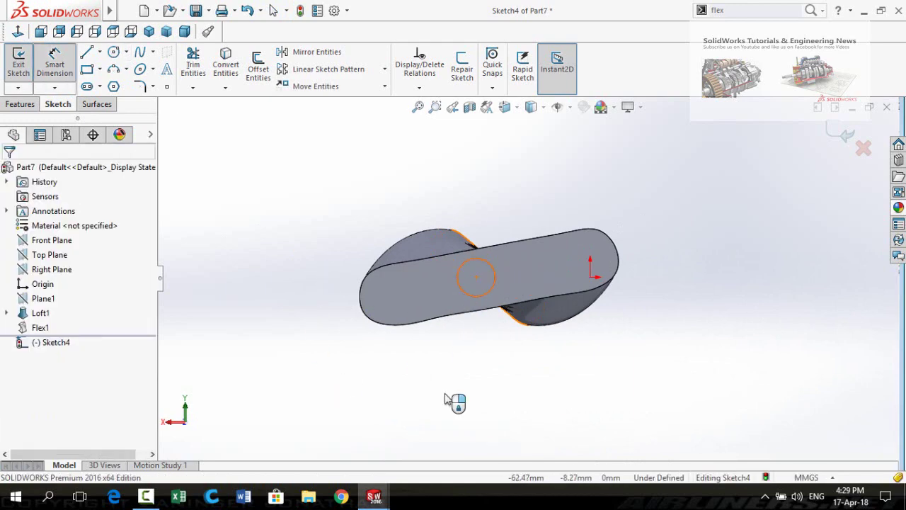
click(431, 409)
text(25)
key(Return)
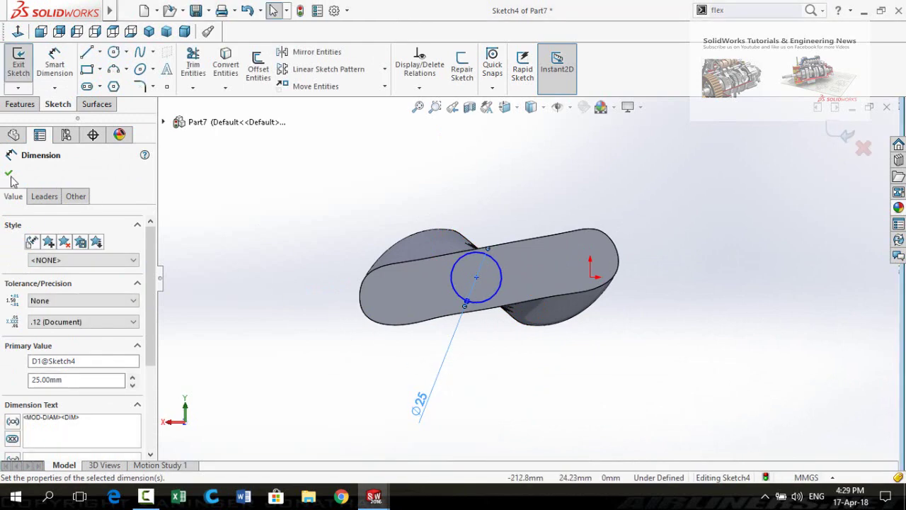
click(9, 174)
Extrude the circle 50 mm blind outward from the blade's wide end, merging the result
click(31, 106)
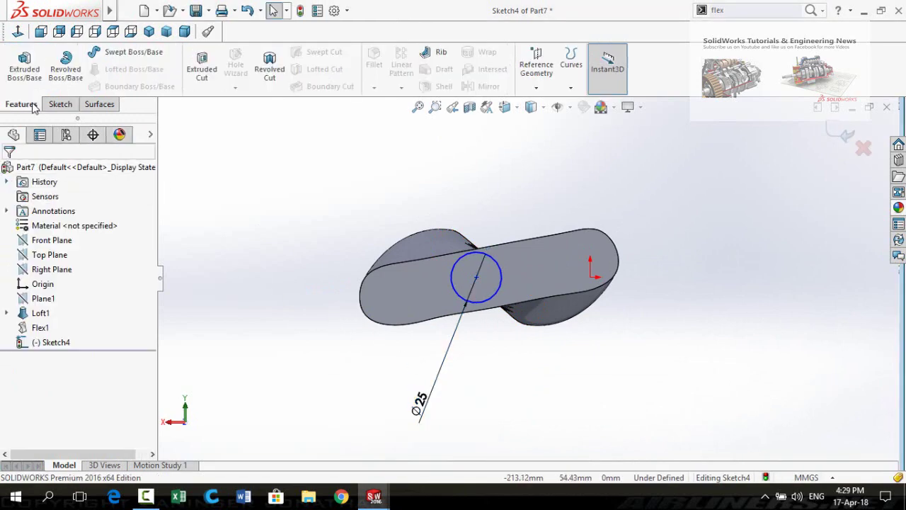
scroll(424, 192, up, 4)
middle_drag(473, 193, 366, 248)
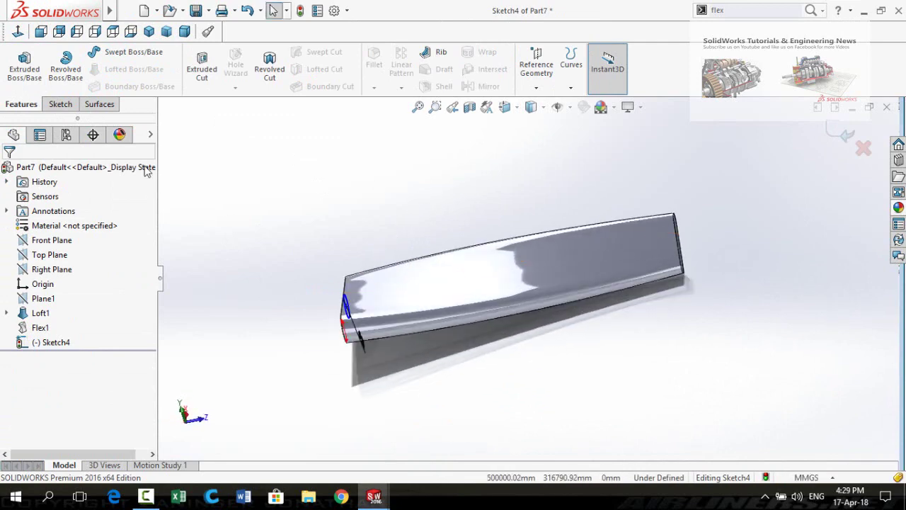
click(21, 71)
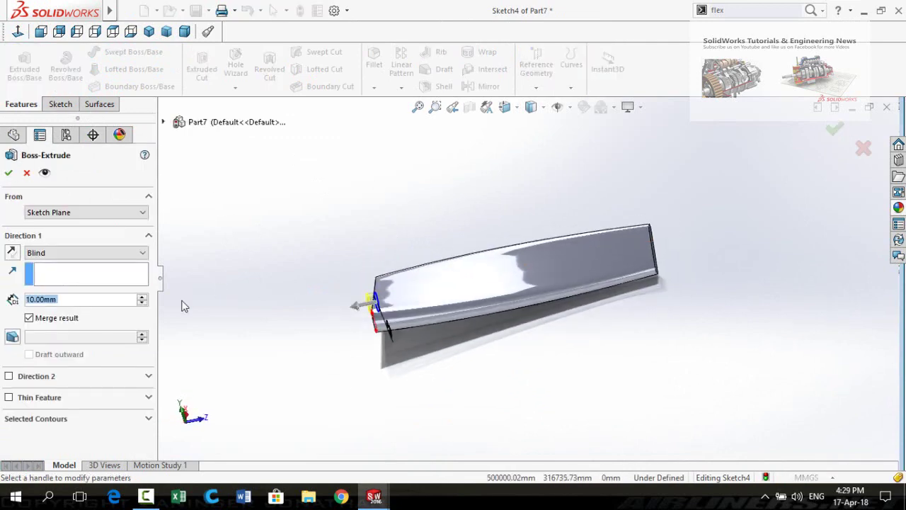
click(141, 297)
click(141, 296)
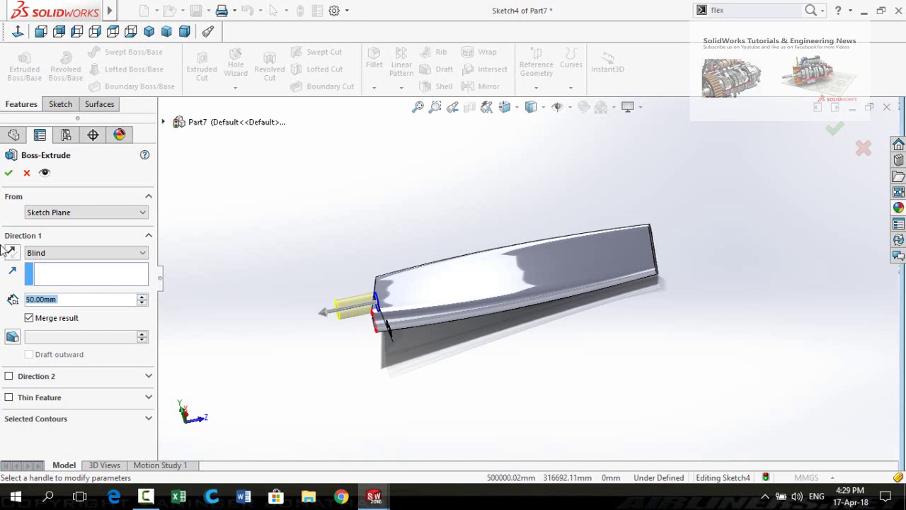
click(8, 174)
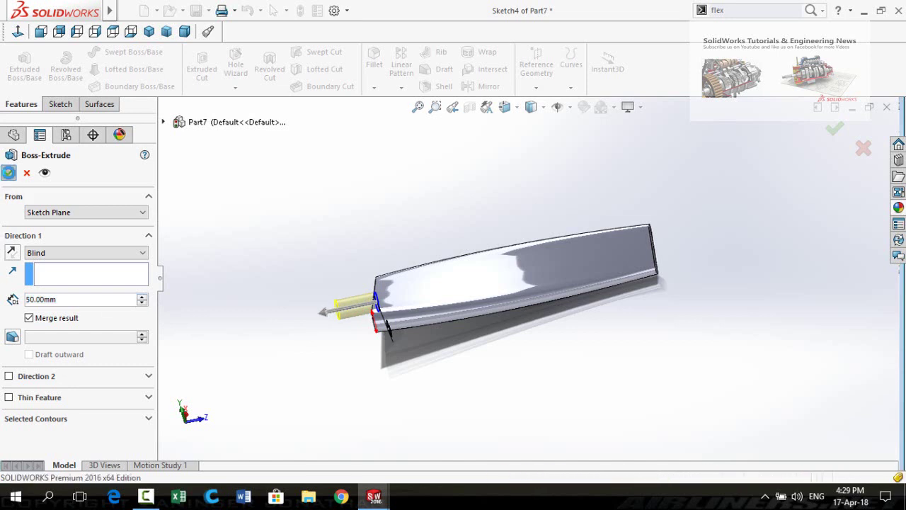
Save the part as "blade" in the Air Craft Propeller folder
middle_drag(296, 283, 328, 394)
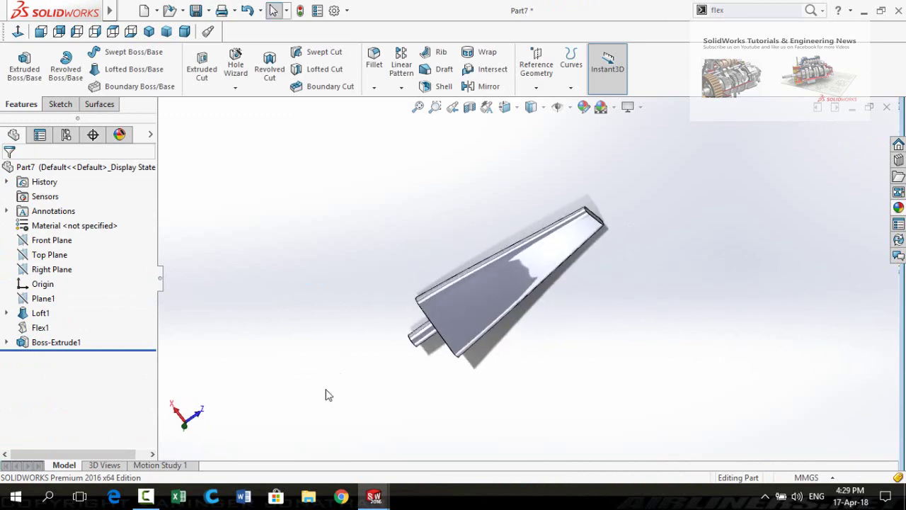
key(ctrl+s)
text(b)
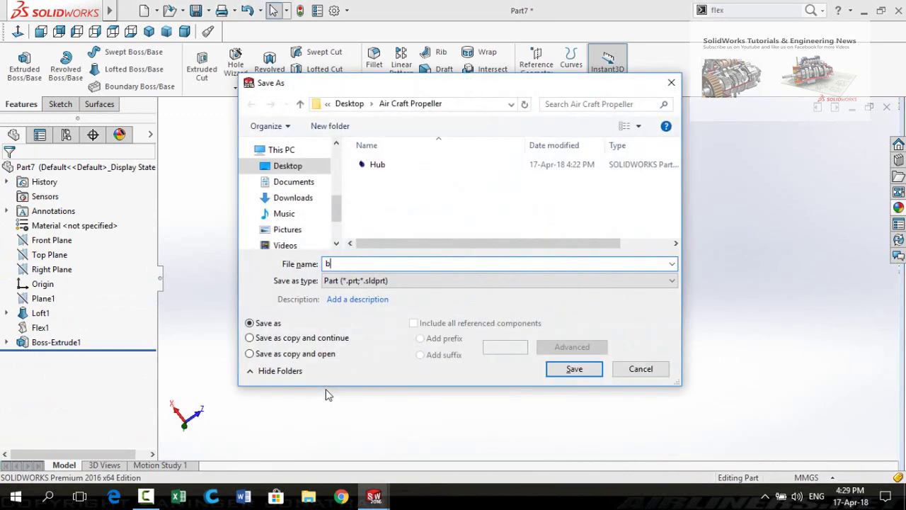
text(lade)
key(Return)
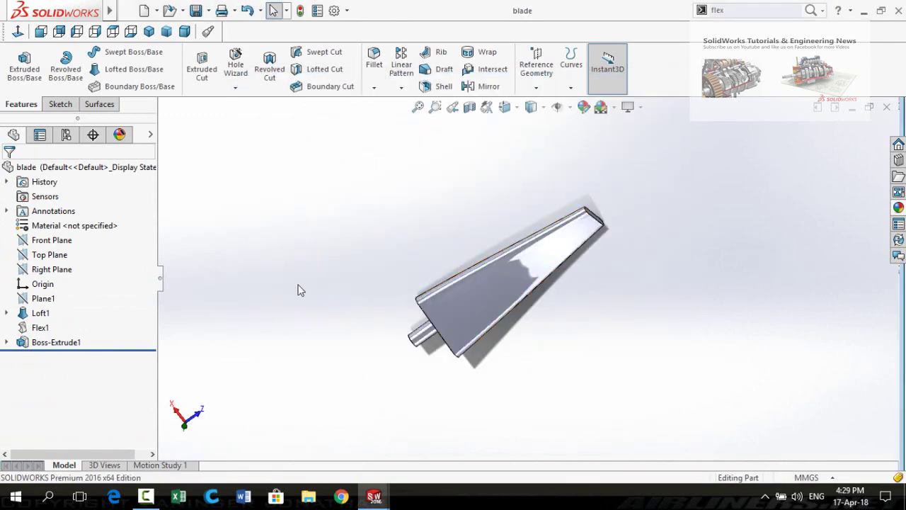
Create a new assembly and place the Hub part in it as the first component
scroll(459, 208, up, 3)
middle_drag(460, 214, 486, 426)
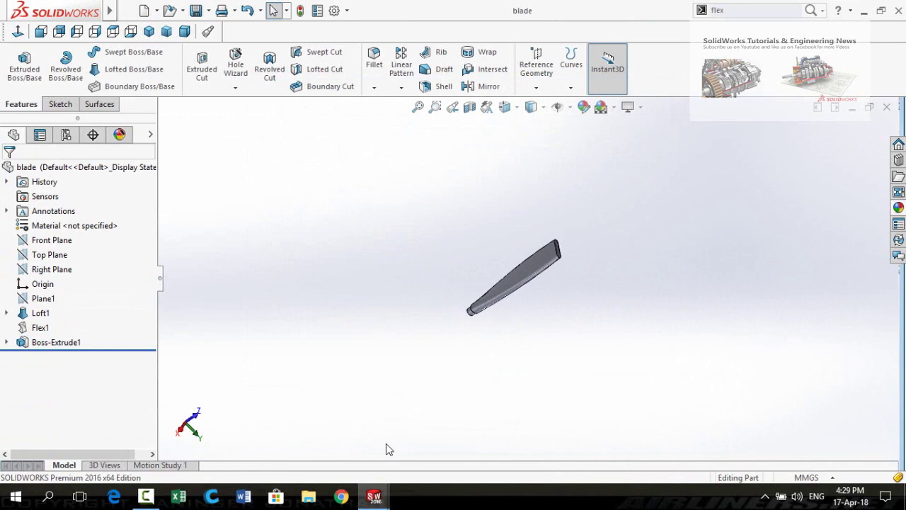
key(ctrl+n)
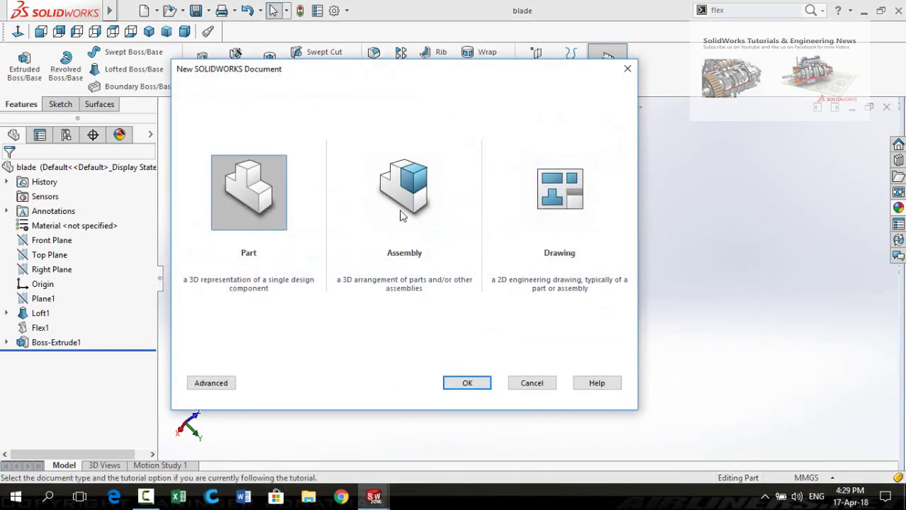
double_click(400, 227)
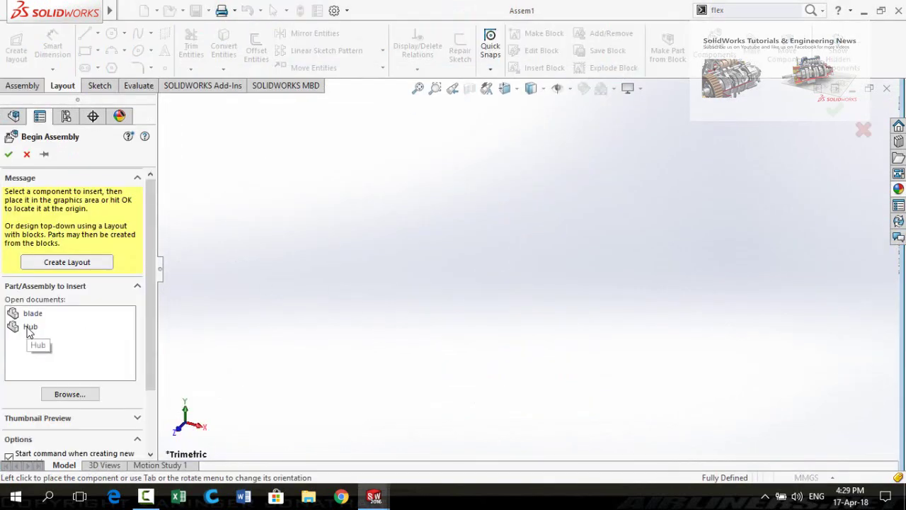
click(29, 328)
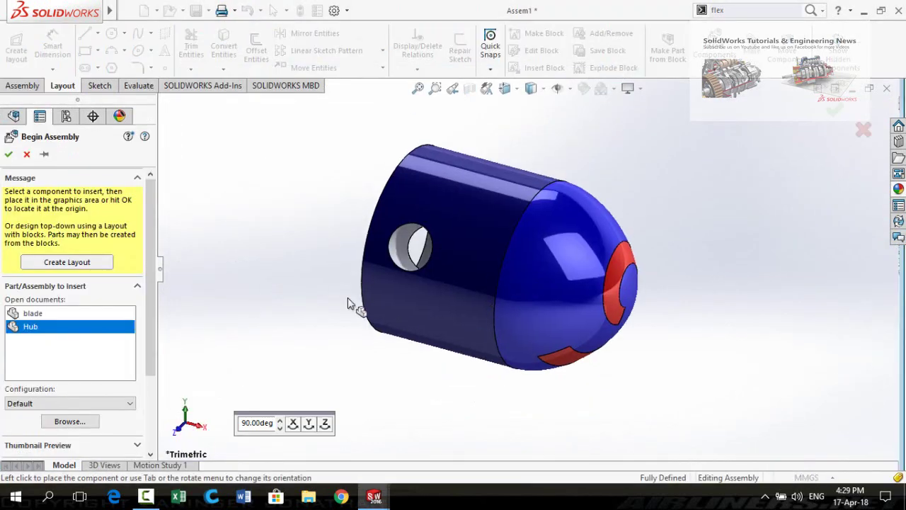
click(347, 297)
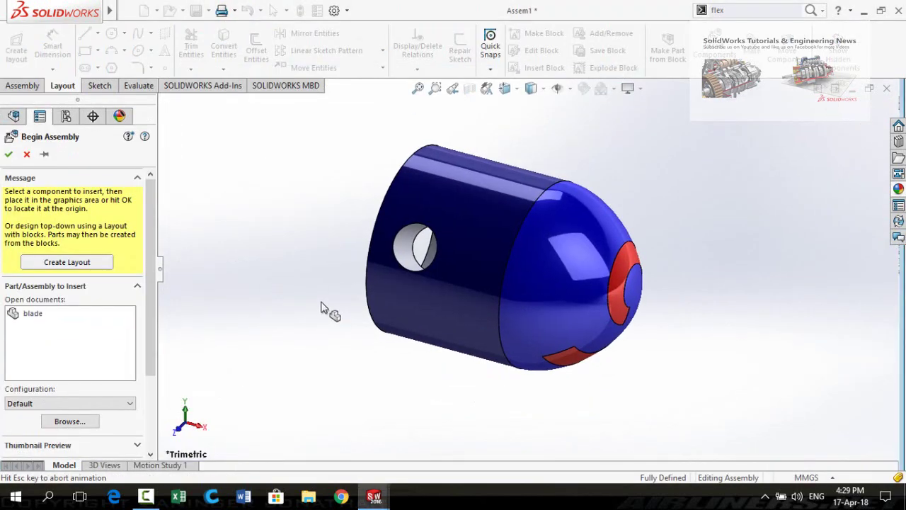
Insert the blade part into the assembly and place it freely beside the hub
click(22, 84)
click(73, 48)
click(50, 302)
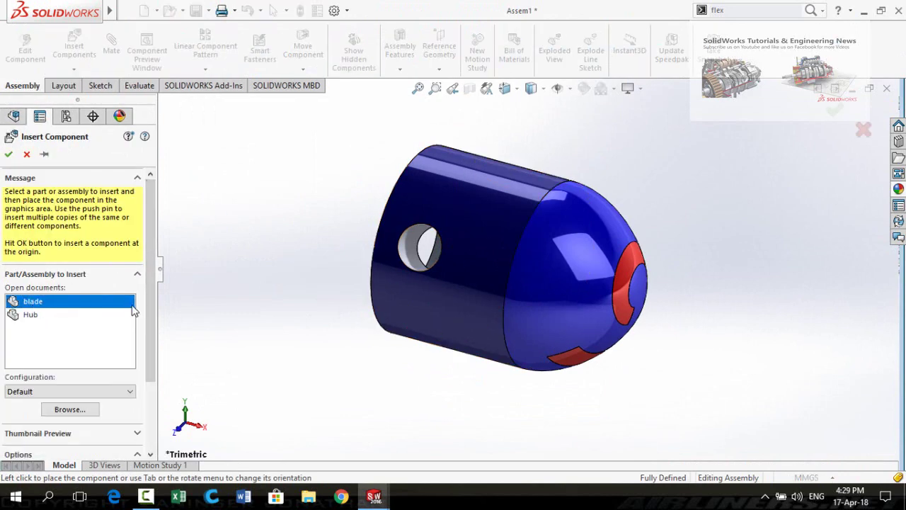
scroll(425, 311, down, 3)
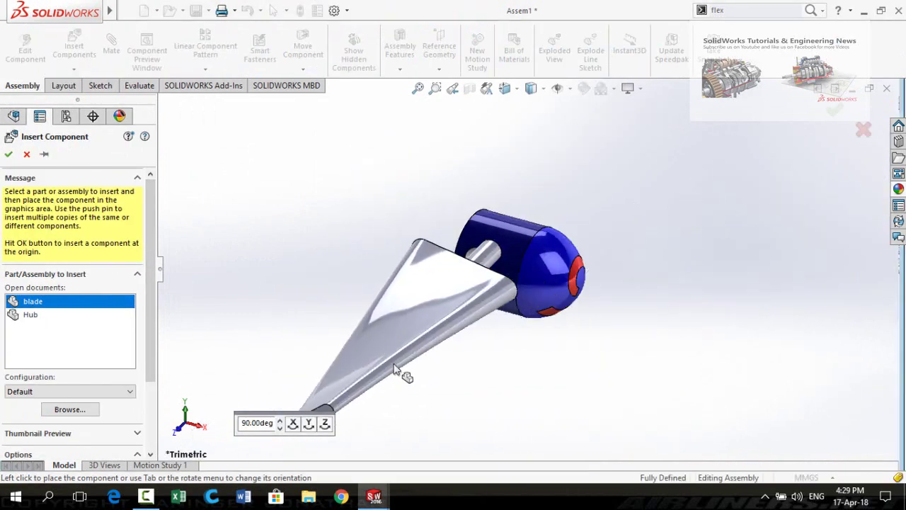
click(394, 364)
Add a concentric mate between the blade's round shaft and one of the radial holes in the hub
mouse_move(390, 274)
middle_down()
mouse_move(416, 212)
mouse_move(519, 189)
mouse_move(419, 308)
middle_up()
click(305, 339)
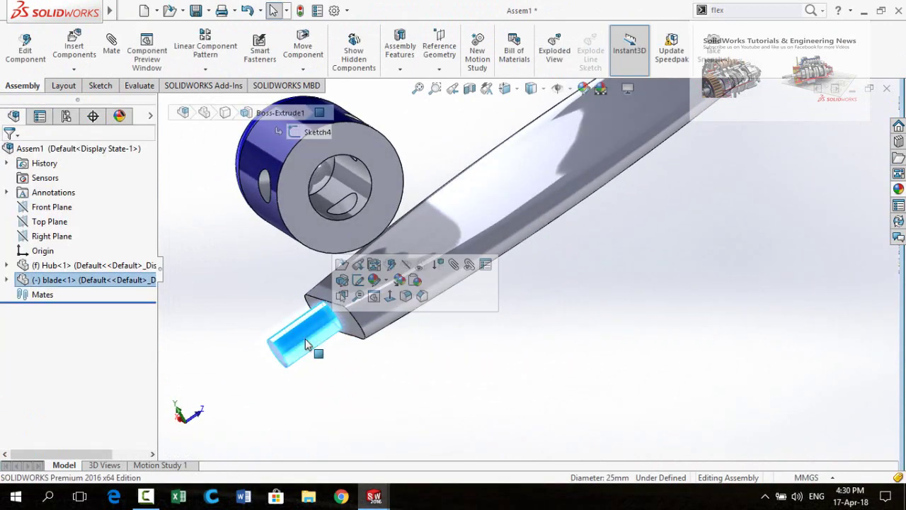
click(454, 265)
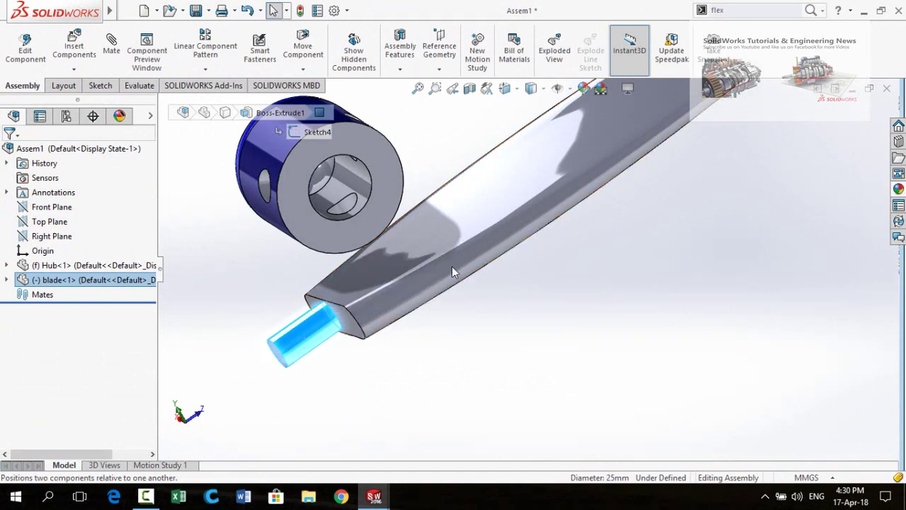
middle_drag(461, 267, 483, 155)
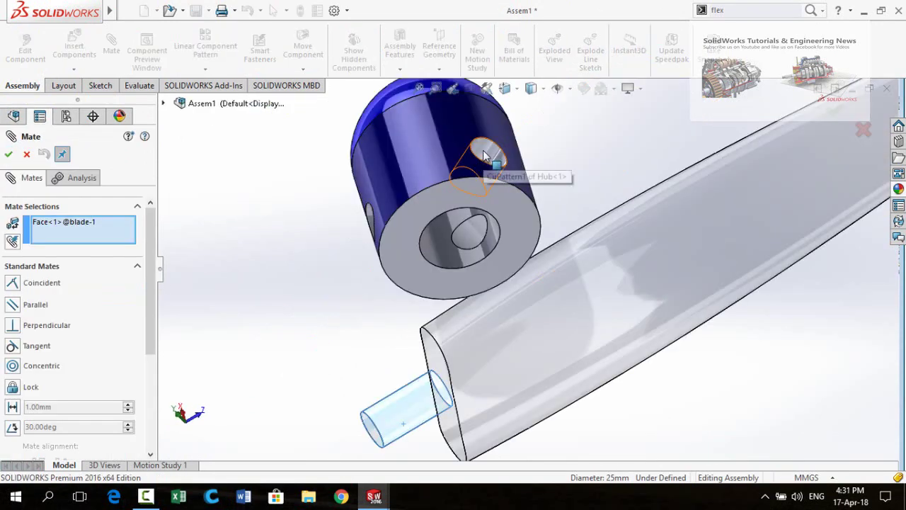
click(483, 154)
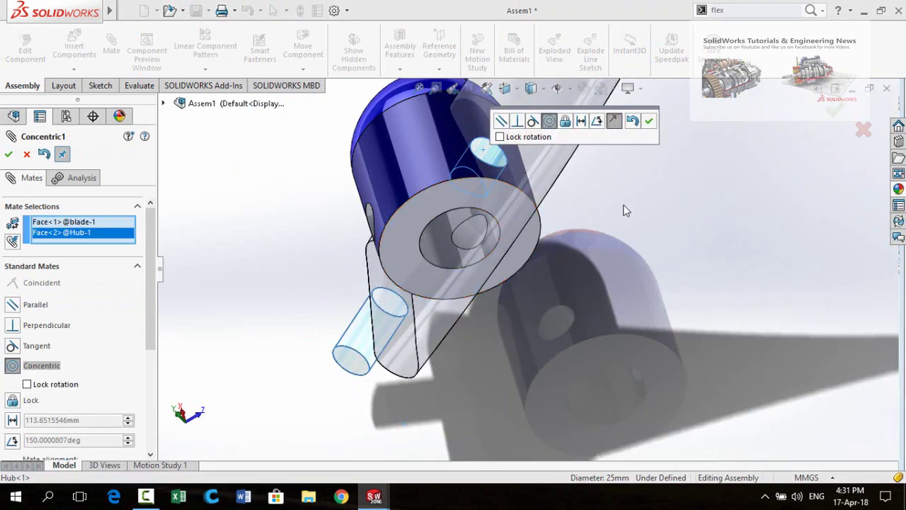
scroll(621, 212, up, 3)
click(649, 124)
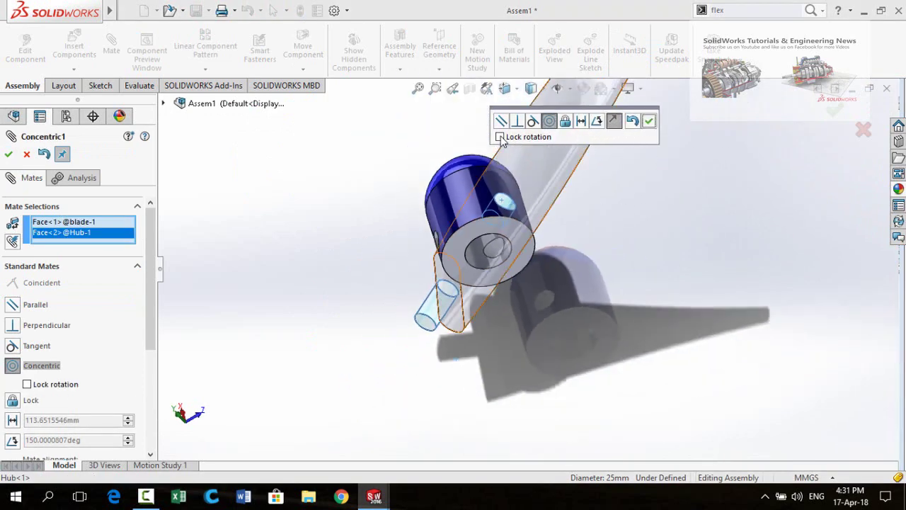
click(650, 123)
Add a 30 mm distance mate between the hub's outer cylindrical face and the end face of the blade's shaft
middle_drag(630, 282, 626, 336)
click(602, 240)
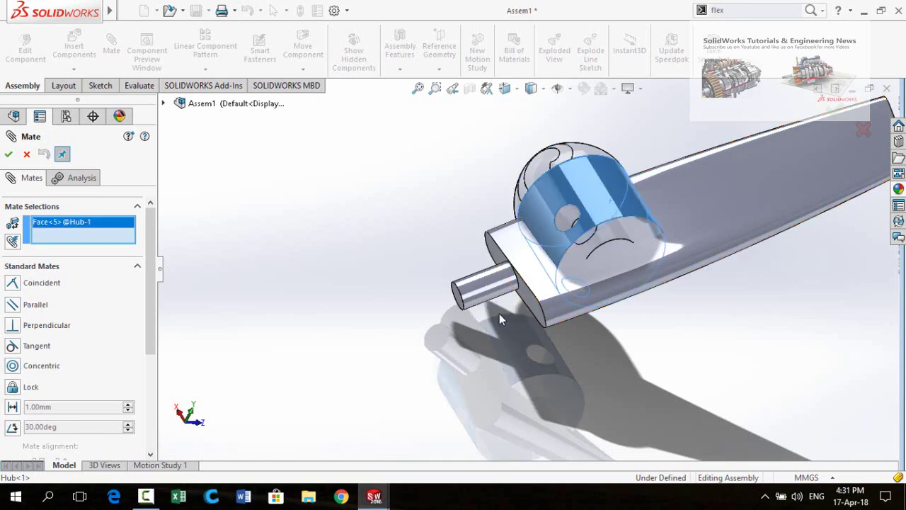
scroll(536, 314, down, 3)
middle_drag(536, 313, 546, 299)
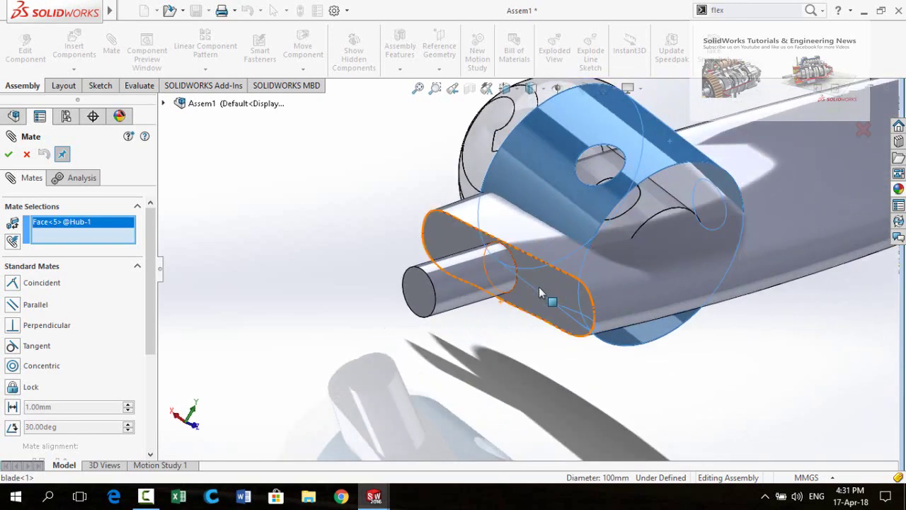
click(414, 292)
middle_drag(465, 370, 489, 377)
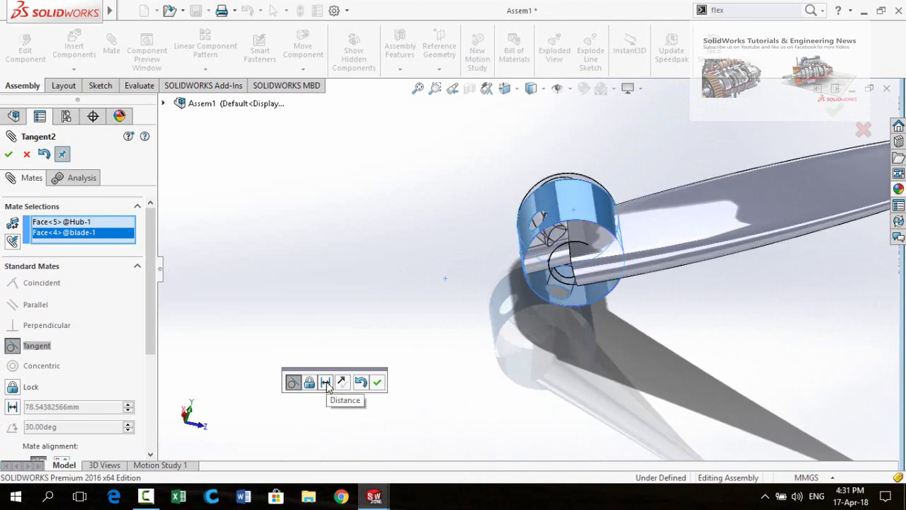
click(327, 384)
scroll(607, 213, down, 2)
middle_drag(600, 230, 609, 213)
double_click(328, 400)
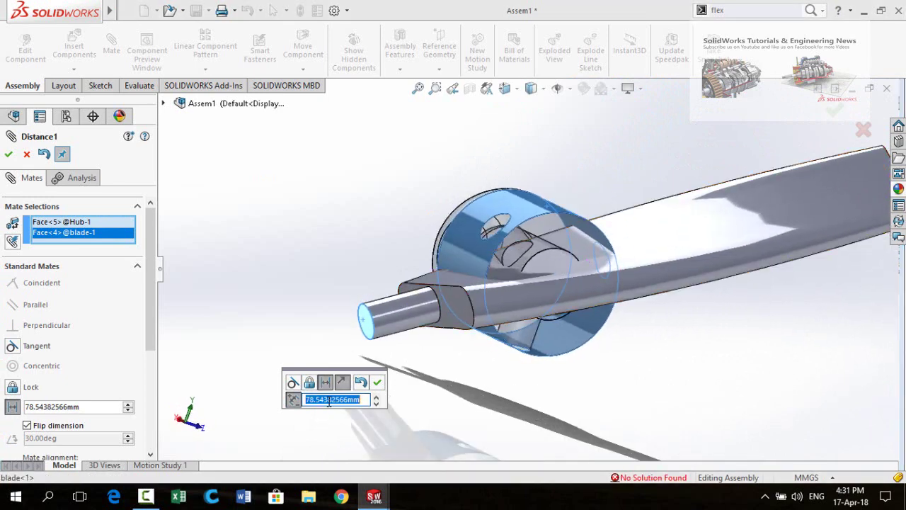
text(30)
key(Return)
scroll(475, 382, up, 1)
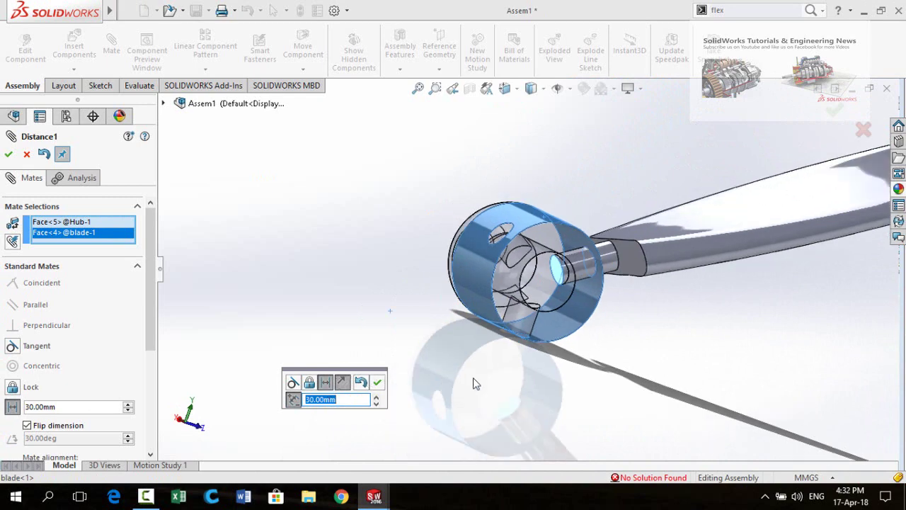
middle_drag(475, 382, 498, 423)
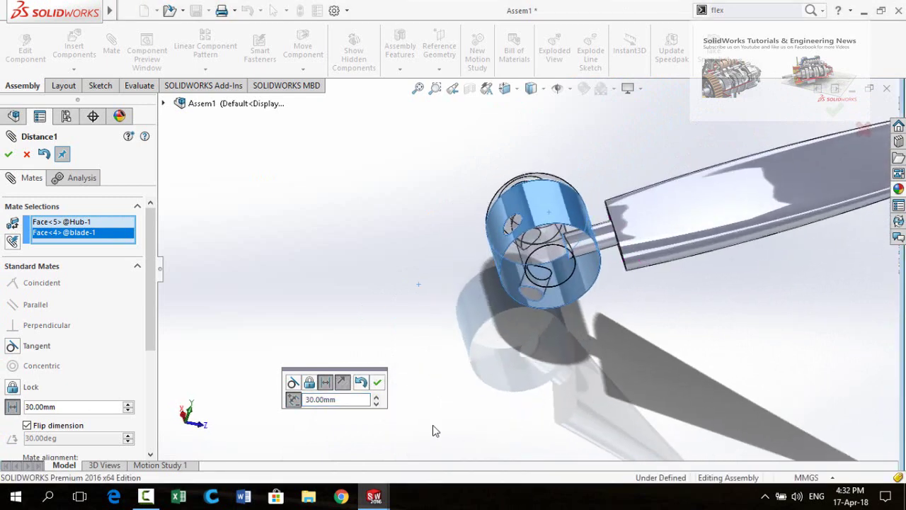
click(377, 383)
click(8, 154)
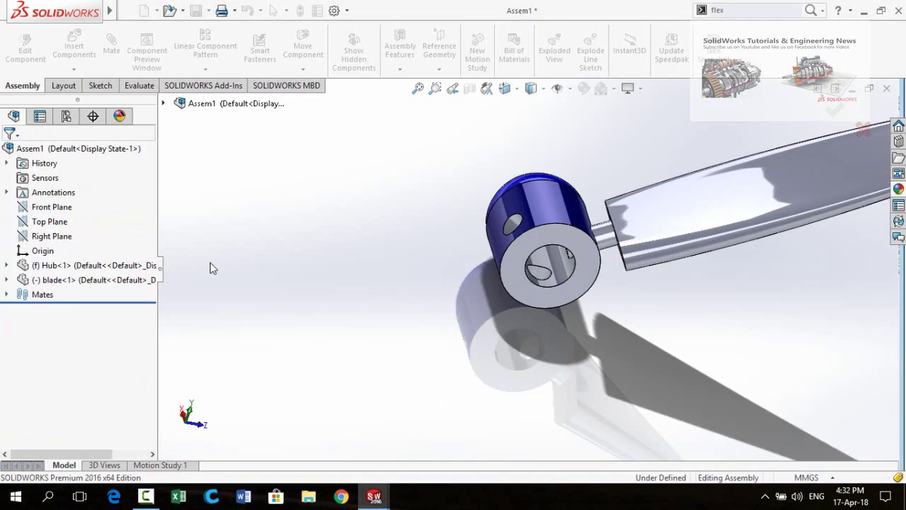
Rotate the blade about its shaft axis by hand to pitch it at an angle to the hub
middle_drag(385, 336, 471, 211)
middle_drag(686, 250, 641, 191)
scroll(680, 213, down, 4)
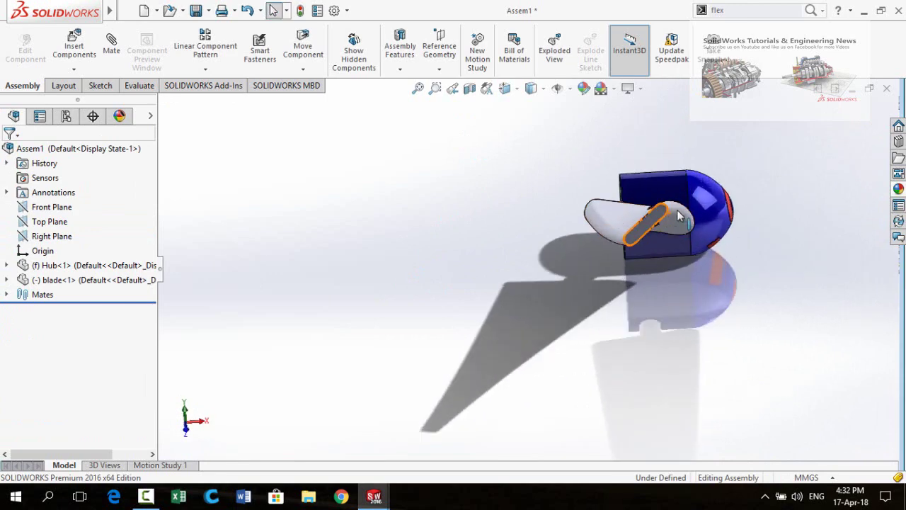
click(608, 240)
drag(630, 241, 610, 258)
middle_drag(515, 326, 368, 292)
scroll(561, 221, up, 5)
click(418, 249)
scroll(496, 226, down, 1)
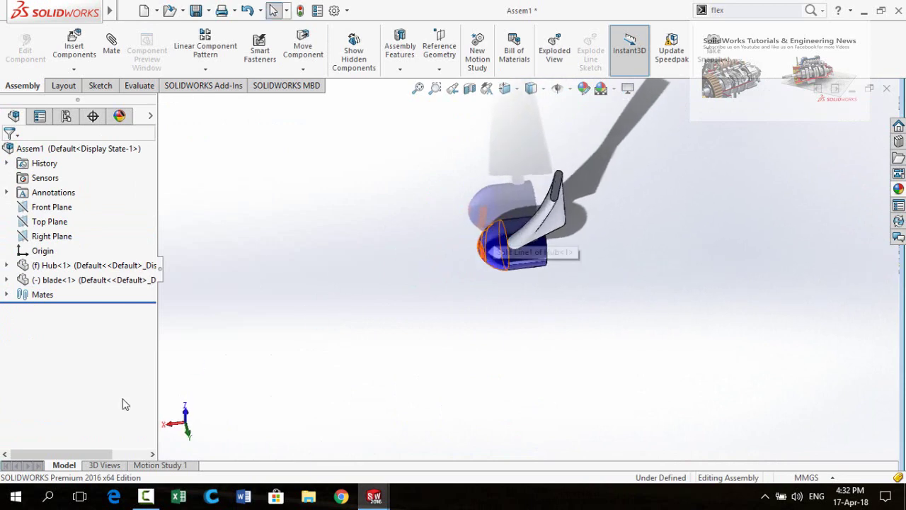
Edit the concentric mate between hub and blade to lock the blade's rotation
click(6, 296)
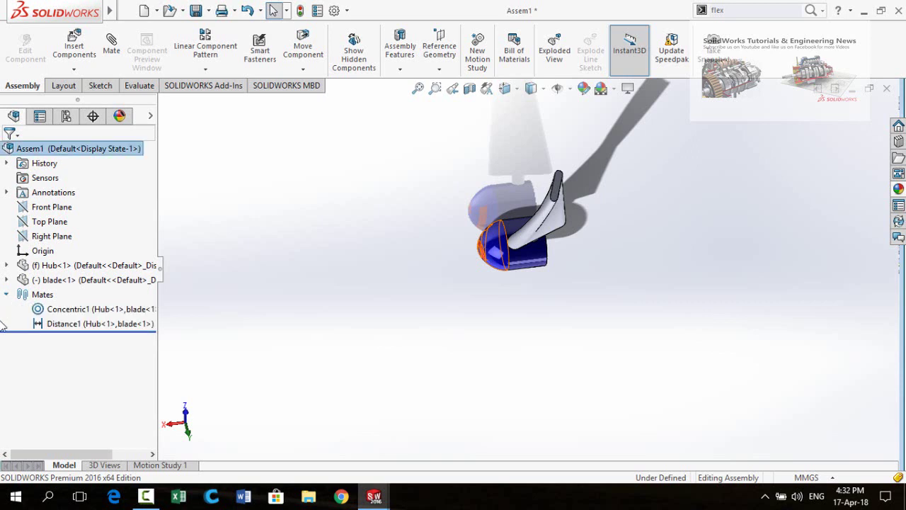
click(41, 310)
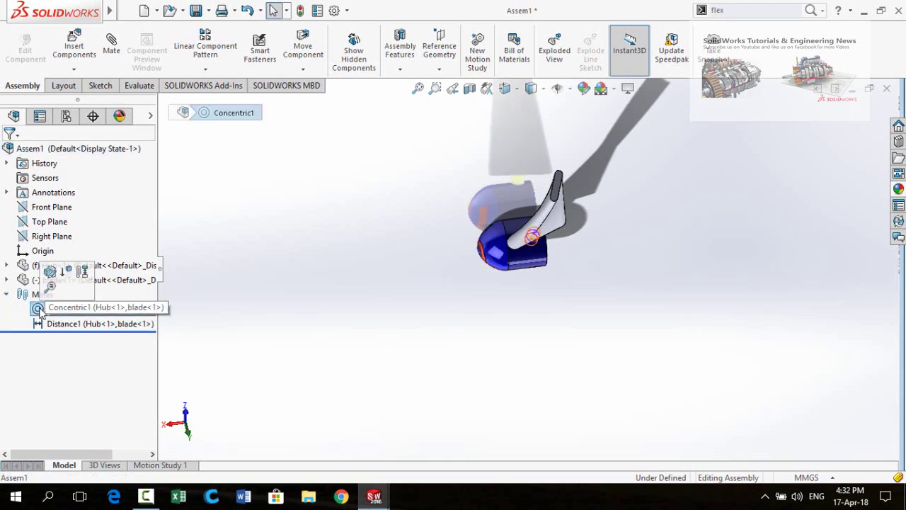
click(50, 273)
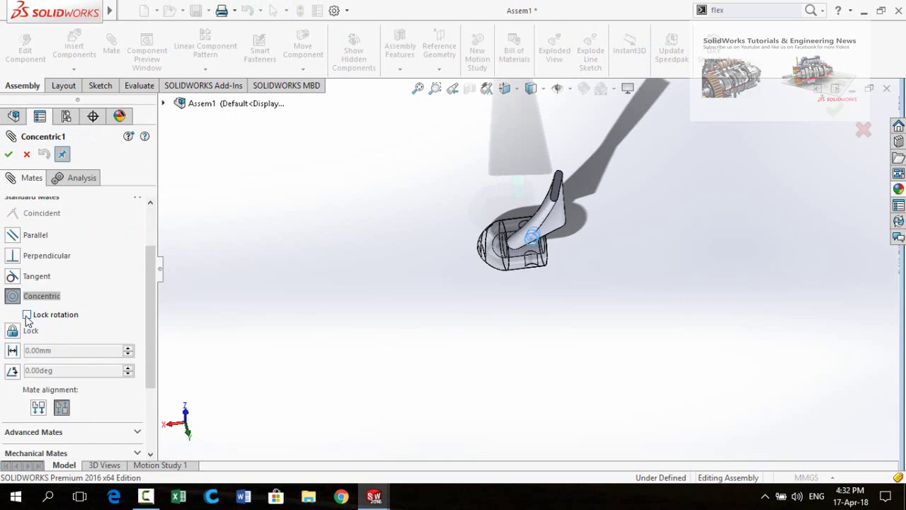
click(26, 314)
click(9, 153)
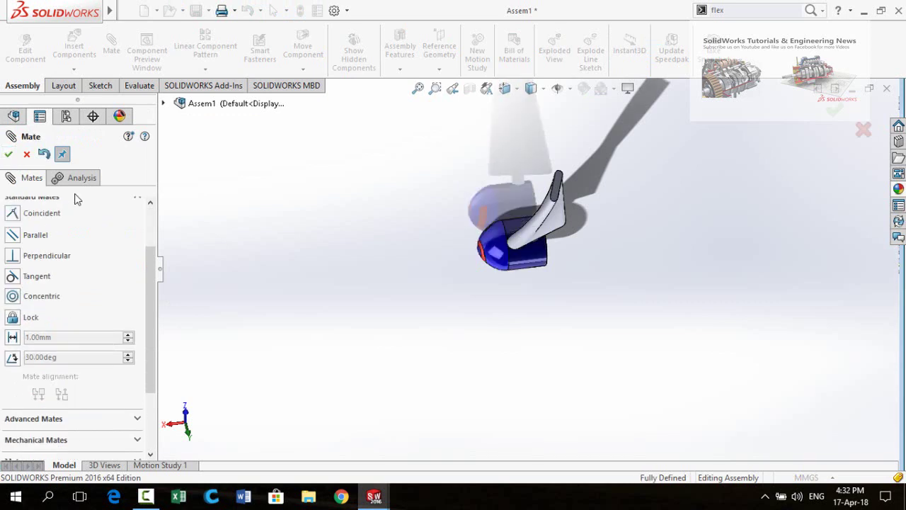
click(8, 154)
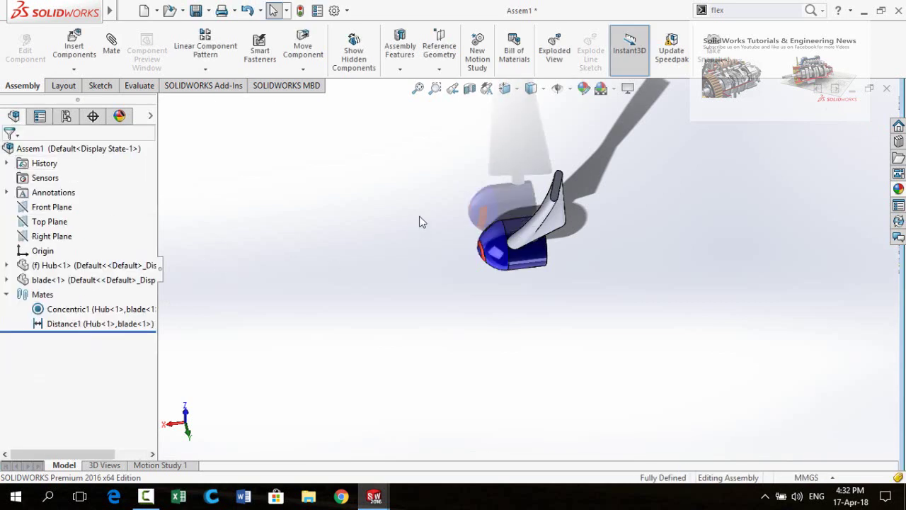
Apply a green color from the standard swatches to the whole blade component
middle_drag(421, 221, 516, 222)
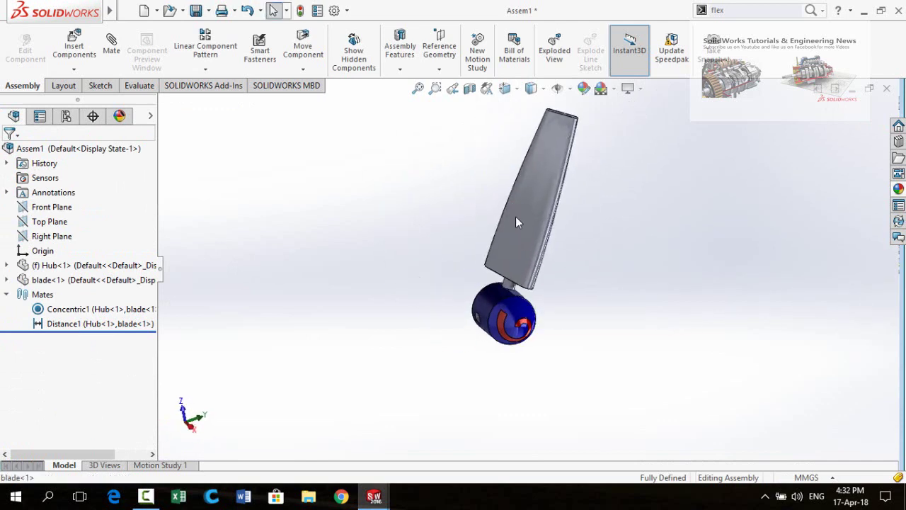
click(515, 221)
click(568, 157)
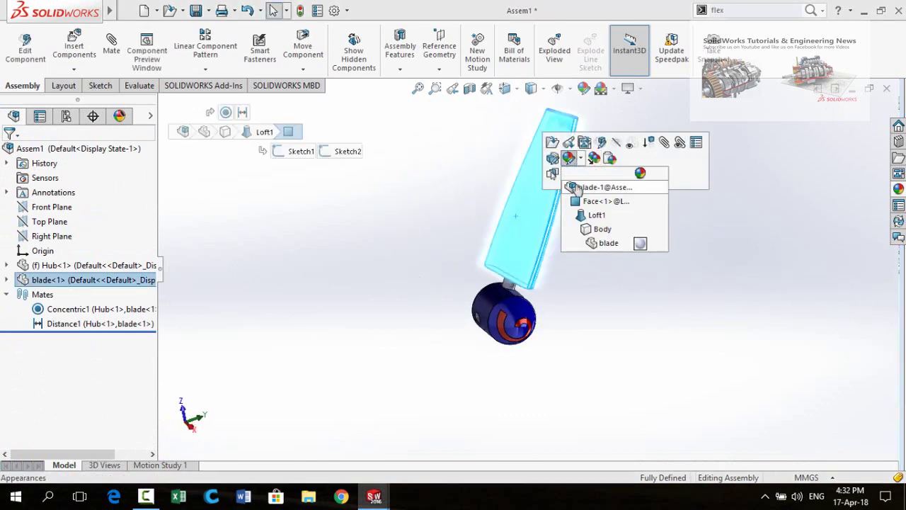
click(572, 187)
scroll(80, 433, down, 3)
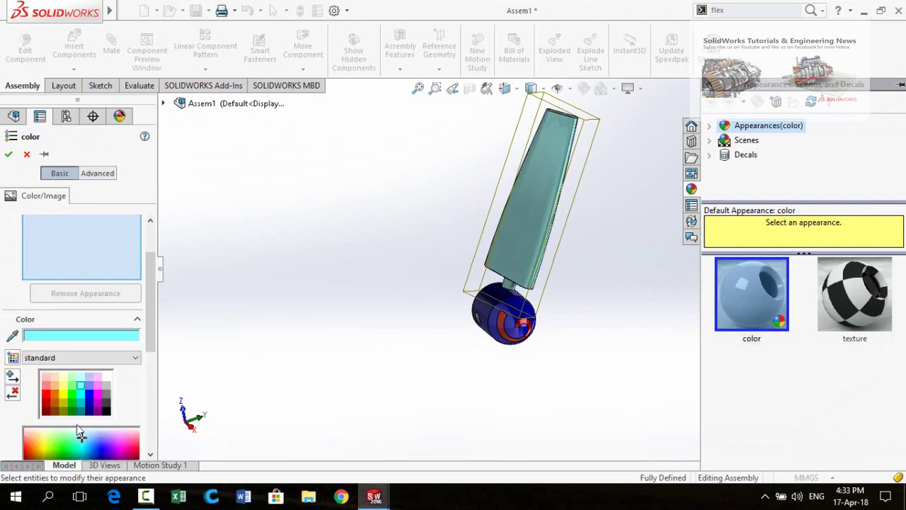
click(62, 400)
click(95, 400)
click(72, 402)
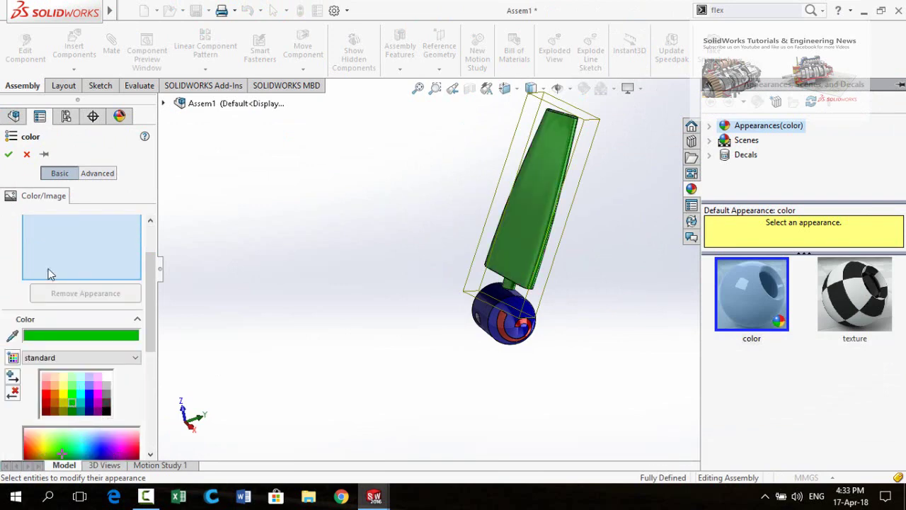
click(9, 155)
Create a circular component pattern of the blade around the hub's circular rear edge with 3 equally spaced instances over 360 degrees
middle_drag(388, 245, 425, 297)
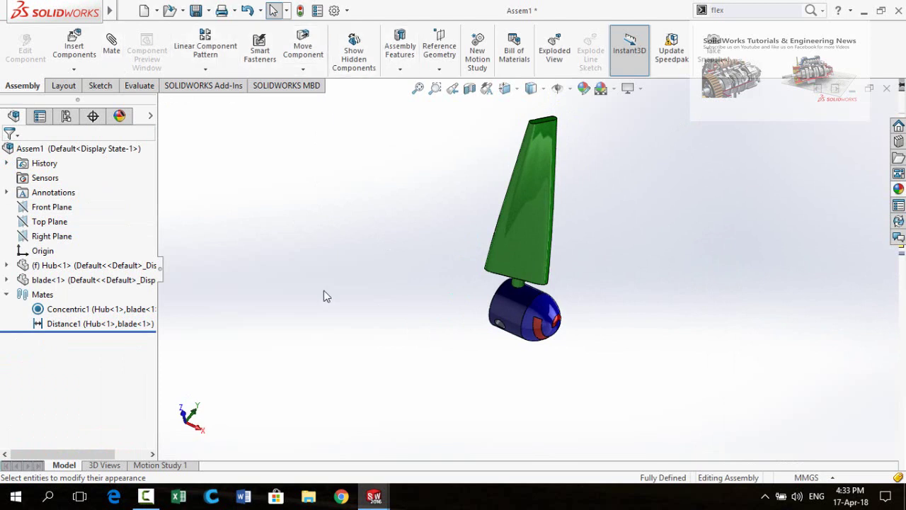
click(203, 70)
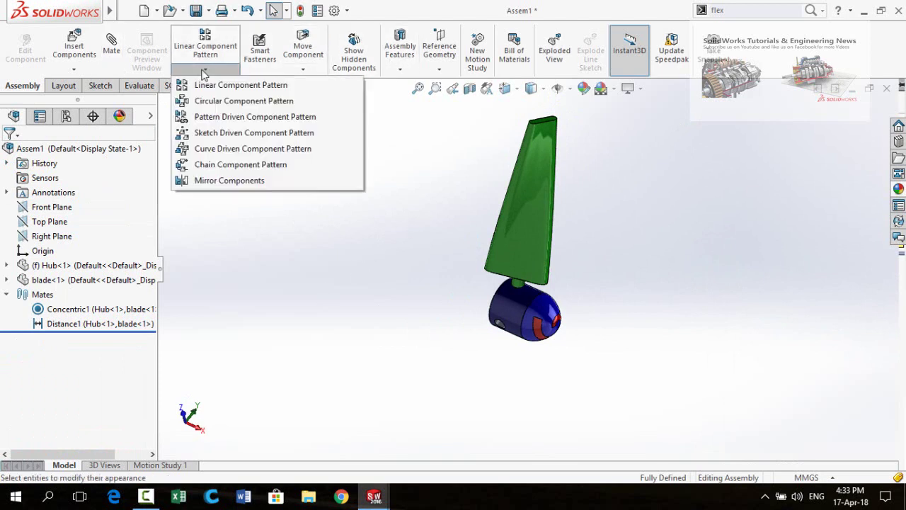
click(217, 102)
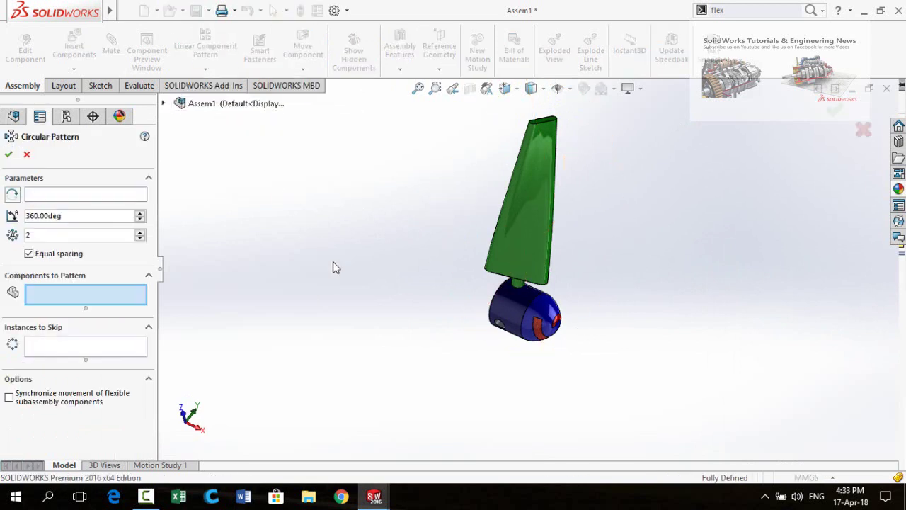
click(527, 212)
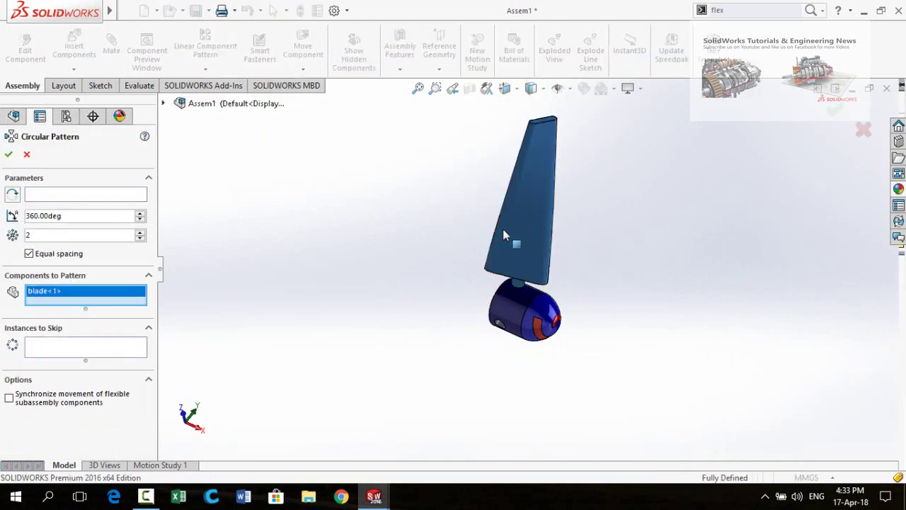
click(50, 198)
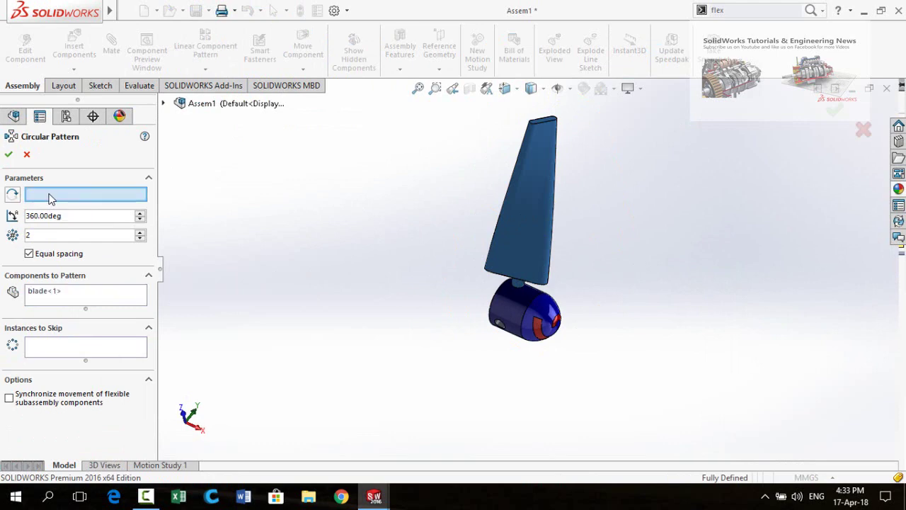
click(496, 305)
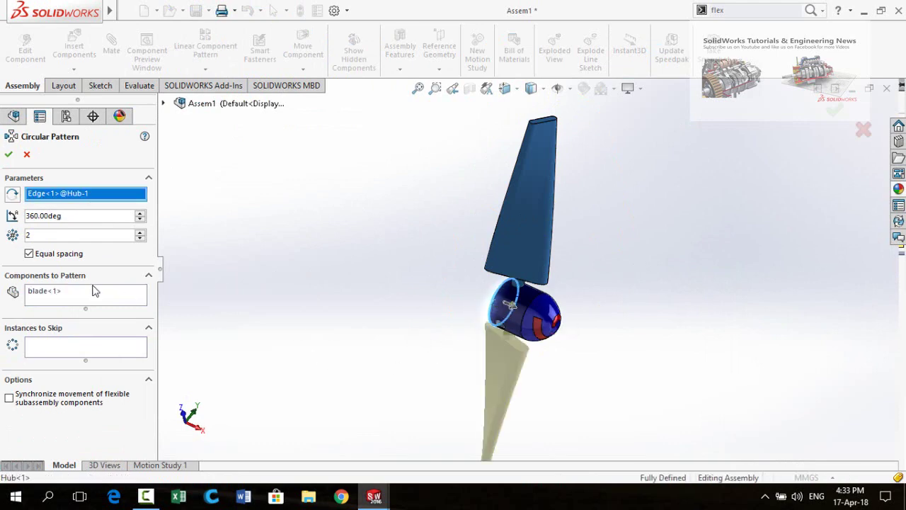
click(140, 235)
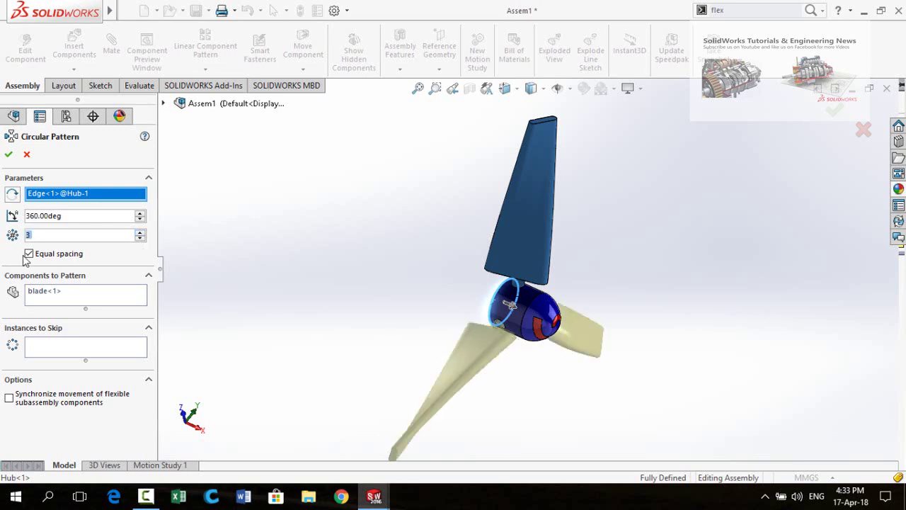
click(9, 154)
Apply the green standard swatch to the blade part at part document level so the patterned blades share the color
middle_drag(437, 320, 392, 245)
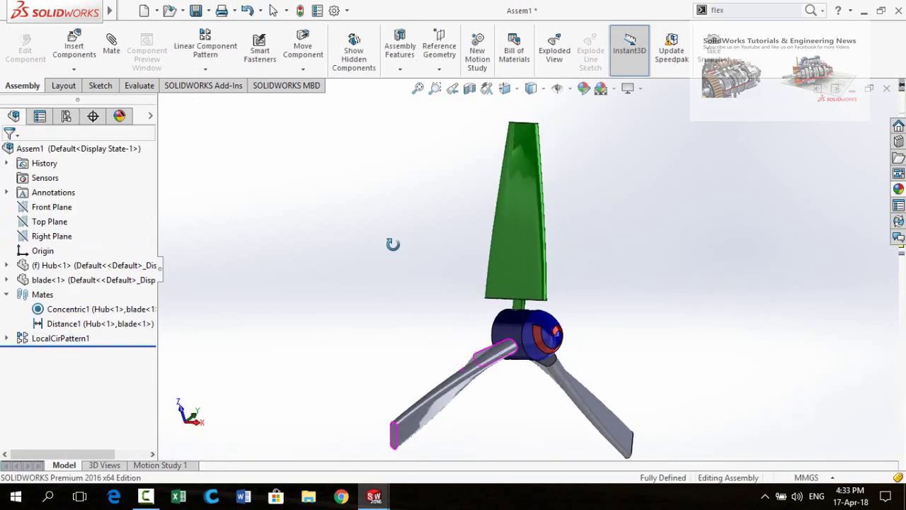
click(488, 221)
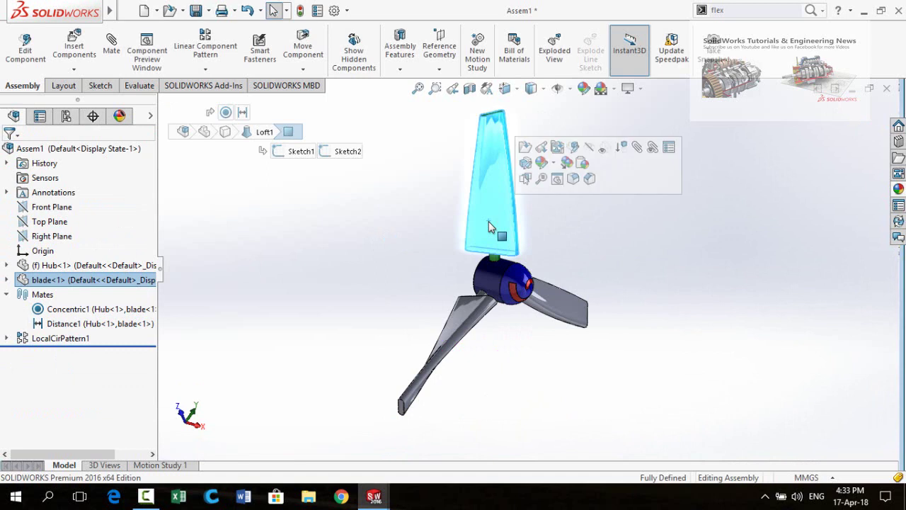
click(554, 163)
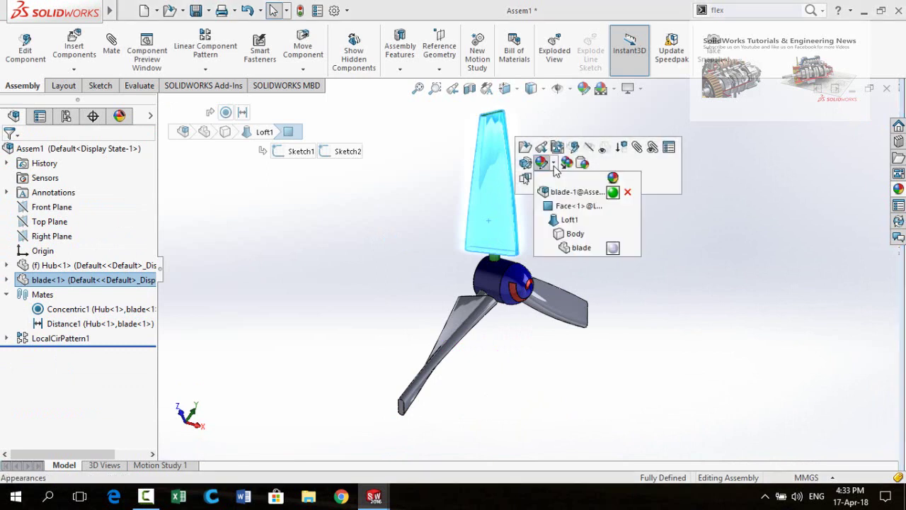
click(573, 250)
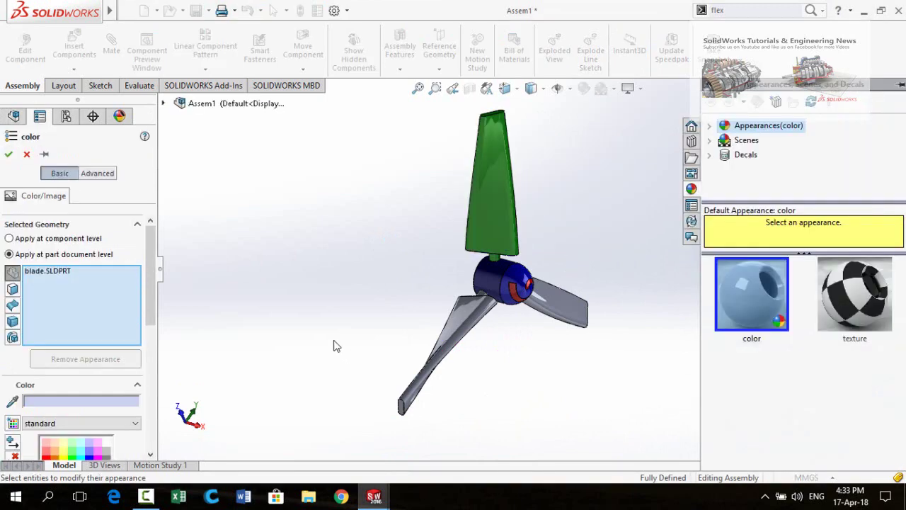
scroll(106, 396, down, 3)
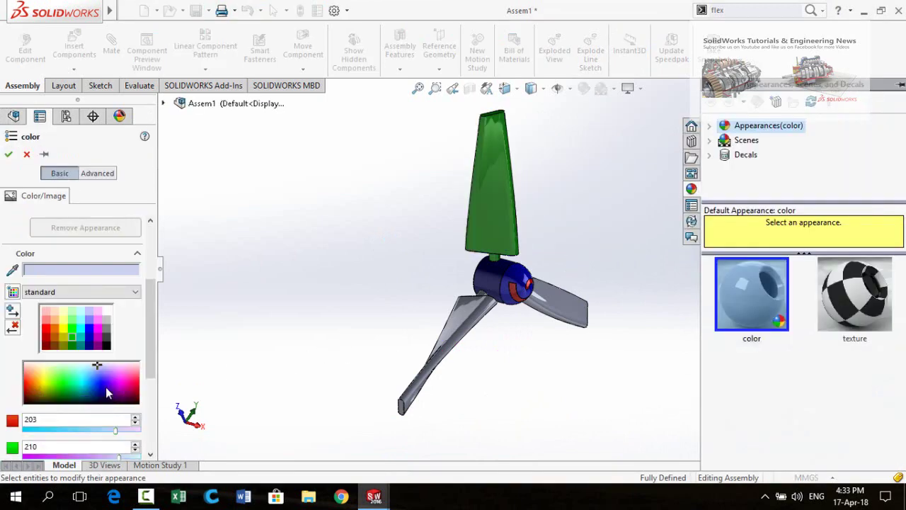
click(72, 337)
click(8, 154)
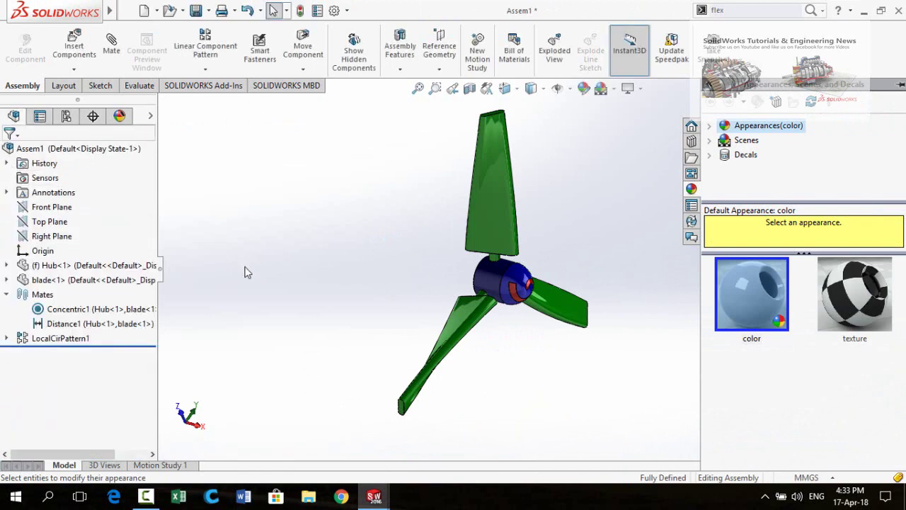
middle_drag(376, 224, 414, 266)
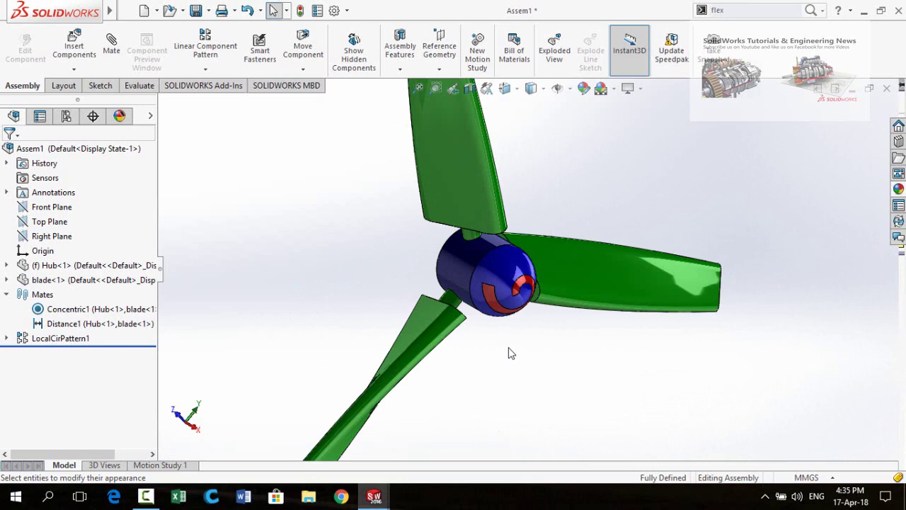
middle_drag(503, 349, 494, 360)
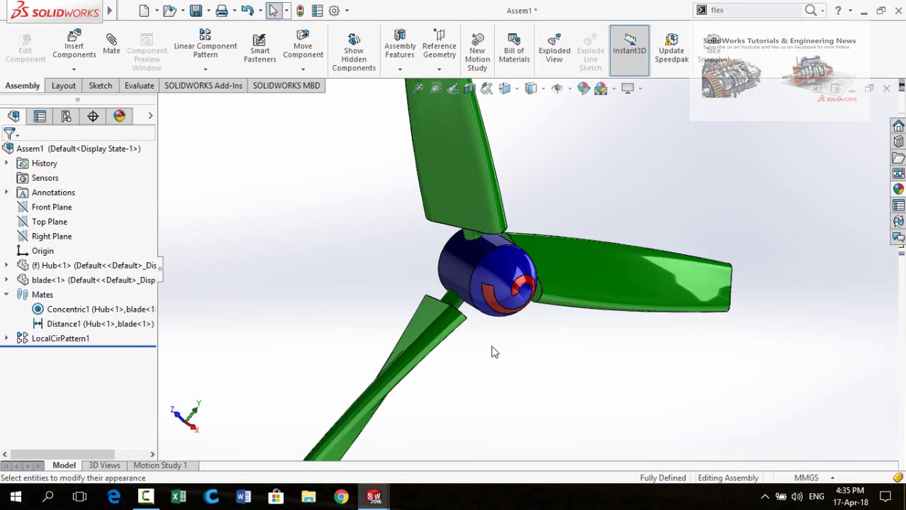
scroll(494, 344, up, 3)
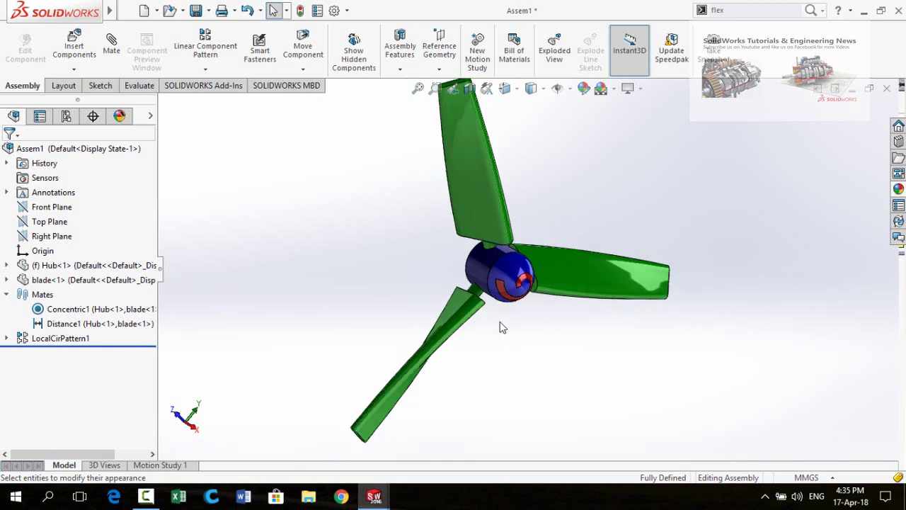